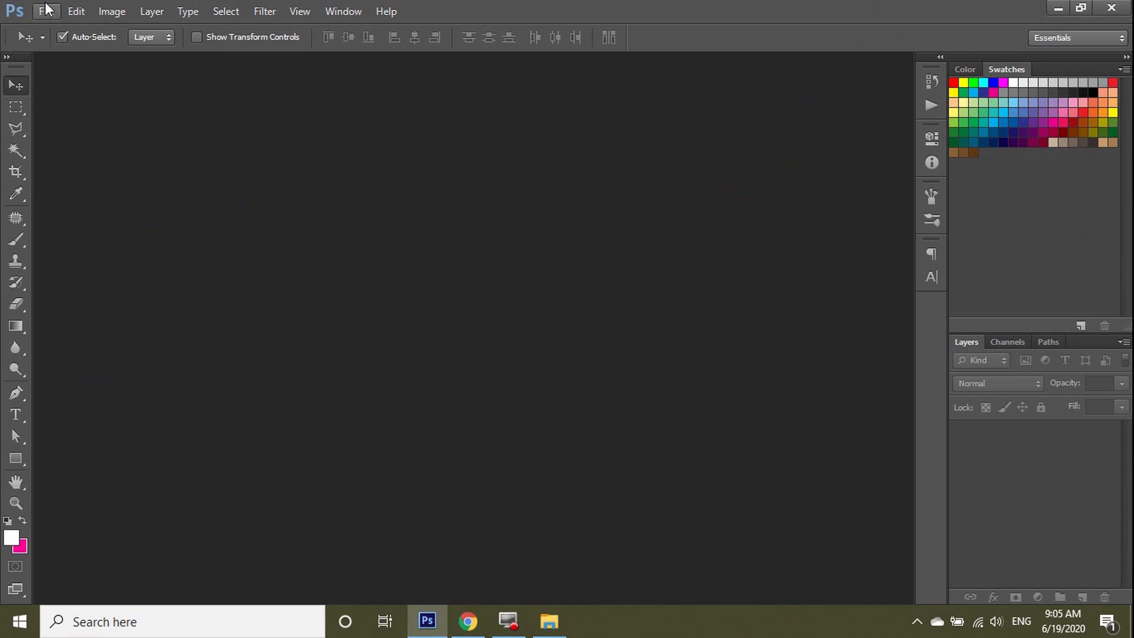
- Create a new RGB document 1920 pixels wide and 1080 pixels high at 72 pixels/inch
left_click(47, 28)
left_click(453, 247)
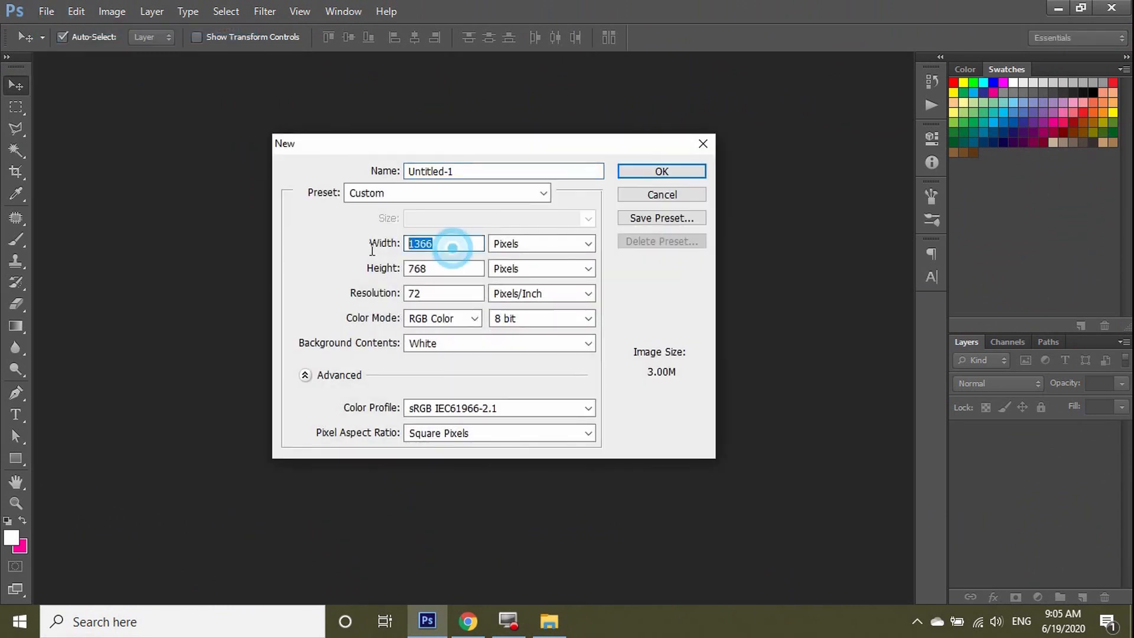
type("1920")
key("Tab")
key("Tab")
type("1080")
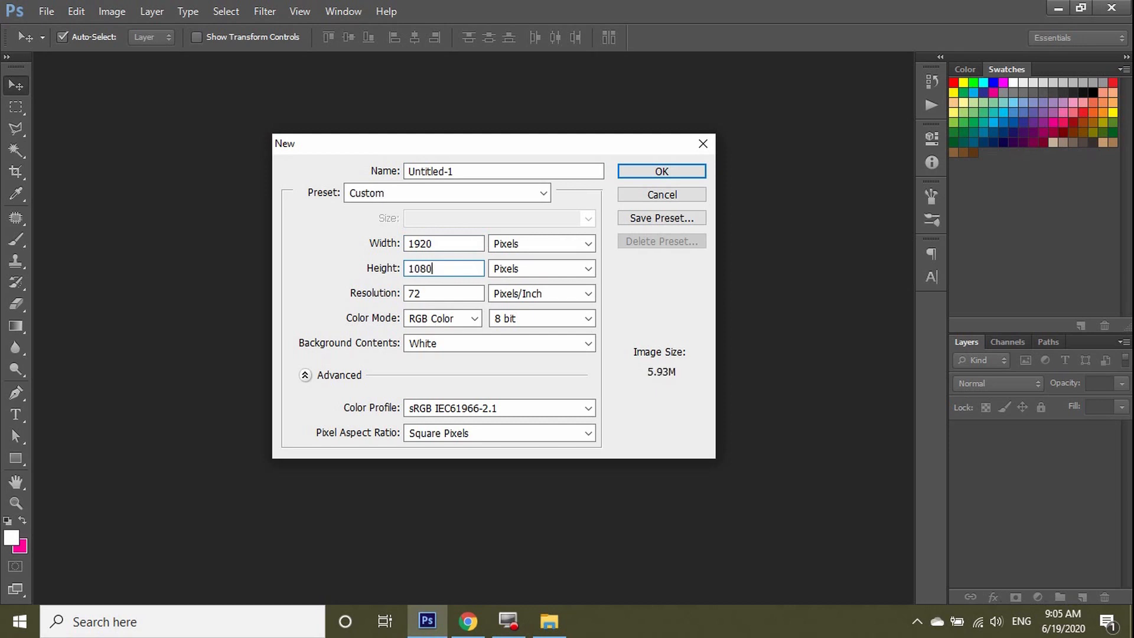
left_click(417, 292)
double_click(416, 292)
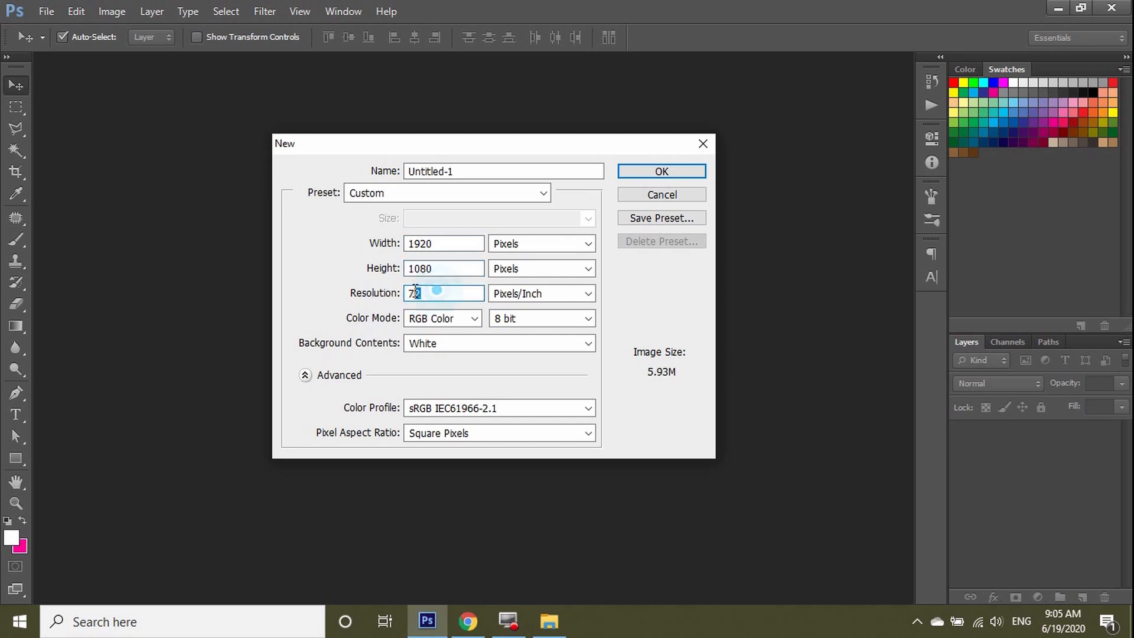
left_click(658, 171)
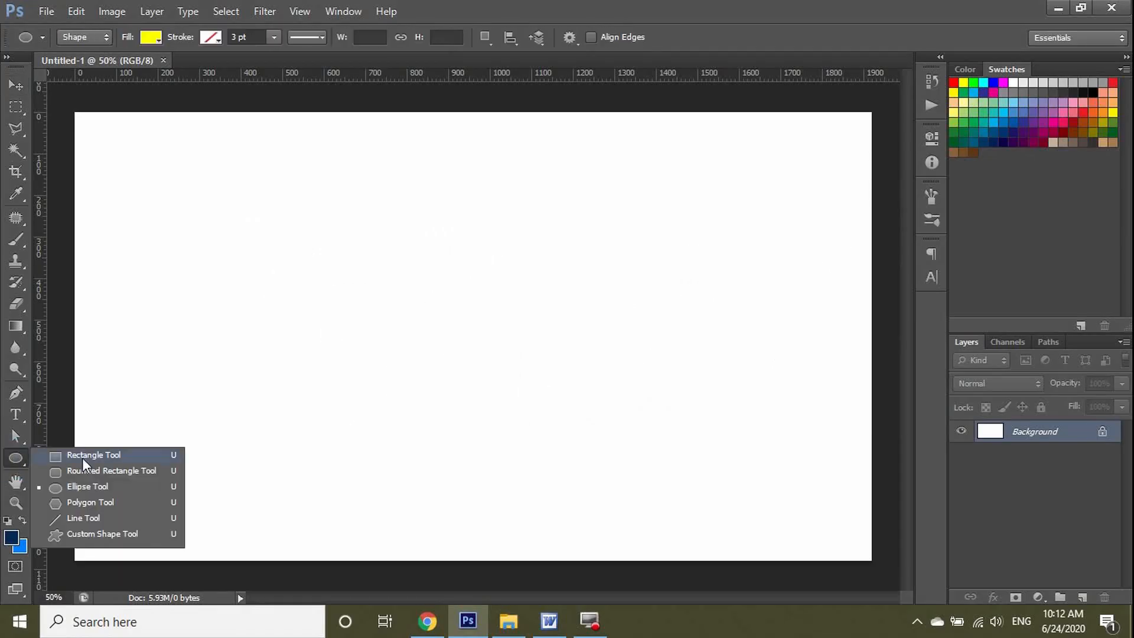
- Draw a square of about 636 × 636 px with the Rectangle tool and fill it with dark navy blue
left_click(83, 458)
left_click_drag(294, 241, 671, 504)
left_click(155, 38)
left_click(80, 116)
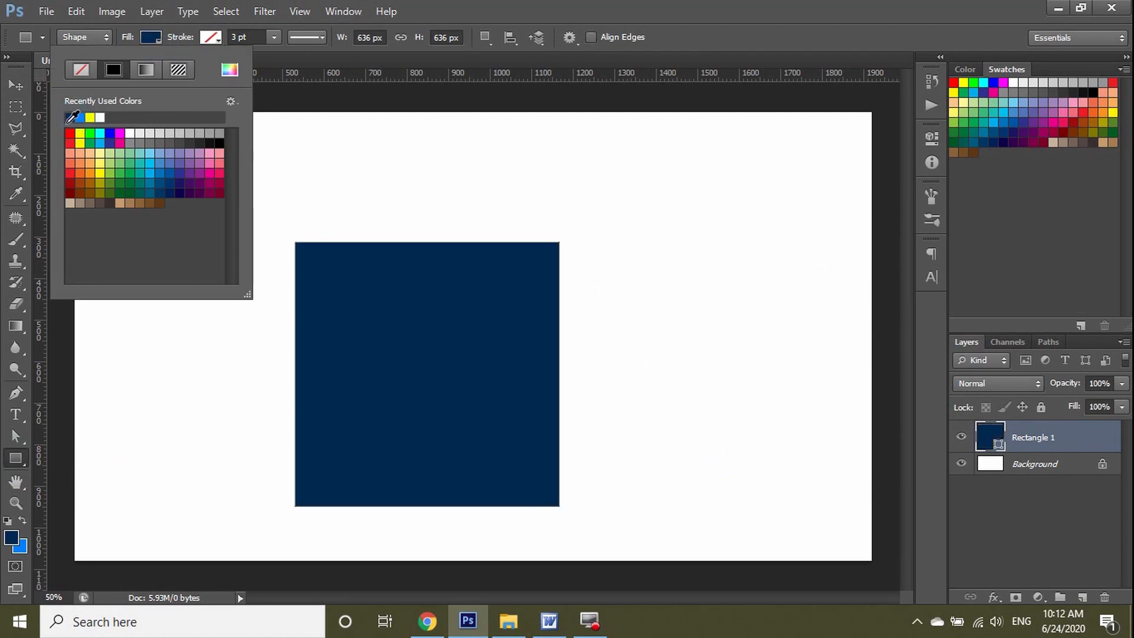
key("Return")
- Center the navy square horizontally and vertically on the canvas
key("v")
key("ctrl+a")
left_click(414, 36)
left_click(348, 37)
key("ctrl+d")
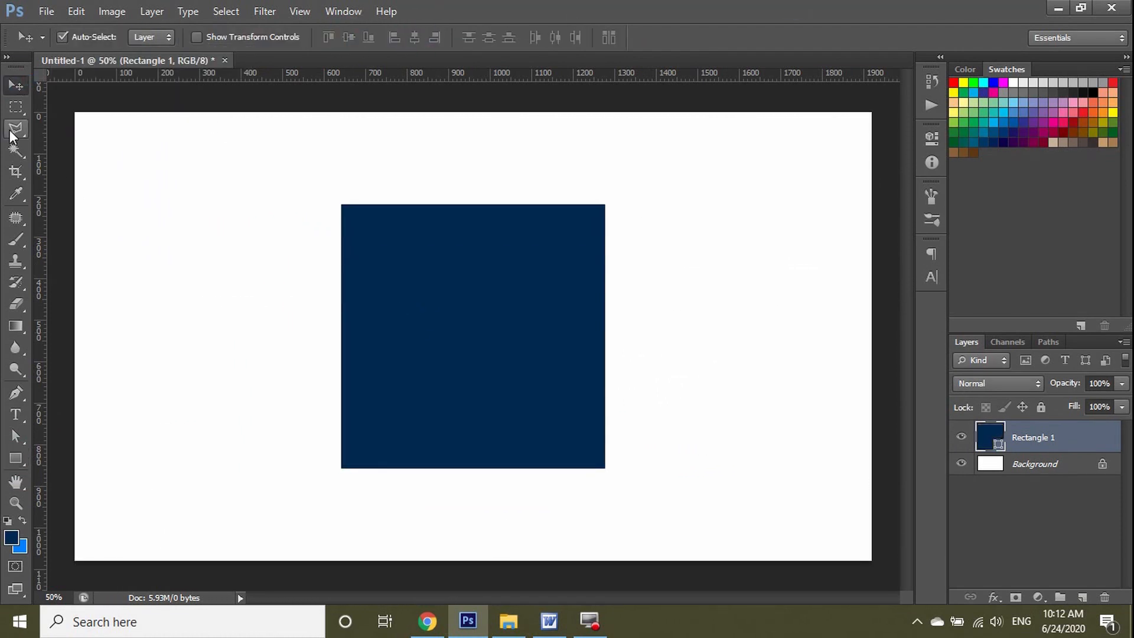
- Draw a narrow vertical bar about 818 px tall over the square's left part and fill it bright blue
key("u")
left_click_drag(365, 163, 376, 502)
left_click(156, 38)
left_click(80, 117)
key("Return")
- Add an anchor point to each long side of the bar's upper part and shift both about 100 px left
key("ctrl+plus")
key("ctrl+plus")
key("ctrl+minus")
key("p")
left_click(346, 252)
left_click(330, 252)
key("a")
key("shift+Left")
key("shift+Left")
key("shift+Left")
key("shift+Left")
key("shift+Left")
key("shift+Left")
key("shift+Left")
key("shift+Left")
key("shift+Left")
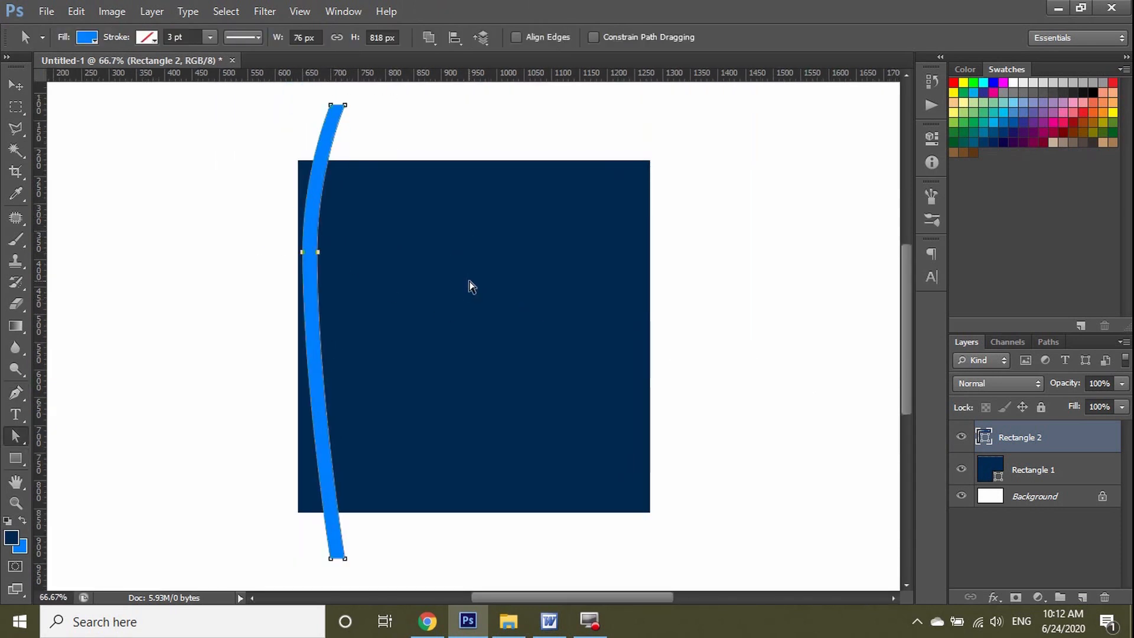
- Add an anchor point to each long side of the bar's lower part and shift both about 50 px right
key("p")
left_click(306, 397)
left_click(299, 413)
key("a")
key("shift+Right")
key("shift+Right")
key("shift+Right")
key("shift+Right")
key("shift+Right")
key("shift+Right")
key("shift+Right")
key("shift+Right")
key("shift+Right")
key("shift+Right")
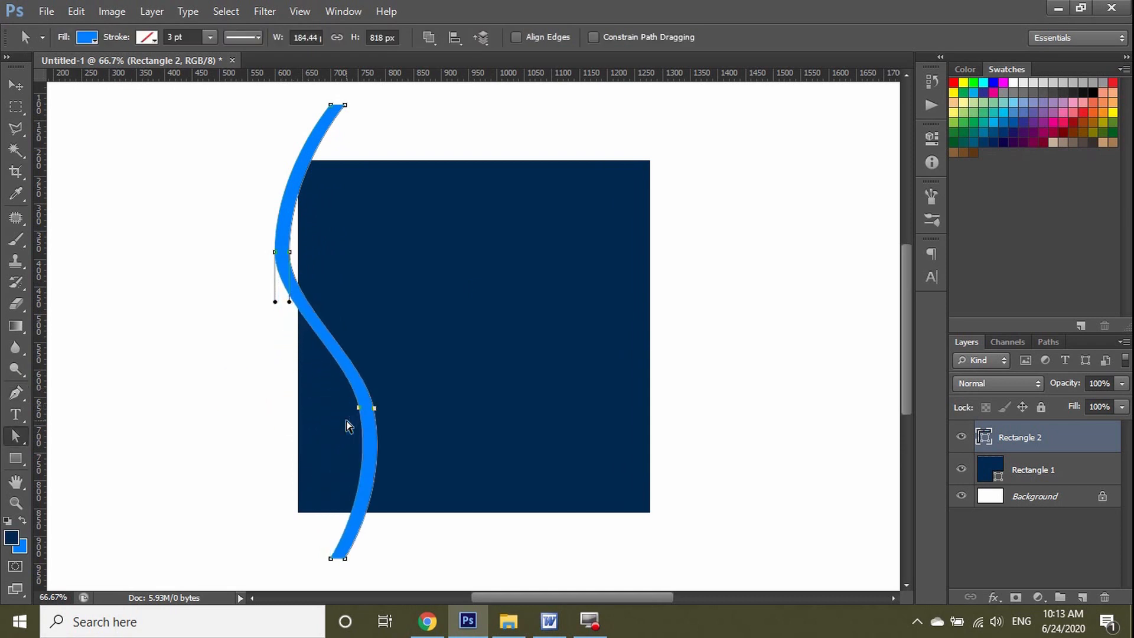
- Reshape the stripe's middle bend through its curve handles and nudge its lower end point slightly right
left_click(279, 265)
left_click_drag(288, 302, 292, 349)
mouse_move(364, 359)
left_mouse_down()
mouse_move(367, 336)
mouse_move(349, 362)
mouse_move(345, 348)
left_mouse_up()
left_click_drag(344, 558, 347, 558)
- Move the upper bend's anchor points 30 px right and adjust the curve handles for an even stripe width
left_click_drag(200, 210, 347, 274)
key("shift+Right")
key("shift+Right")
key("shift+Right")
left_click(306, 253)
left_click_drag(364, 337, 361, 319)
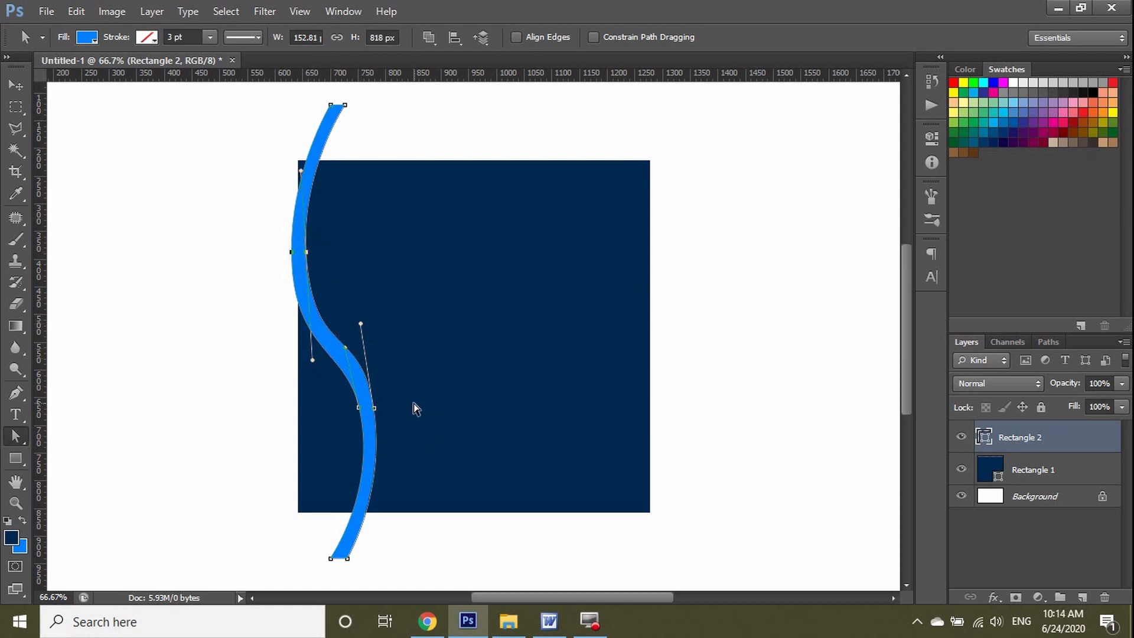
- Fine-tune the curve handles of both bends so the stripe forms a smooth S shape
scroll(479, 520, "down", 2)
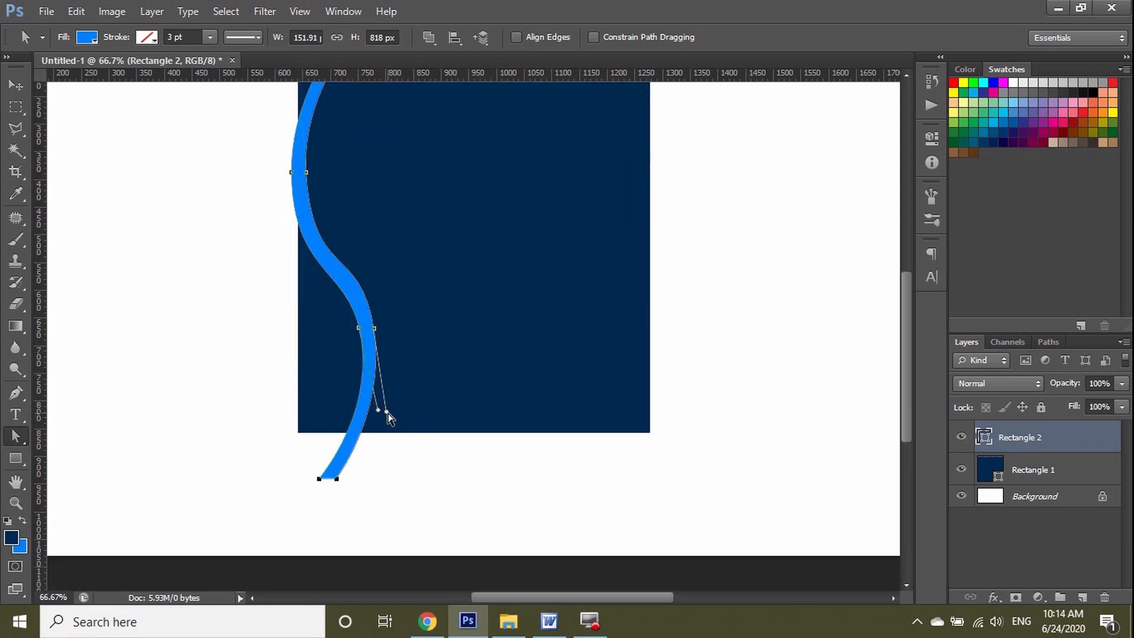
scroll(392, 421, "up", 2)
left_click(313, 360)
left_click_drag(313, 360, 317, 362)
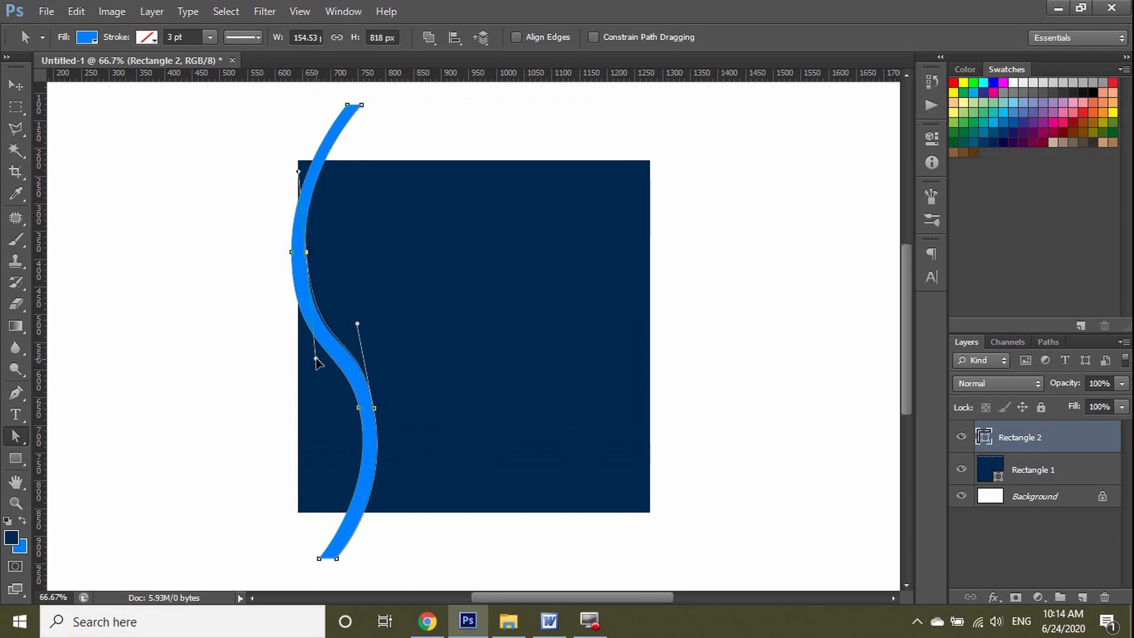
- Shift the curved stripe slightly left and rotate it about 7.47° clockwise
key("v")
key("shift+Left")
key("shift+Left")
key("shift+Left")
key("shift+Left")
key("shift+Left")
key("shift+Left")
key("shift+Left")
key("shift+Right")
key("shift+Right")
key("shift+Right")
key("shift+Right")
key("ctrl+t")
left_click_drag(389, 97, 420, 127)
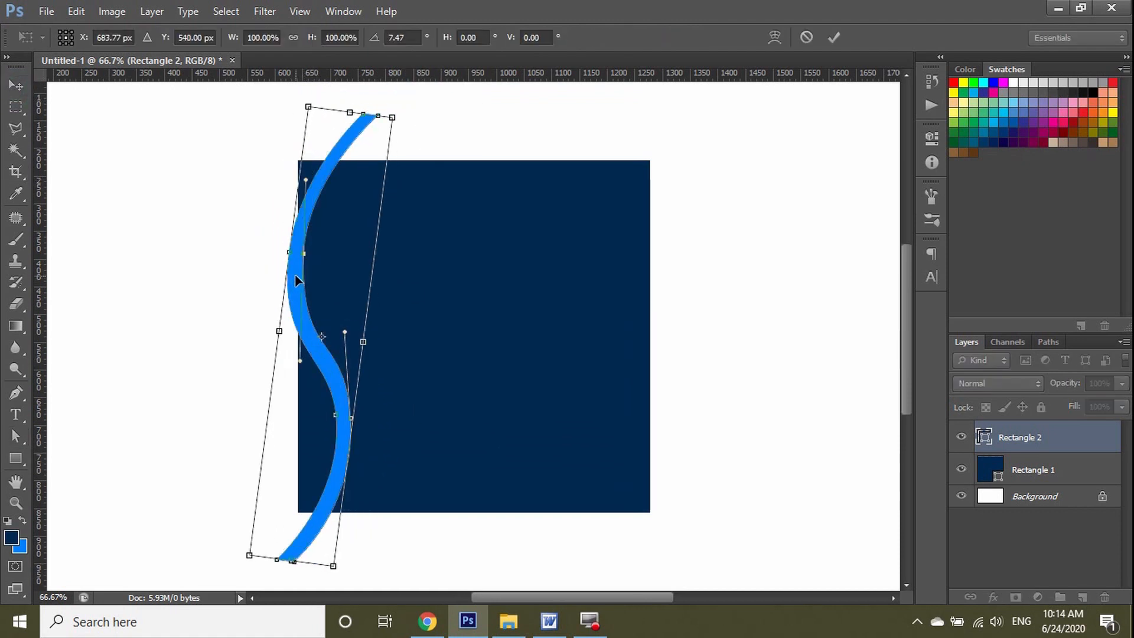
key("Return")
- Duplicate the wavy stripe five times, offsetting each copy 70 px to the right of the previous one
key("ctrl+j")
key("shift+Right")
key("shift+Right")
key("shift+Right")
key("shift+Right")
key("shift+Right")
key("shift+Right")
key("shift+Right")
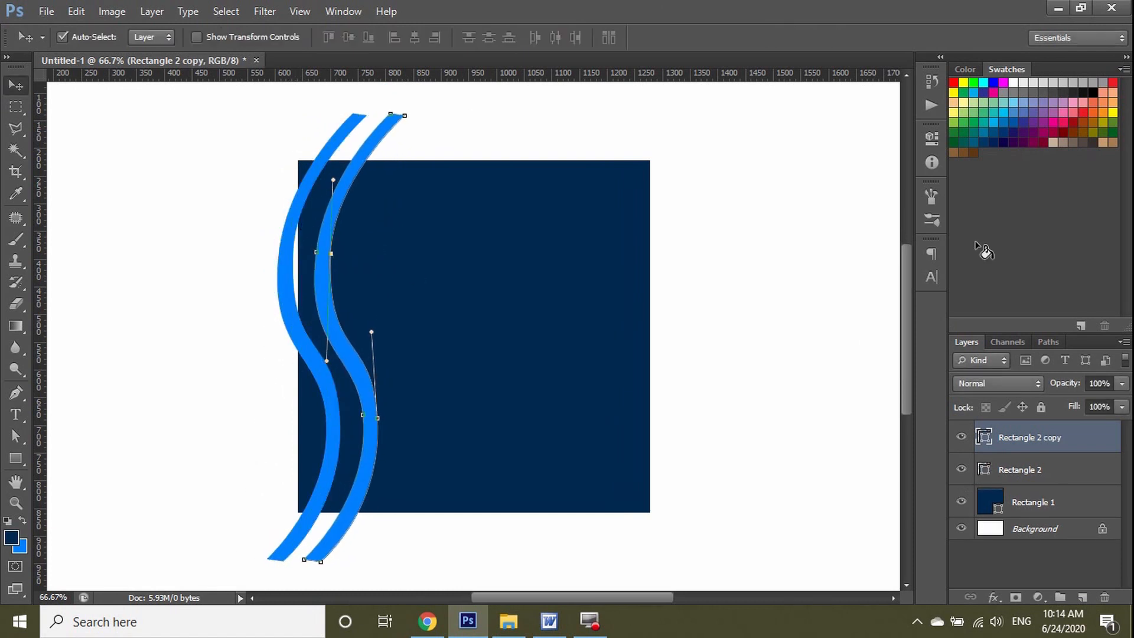
key("ctrl+j")
key("shift+Right")
key("shift+Right")
key("shift+Right")
key("shift+Right")
key("shift+Right")
key("shift+Right")
key("shift+Right")
key("ctrl+j")
key("shift+Right")
key("shift+Right")
key("shift+Right")
key("shift+Right")
key("shift+Right")
key("shift+Right")
key("shift+Right")
key("ctrl+j")
key("shift+Right")
key("shift+Right")
key("shift+Right")
key("shift+Right")
key("shift+Right")
key("shift+Right")
key("shift+Right")
key("ctrl+j")
key("shift+Right")
key("shift+Right")
key("shift+Right")
key("shift+Right")
key("shift+Right")
key("shift+Right")
key("shift+Right")
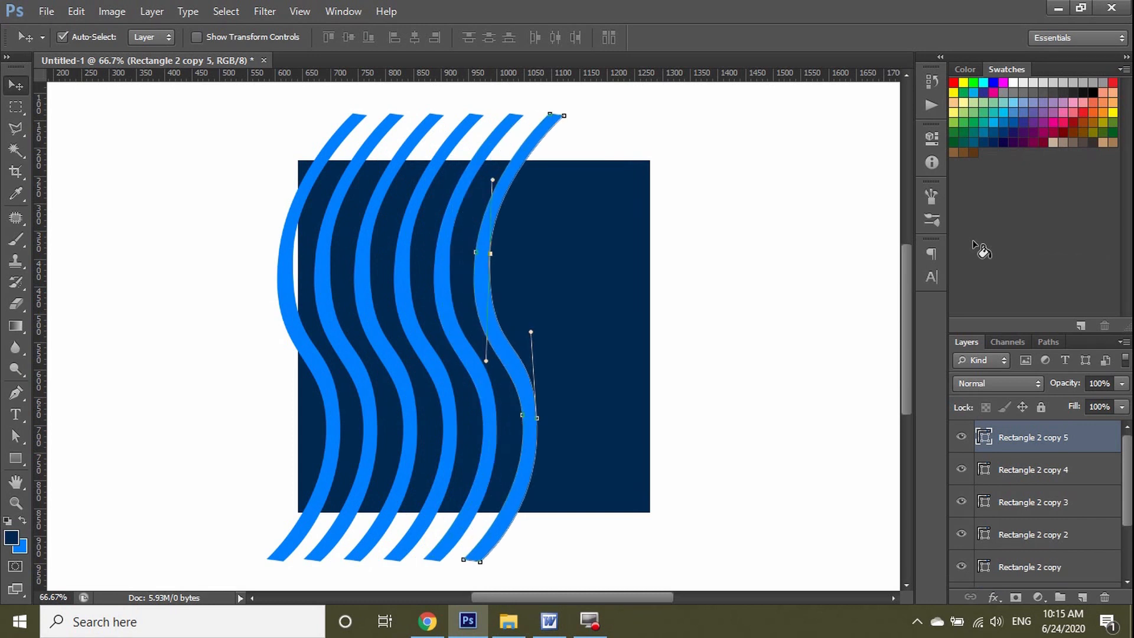
- Add four more evenly spaced stripe copies to the right so the pattern extends past the square's right edge
key("ctrl+j")
key("shift+Right")
key("shift+Right")
key("shift+Right")
key("shift+Right")
key("shift+Right")
key("shift+Right")
key("shift+Right")
key("ctrl+j")
key("shift+Right")
key("shift+Right")
key("shift+Right")
key("shift+Right")
key("shift+Right")
key("shift+Right")
key("shift+Right")
key("ctrl+j")
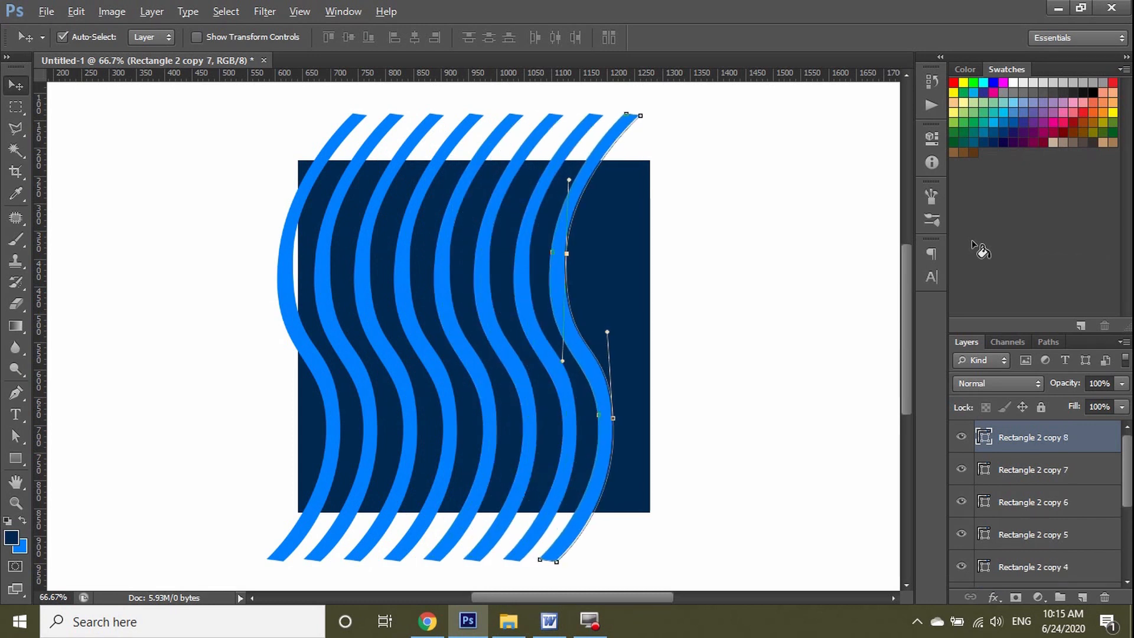
key("shift+Right")
key("shift+Right")
key("shift+Right")
key("shift+Right")
key("shift+Right")
key("shift+Right")
key("shift+Right")
key("ctrl+j")
key("shift+Right")
key("shift+Right")
key("shift+Right")
key("shift+Right")
key("shift+Right")
key("shift+Right")
key("shift+Right")
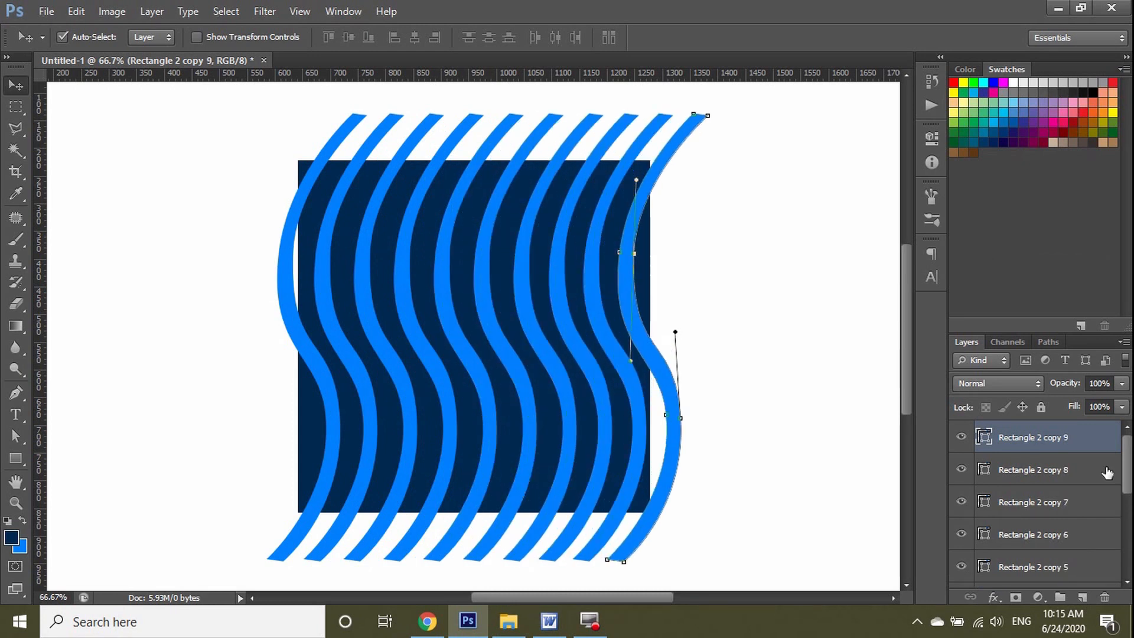
- Select all the wavy stripe layers, from the last copy down to the original stripe
scroll(1040, 485, "down", 5)
left_click(1031, 517, "shift")
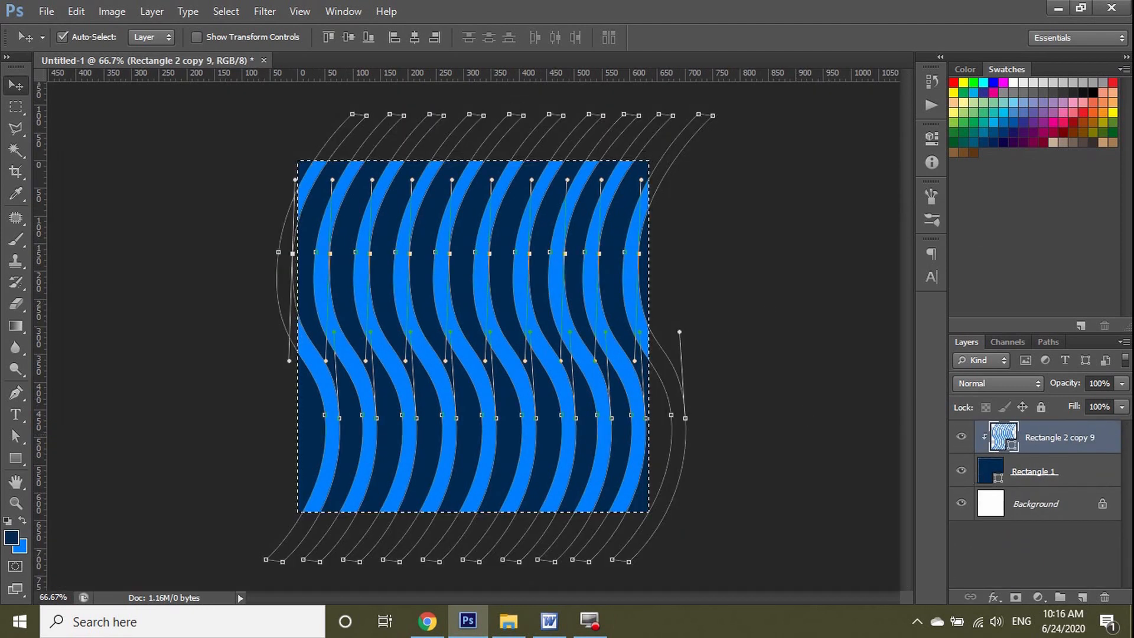
- Define the selected wavy-stripe square as a pattern named Candy Pattern, with the Background layer active
left_click(1078, 511)
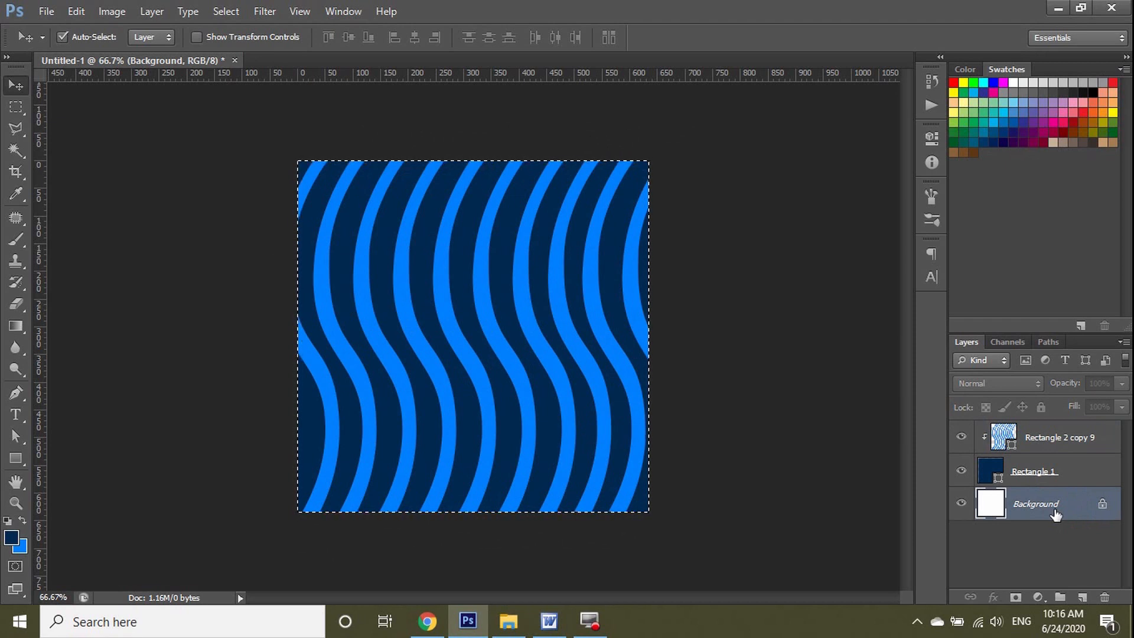
left_click(82, 14)
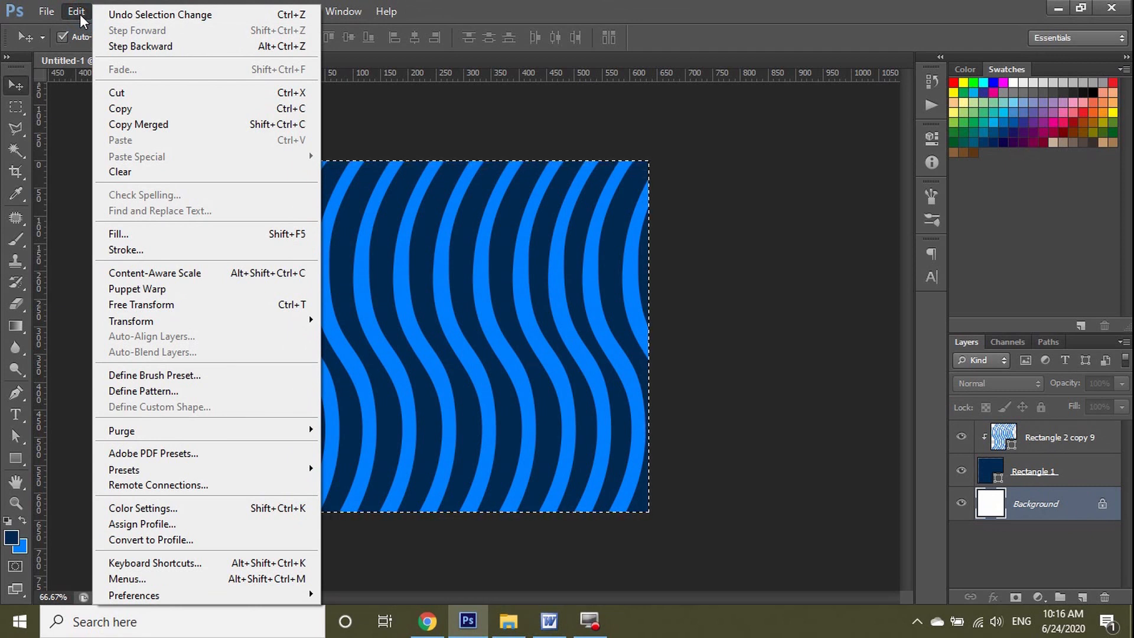
left_click(173, 391)
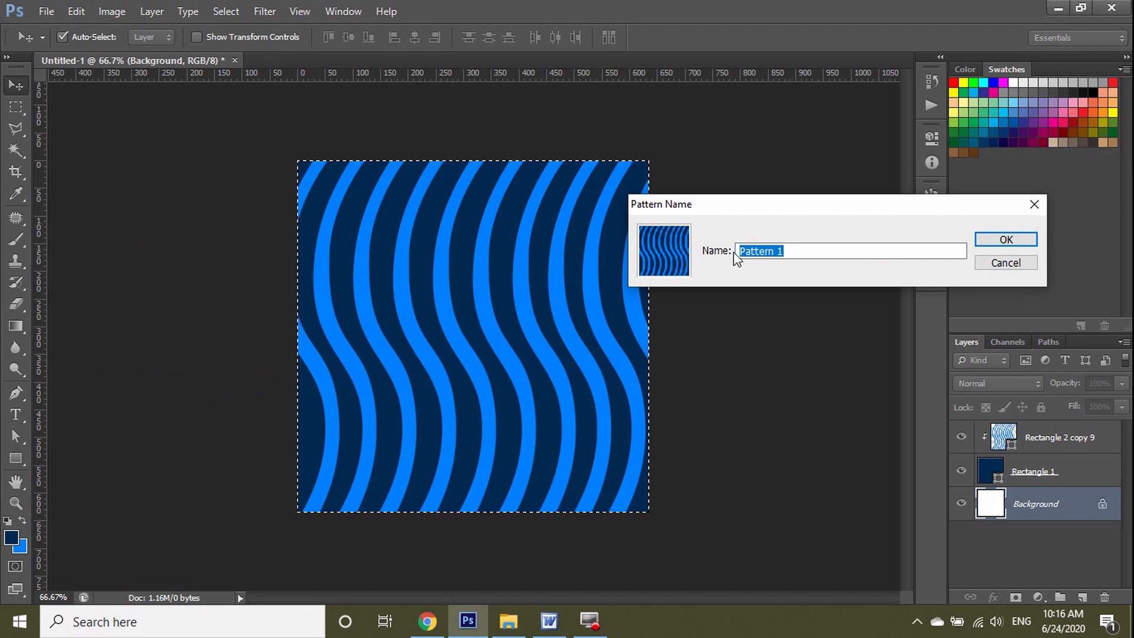
left_click_drag(800, 205, 635, 307)
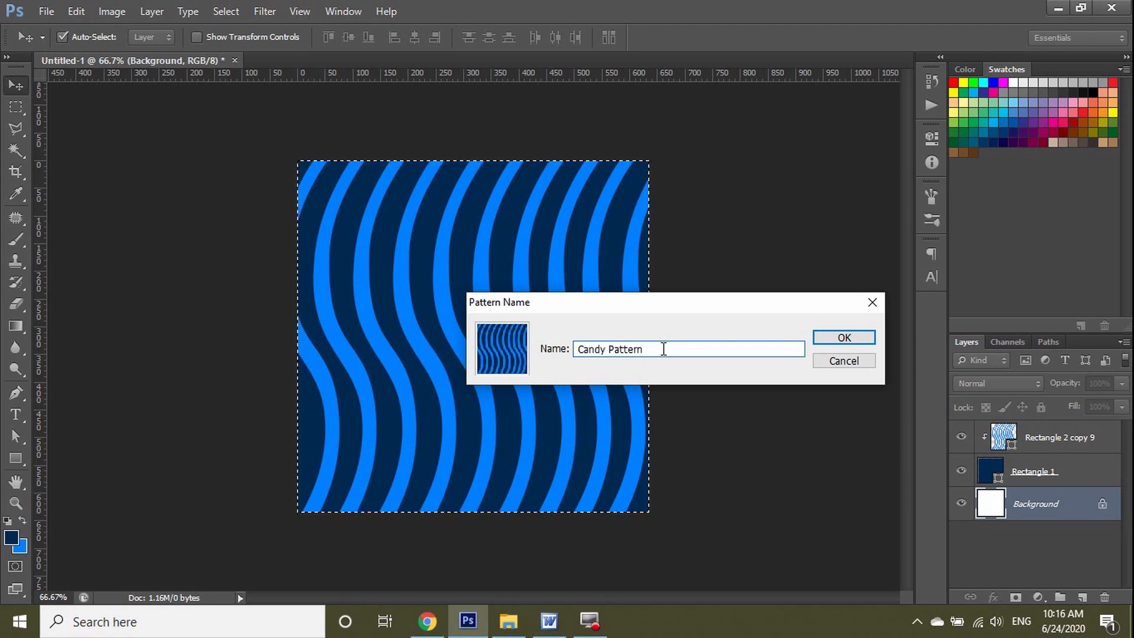
left_click(844, 337)
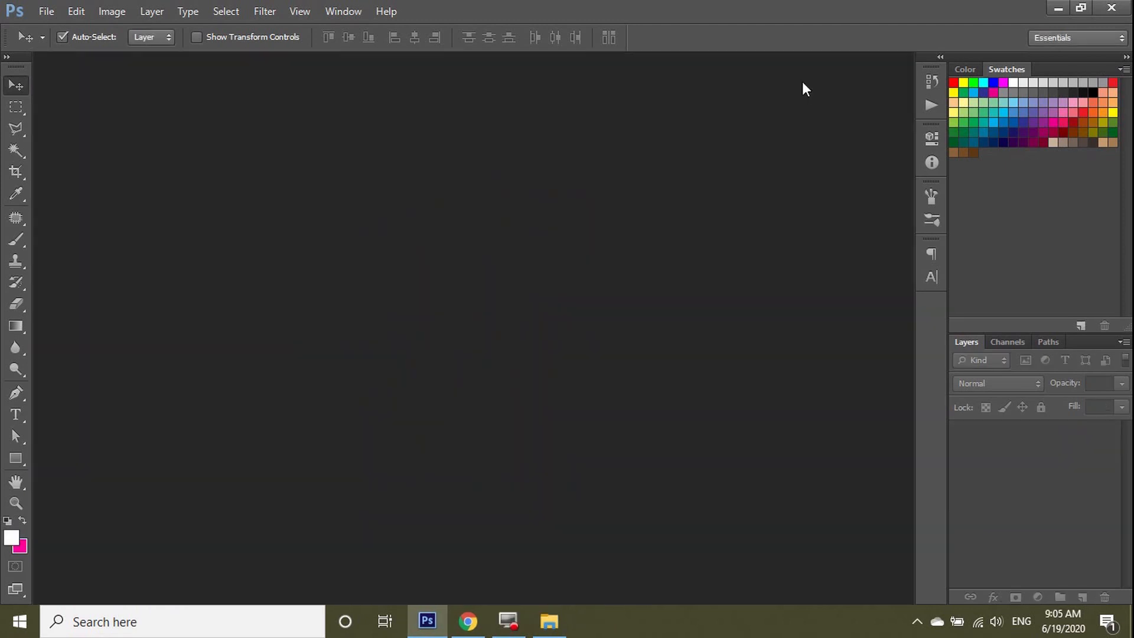
- Create a new 1920 × 1080 px document at 72 pixels/inch with a white background
left_click(46, 11)
left_click(59, 28)
double_click(451, 243)
type("1920")
key("Tab")
type("1080")
left_click(412, 293)
double_click(438, 293)
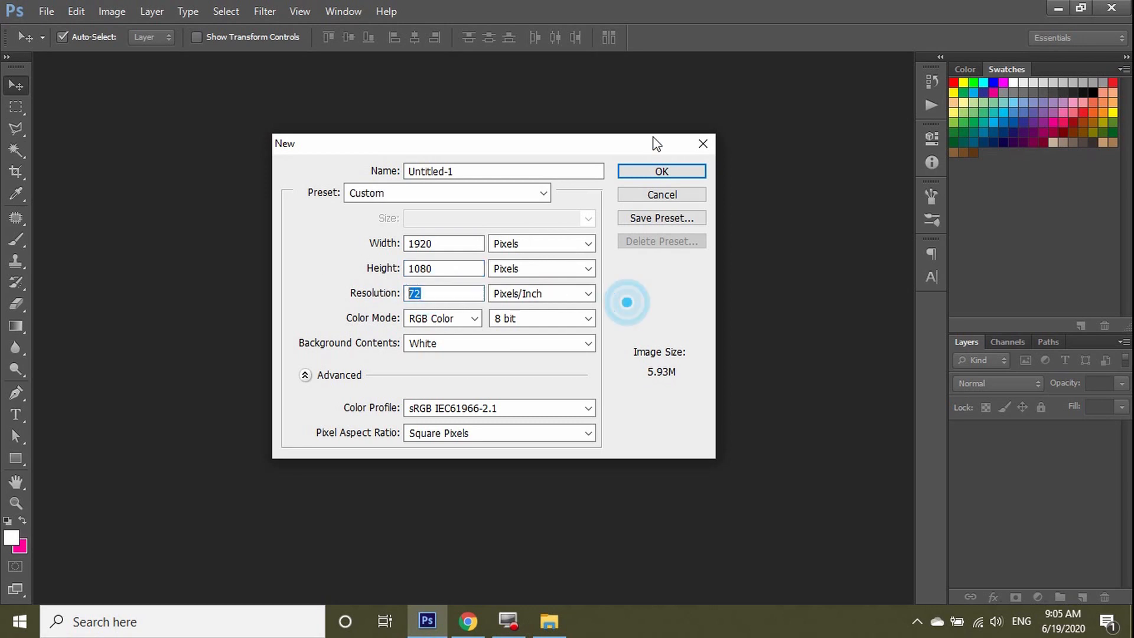
left_click(661, 171)
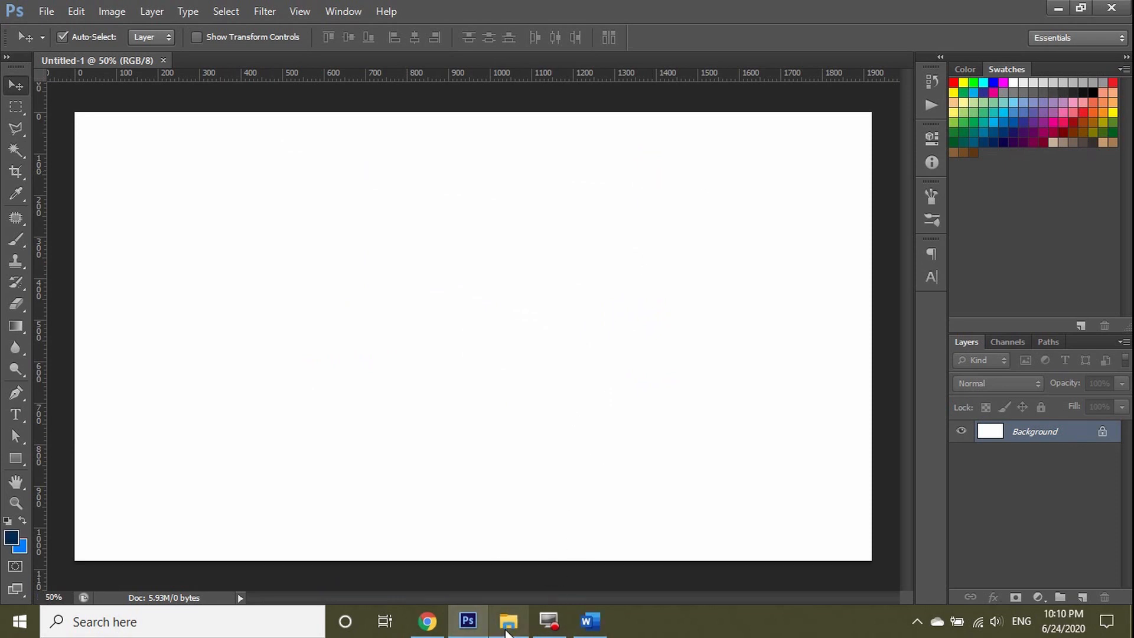
- Open the Background image from the Candy Text Effect folder and copy it into the Untitled-1 document as a new layer
left_click(508, 621)
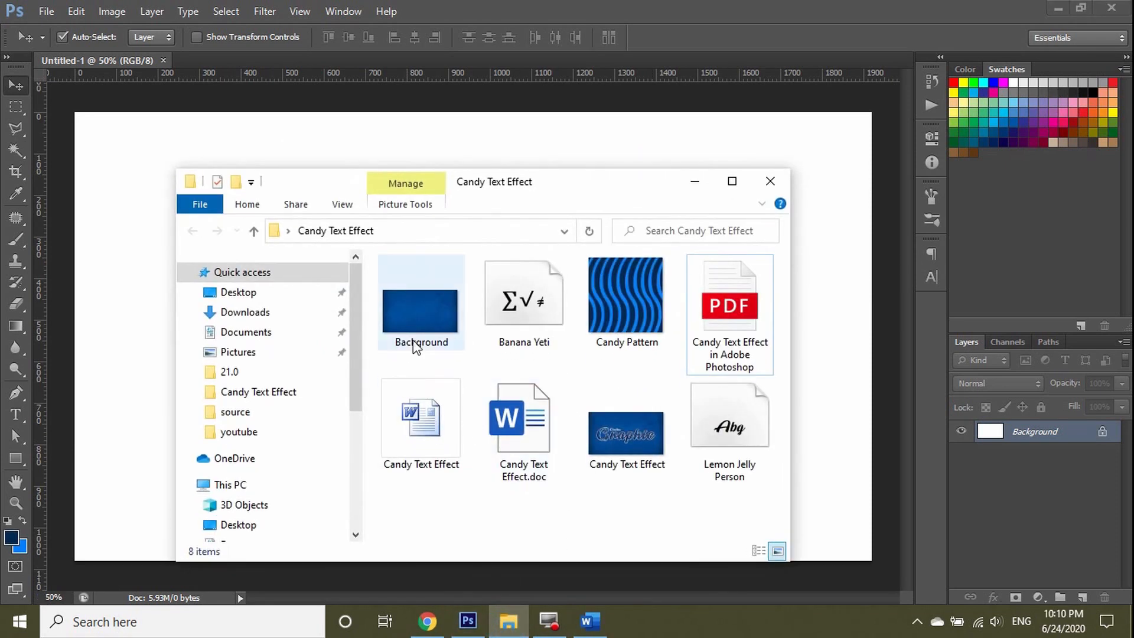
left_click_drag(413, 343, 742, 26)
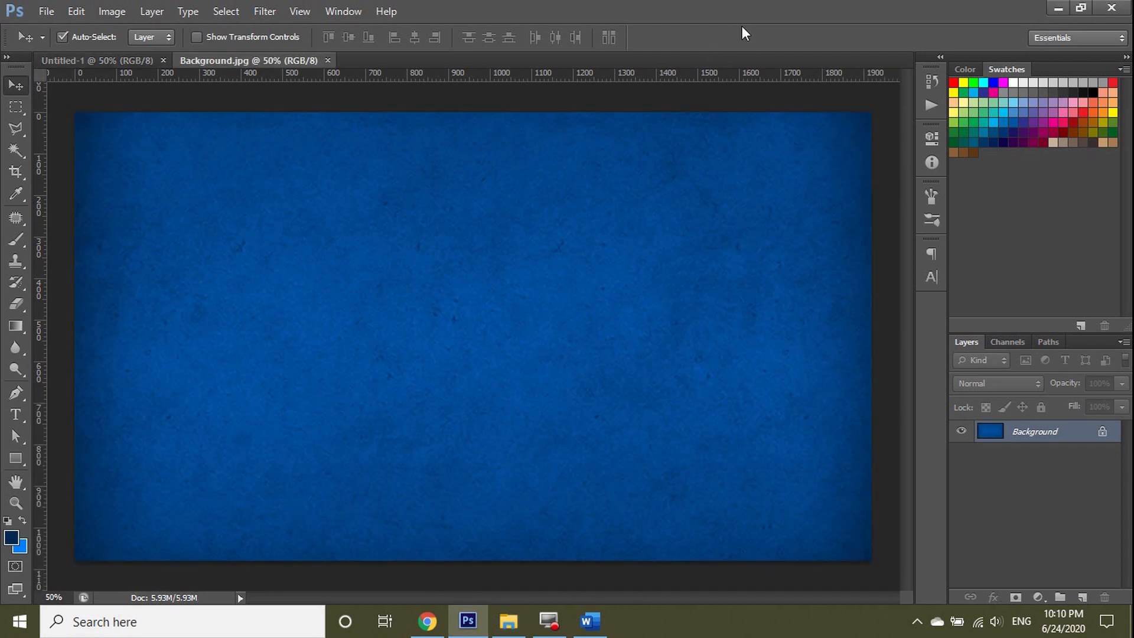
left_click_drag(481, 398, 486, 322)
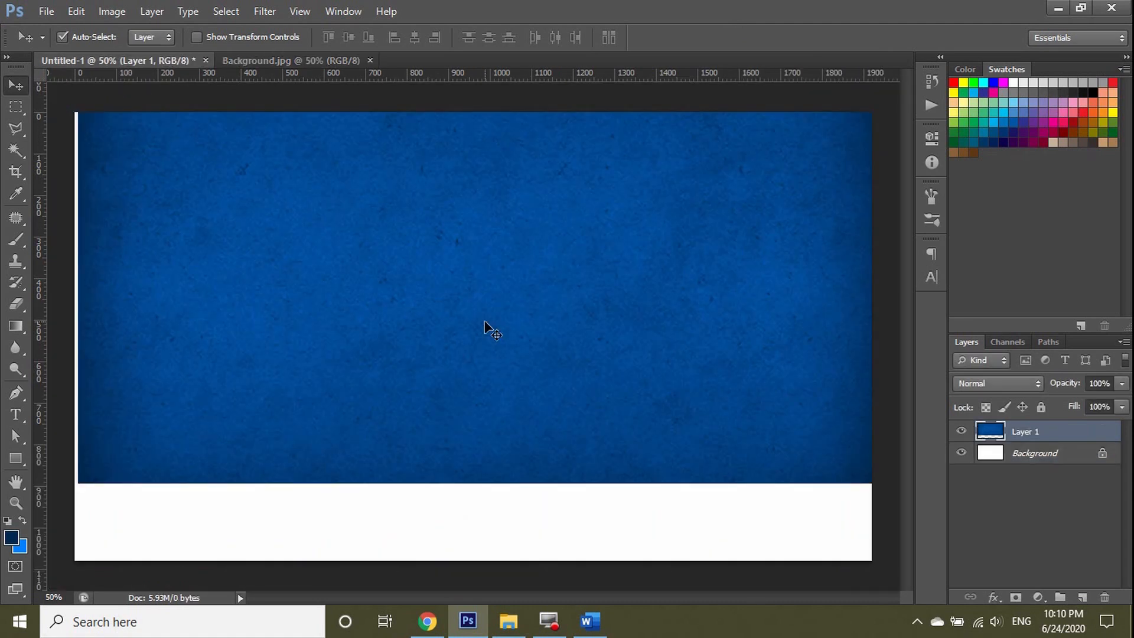
- Center the blue texture layer on the canvas, close Background.jpg and clear the selection
key("ctrl+a")
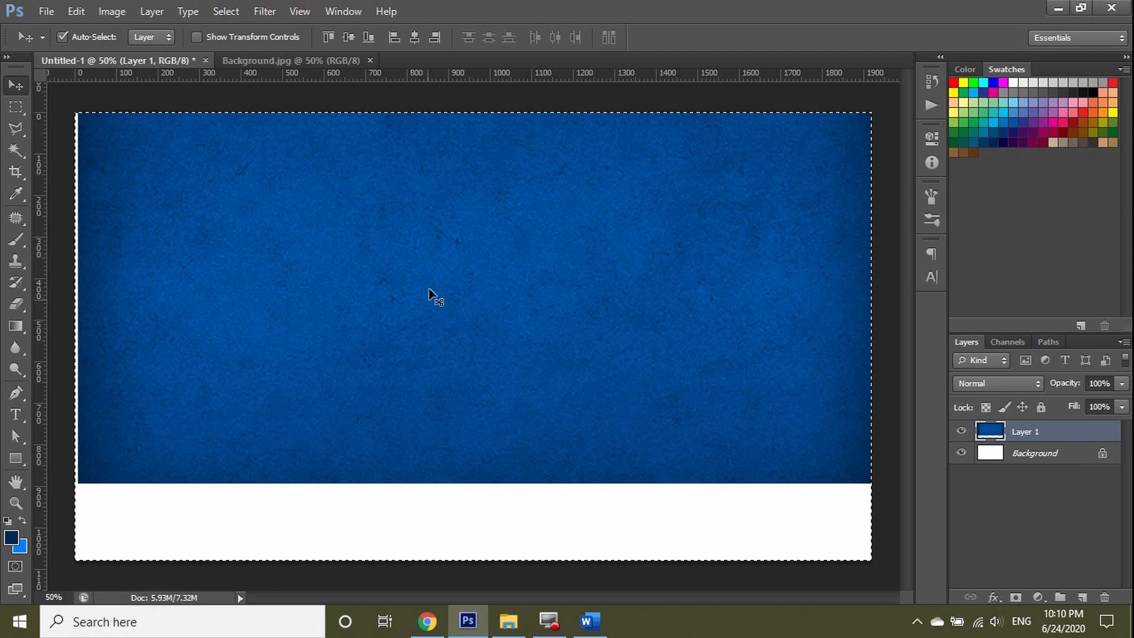
left_click(416, 33)
left_click(347, 36)
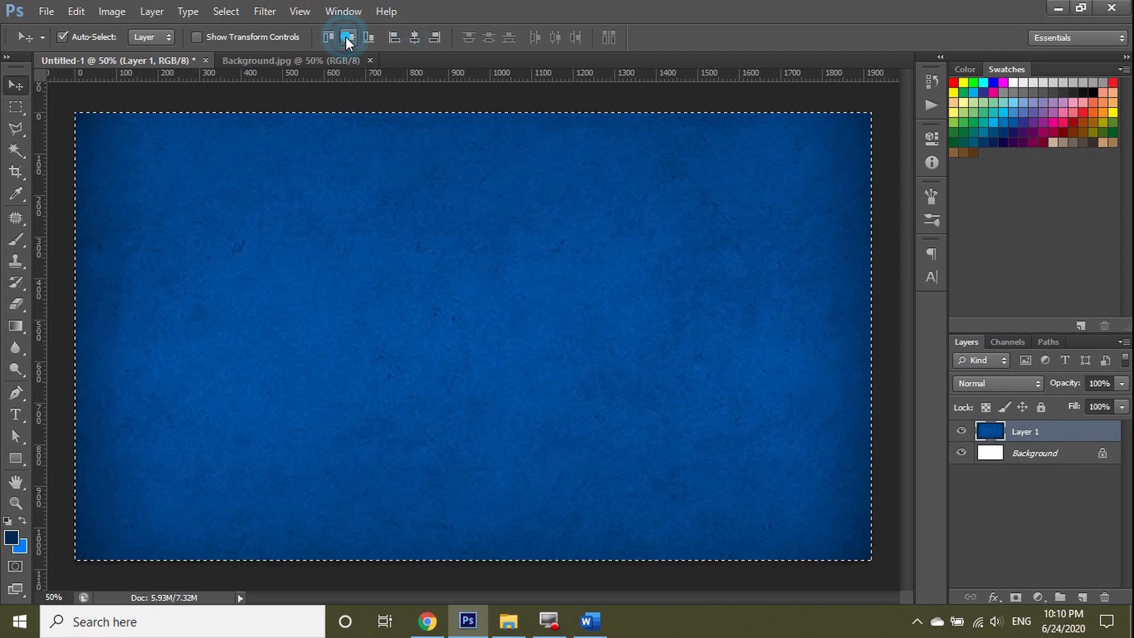
left_click(370, 60)
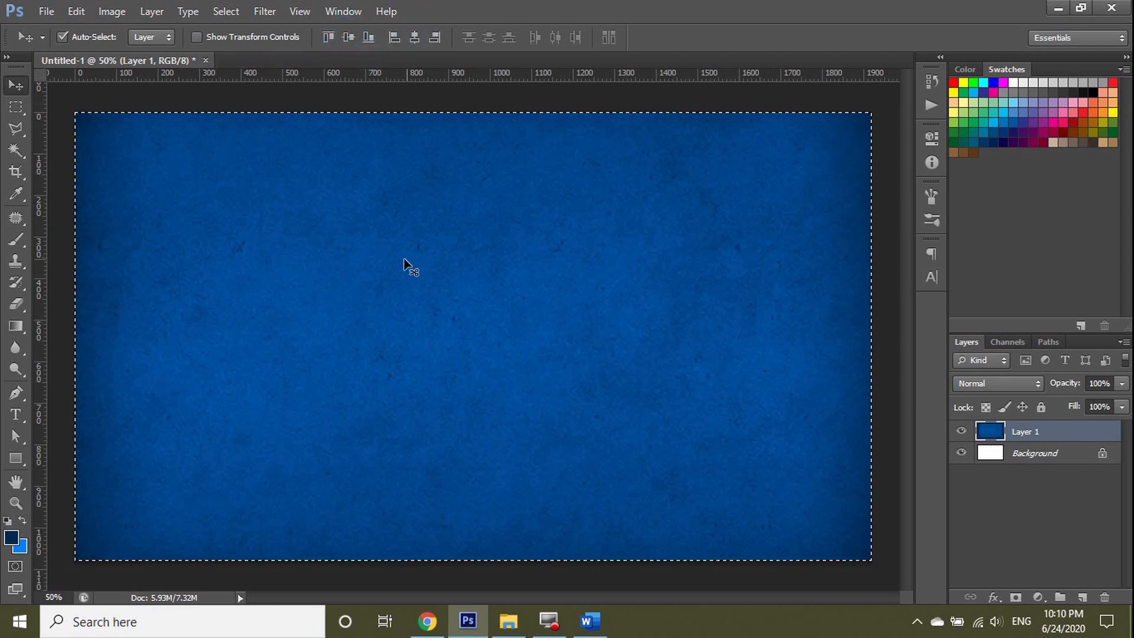
key("ctrl+d")
- Add the text "Graphic" in the Lemon Jelly font and enlarge it to 576.14 px
left_click(15, 415)
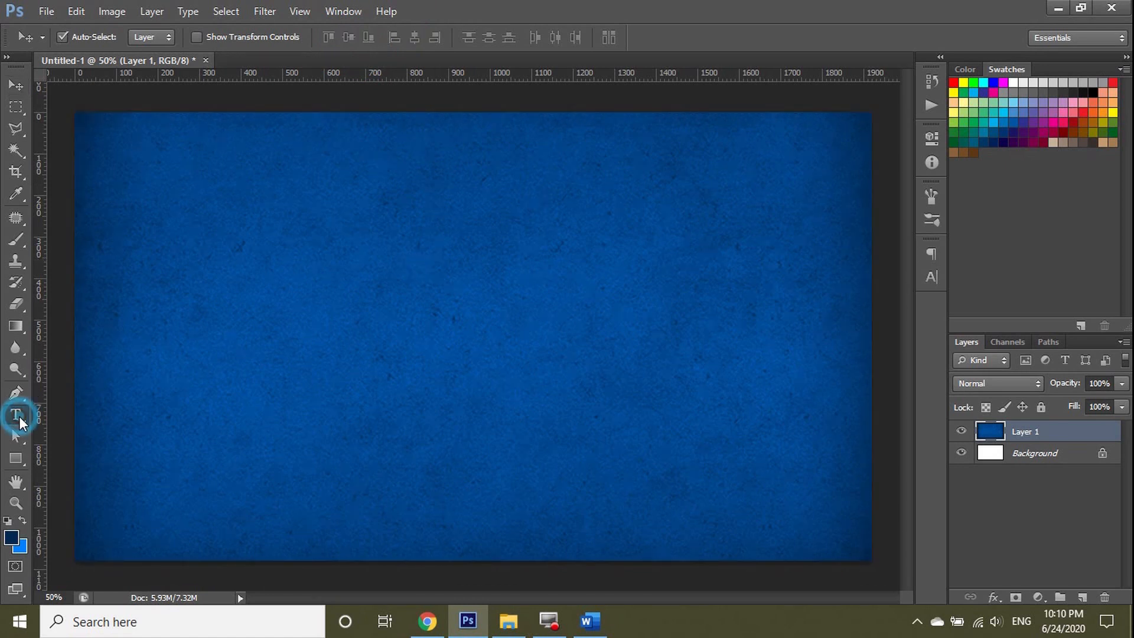
left_click(317, 357)
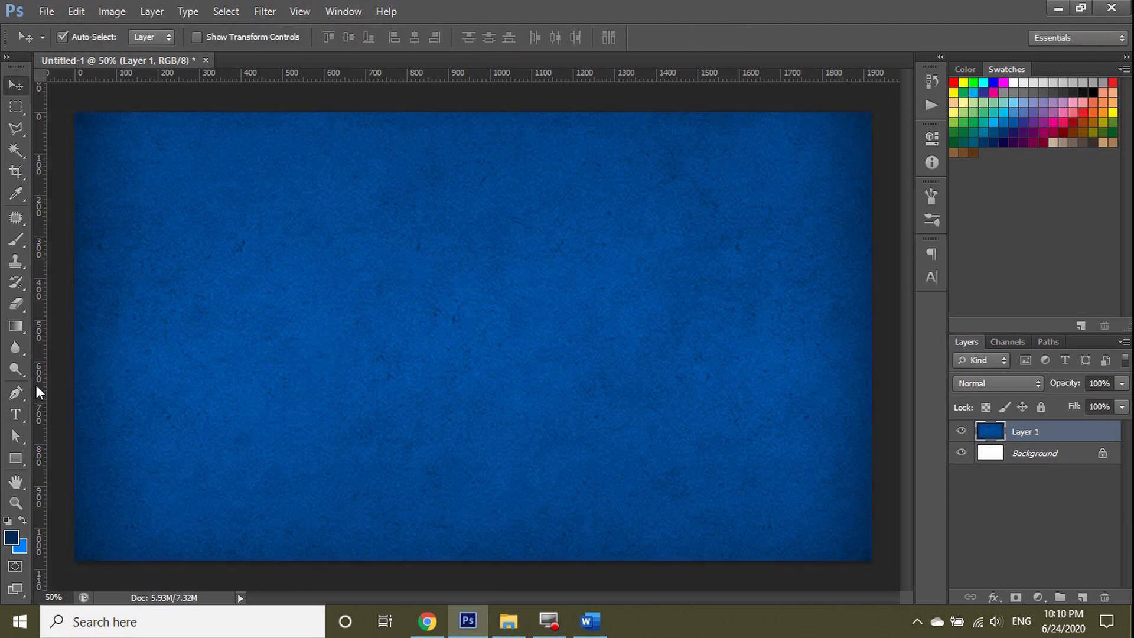
left_click(17, 415)
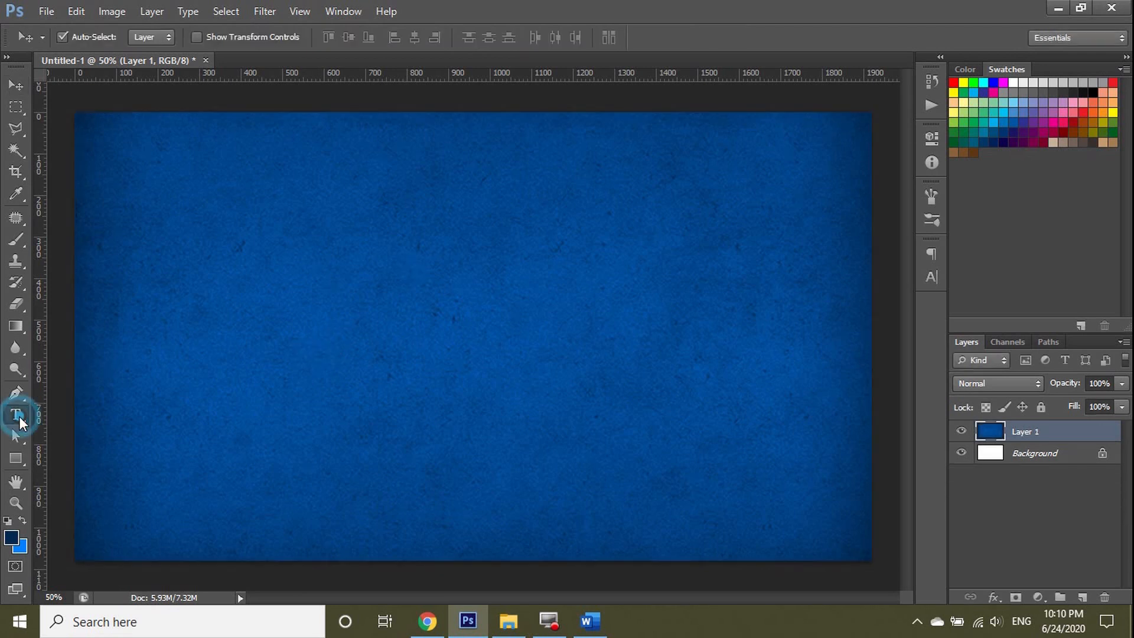
left_click(317, 356)
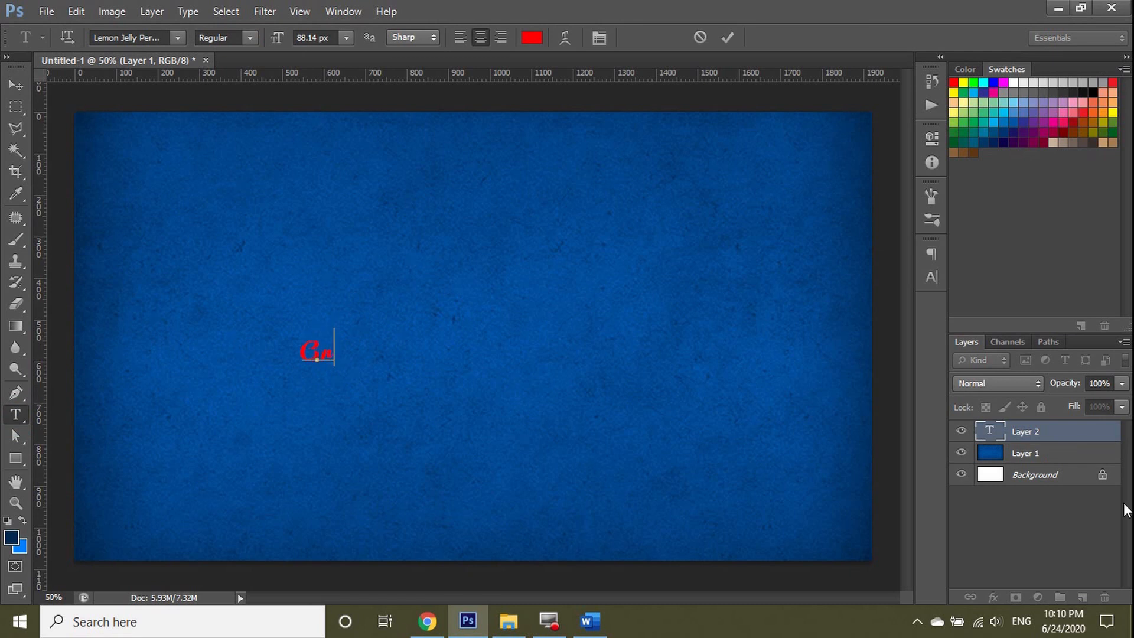
key("ctrl+a")
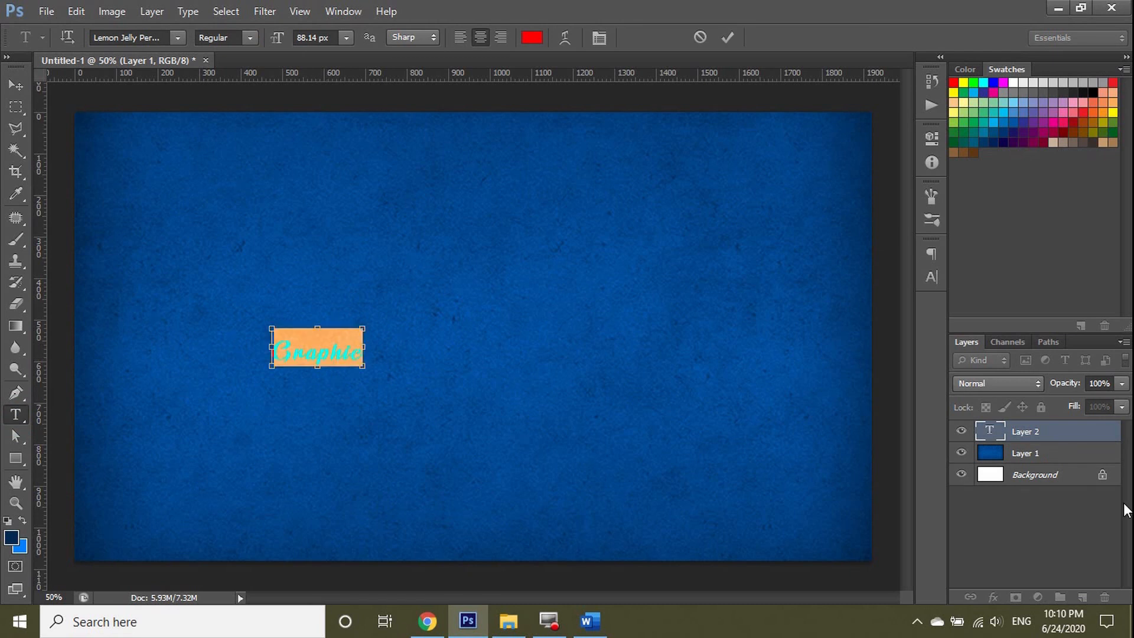
left_click_drag(276, 39, 680, 39)
left_click(20, 87)
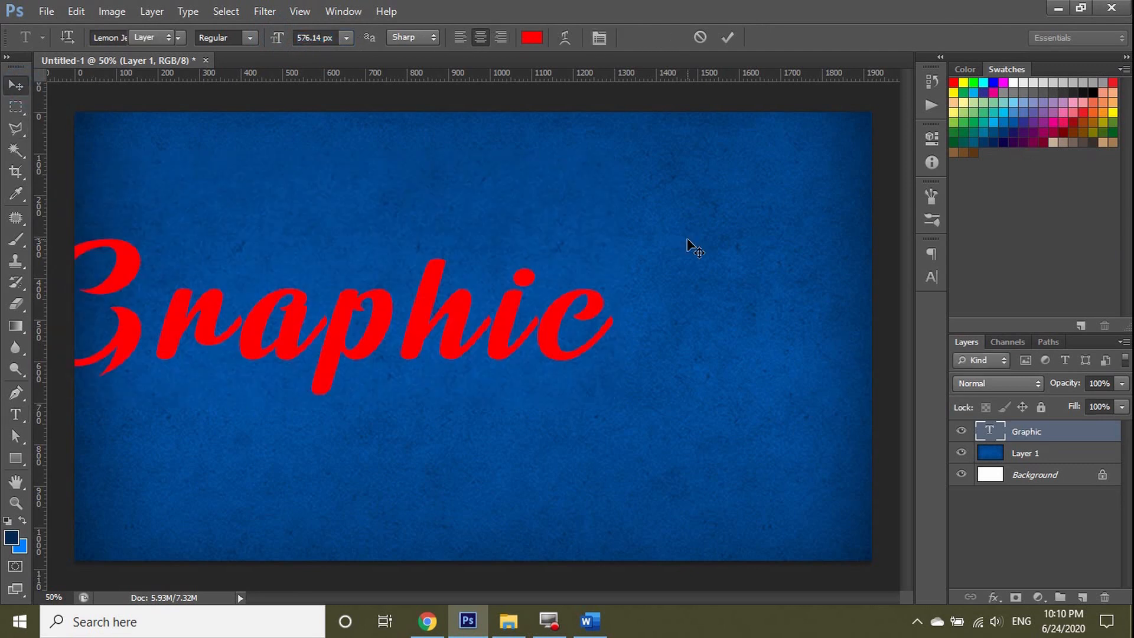
- Center the Graphic text on the canvas and clear the selection
key("ctrl+a")
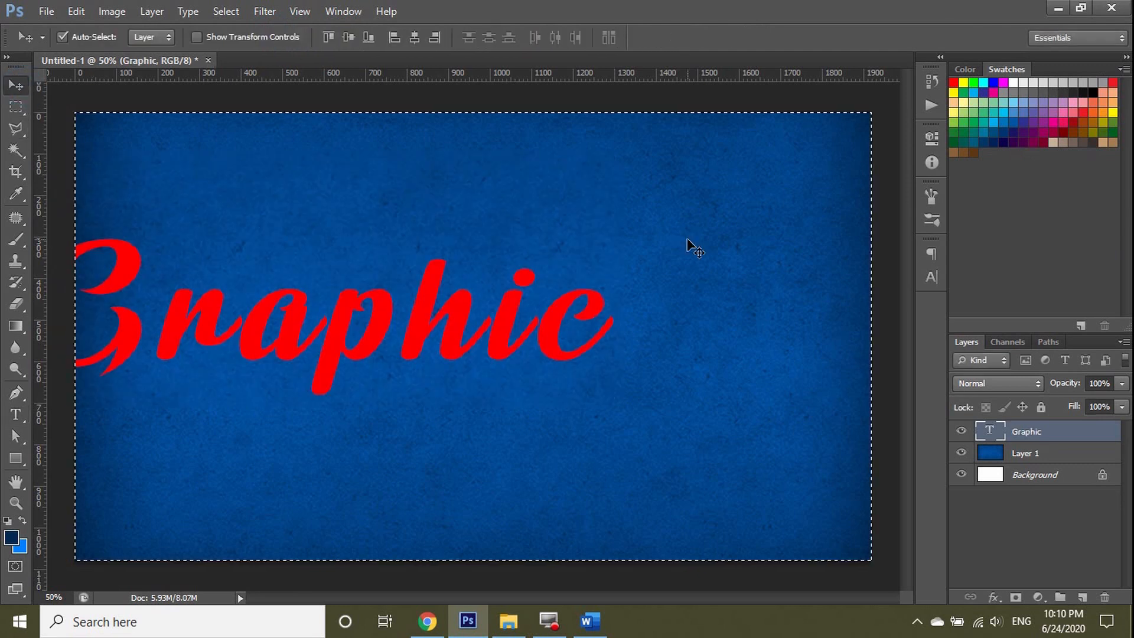
left_click(348, 36)
key("ctrl+d")
- Scale the Graphic text up to about 108.5% and realign it to the middle of the canvas both ways
key("ctrl+t")
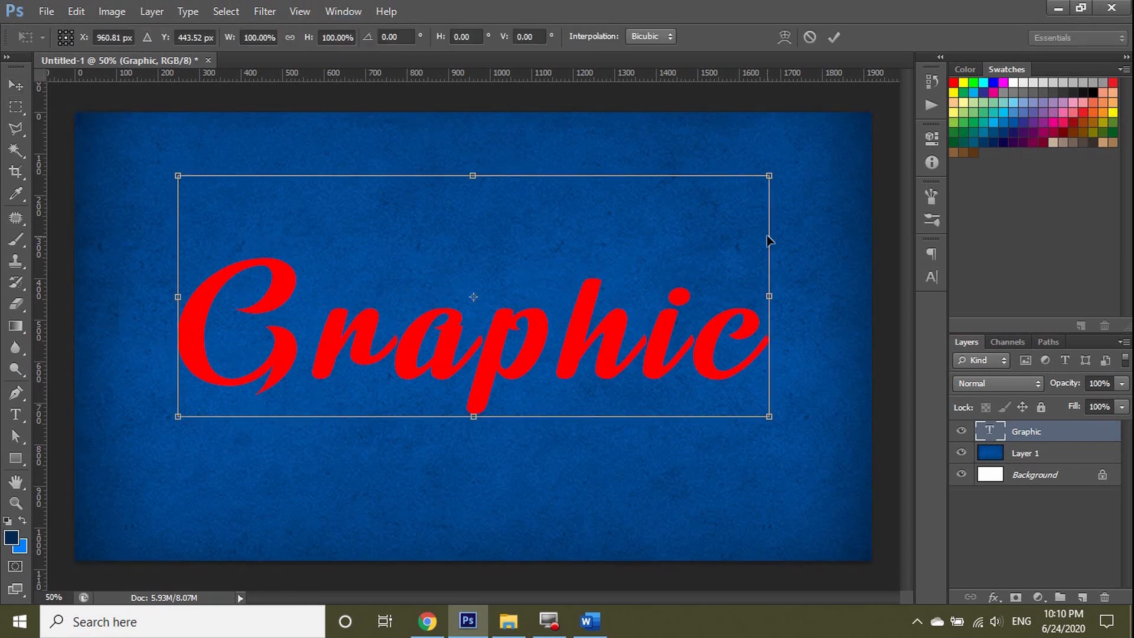
left_click_drag(770, 175, 818, 152)
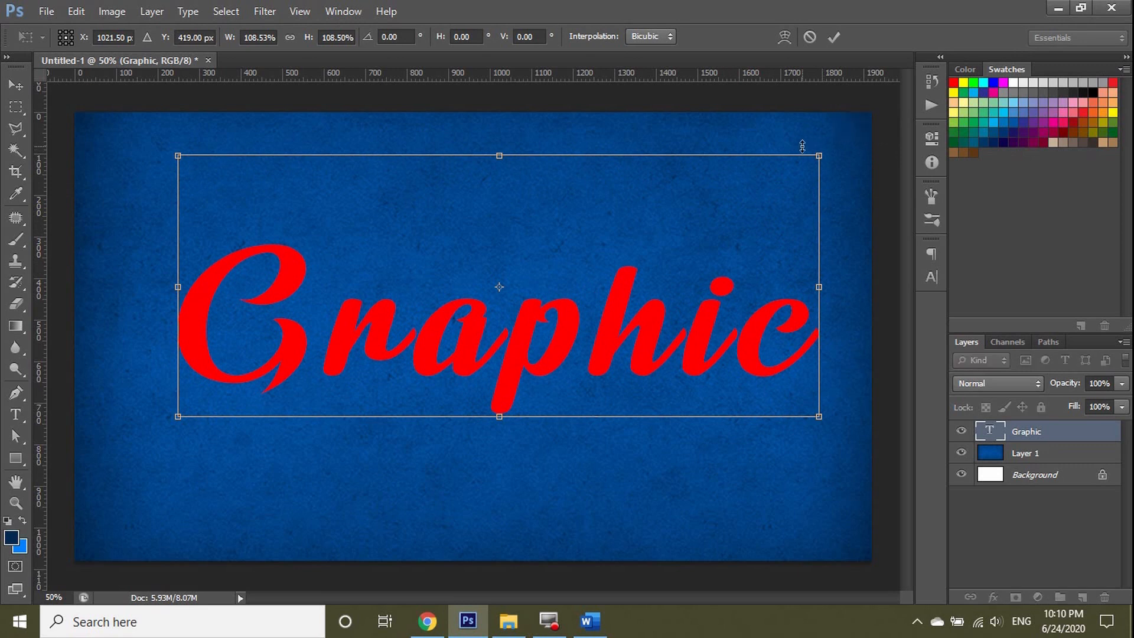
key("Return")
key("ctrl+a")
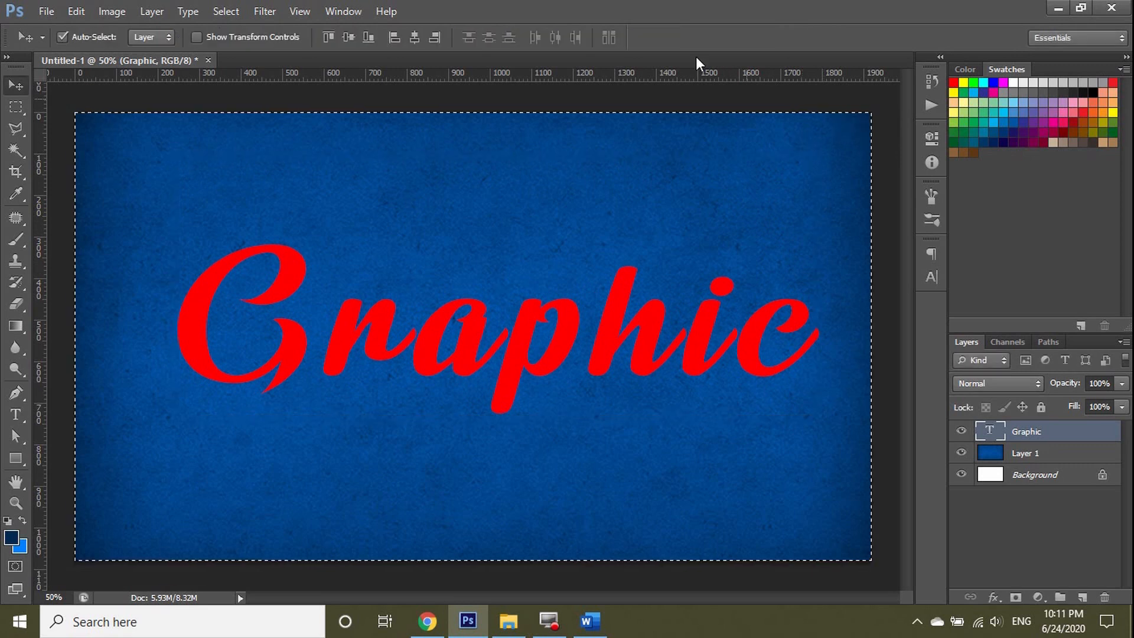
left_click(415, 37)
left_click(352, 33)
key("ctrl+d")
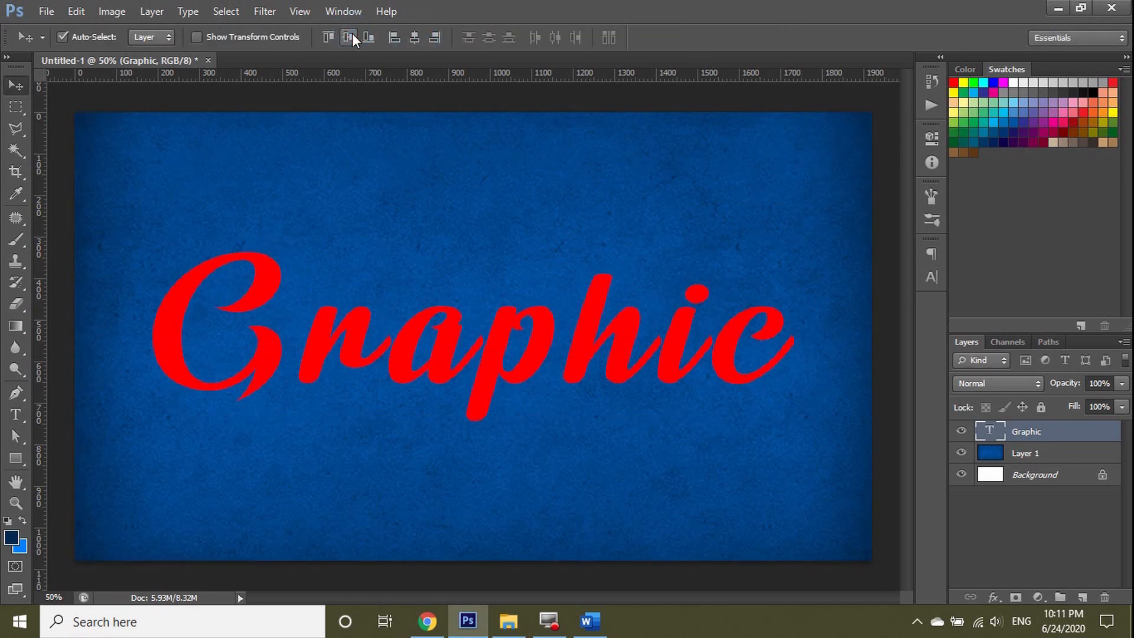
- Add a Pattern Overlay effect to the Graphic text using the last blue wavy-stripe pattern
left_click(994, 597)
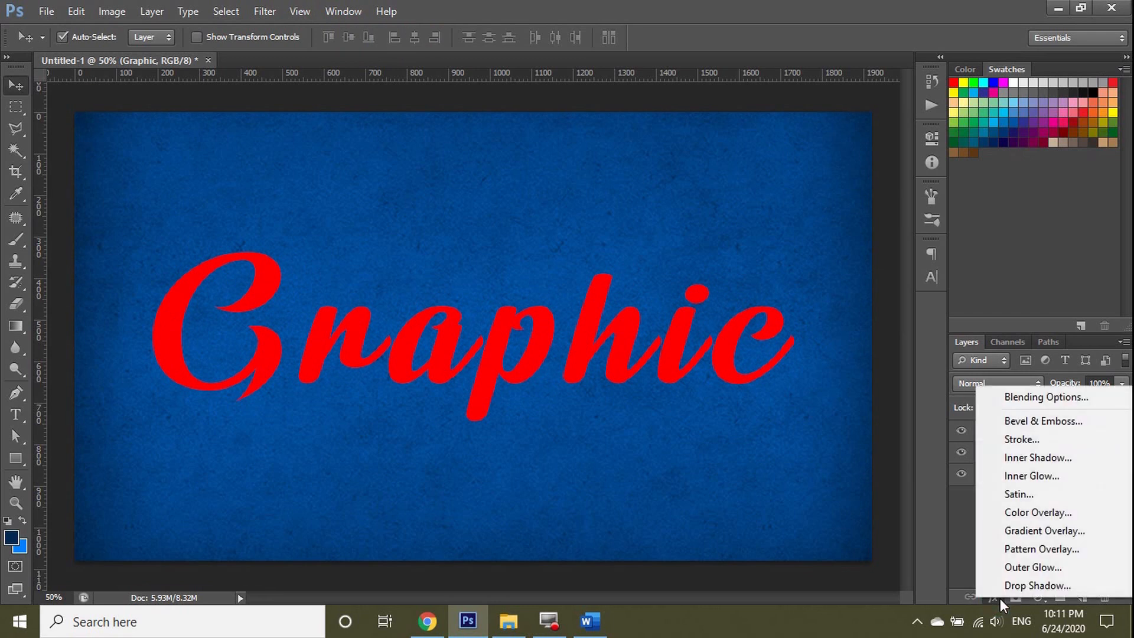
left_click(1049, 546)
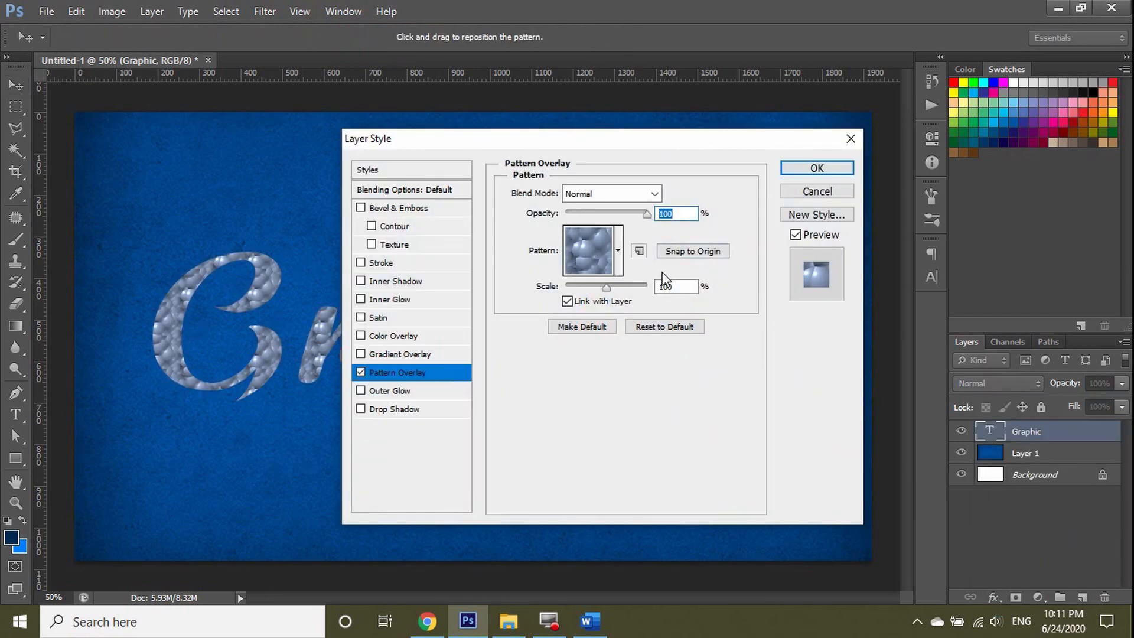
left_click(618, 250)
left_click(538, 329)
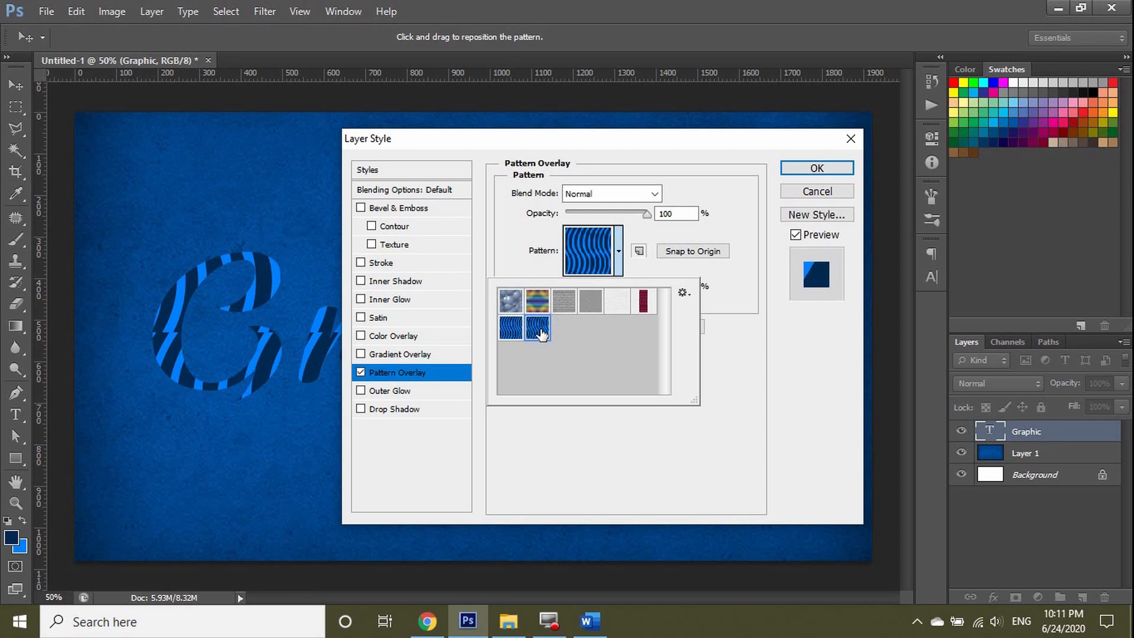
left_click(805, 359)
- Set the pattern overlay's scale to 65% and apply the layer style to the text
left_click_drag(645, 140, 852, 148)
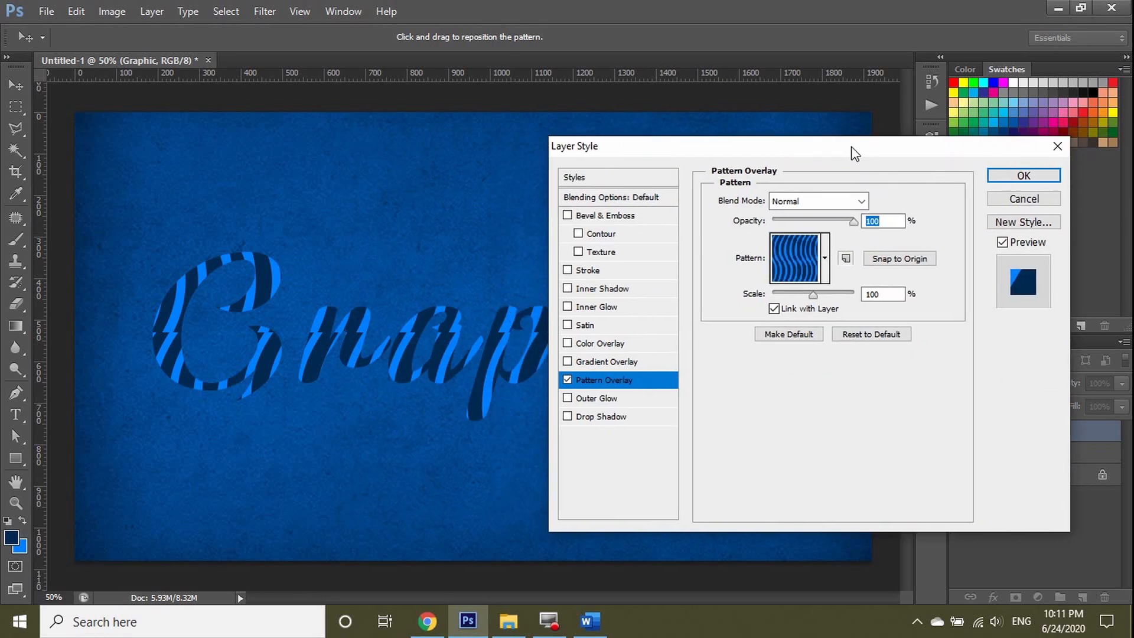
left_click_drag(813, 296, 800, 298)
left_click_drag(851, 154, 1048, 167)
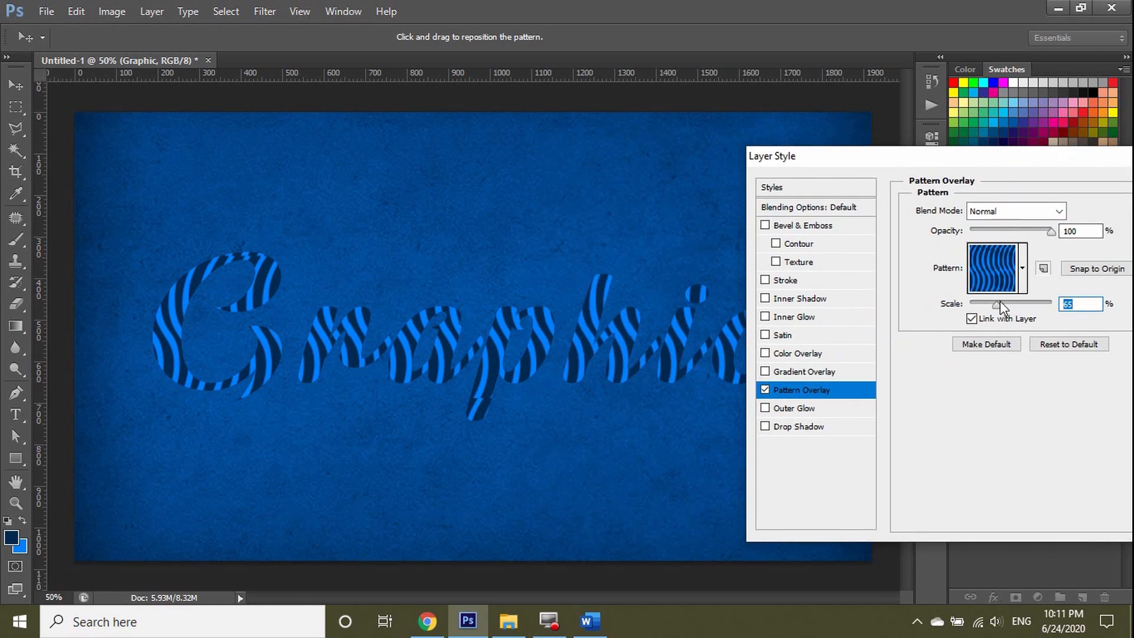
left_click_drag(997, 303, 997, 303)
left_click_drag(838, 155, 945, 173)
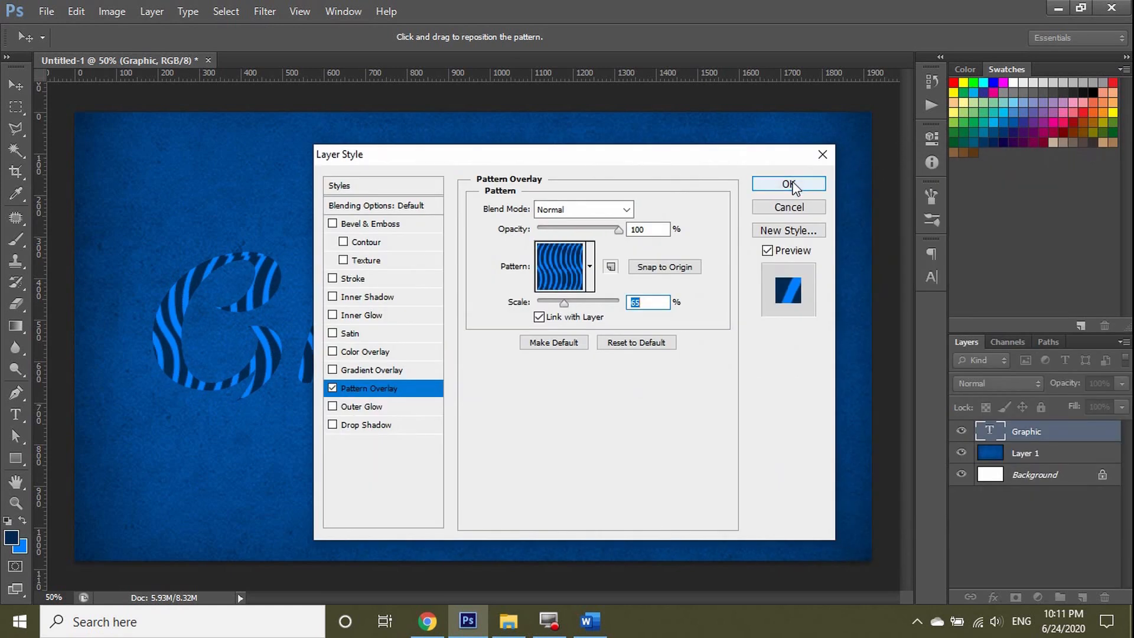
left_click(791, 180)
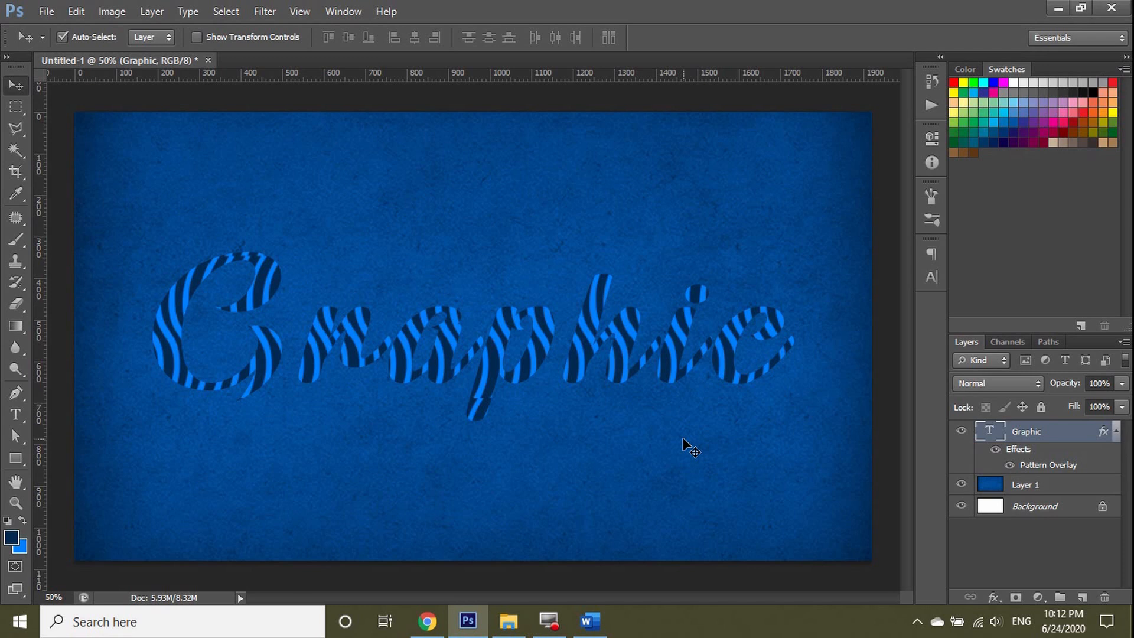
- Add a Stroke effect with a size of 6 px to the Graphic text layer
right_click(1104, 431)
left_click(1022, 443)
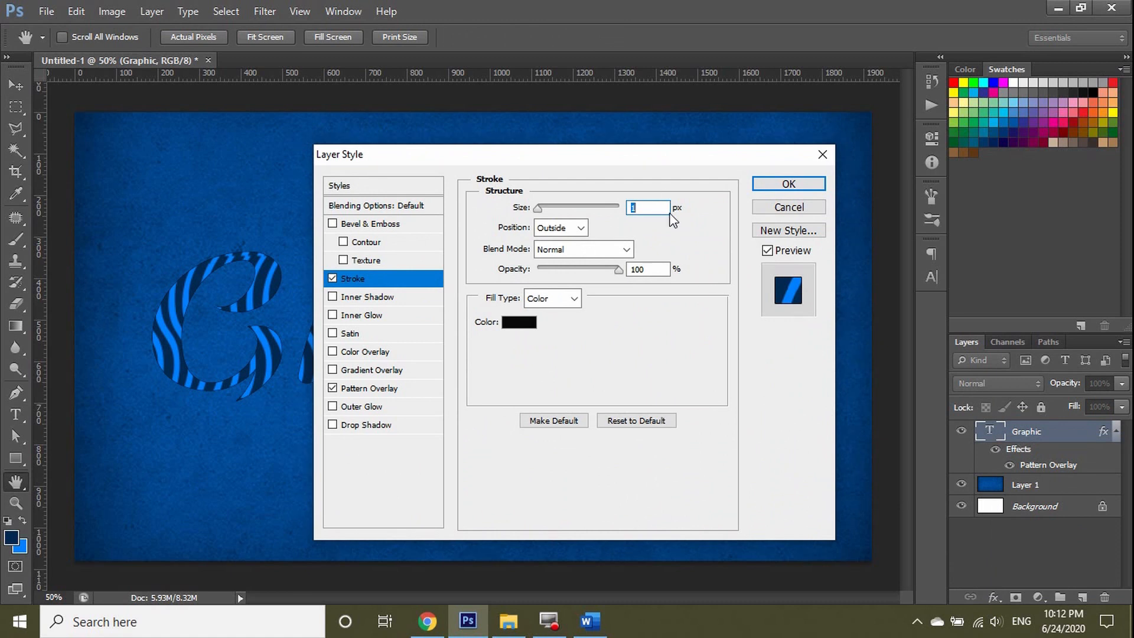
type("6")
left_click_drag(637, 159, 854, 155)
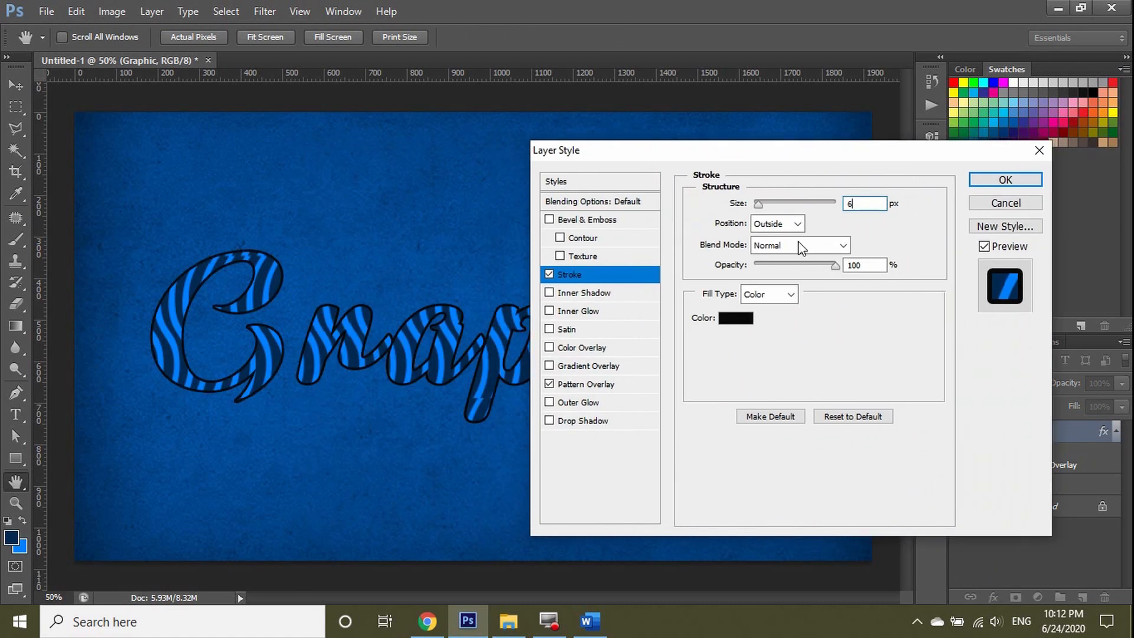
- Fill the stroke with a gradient based on the Foreground to Background preset and add a middle color stop at 51%
left_click(792, 293)
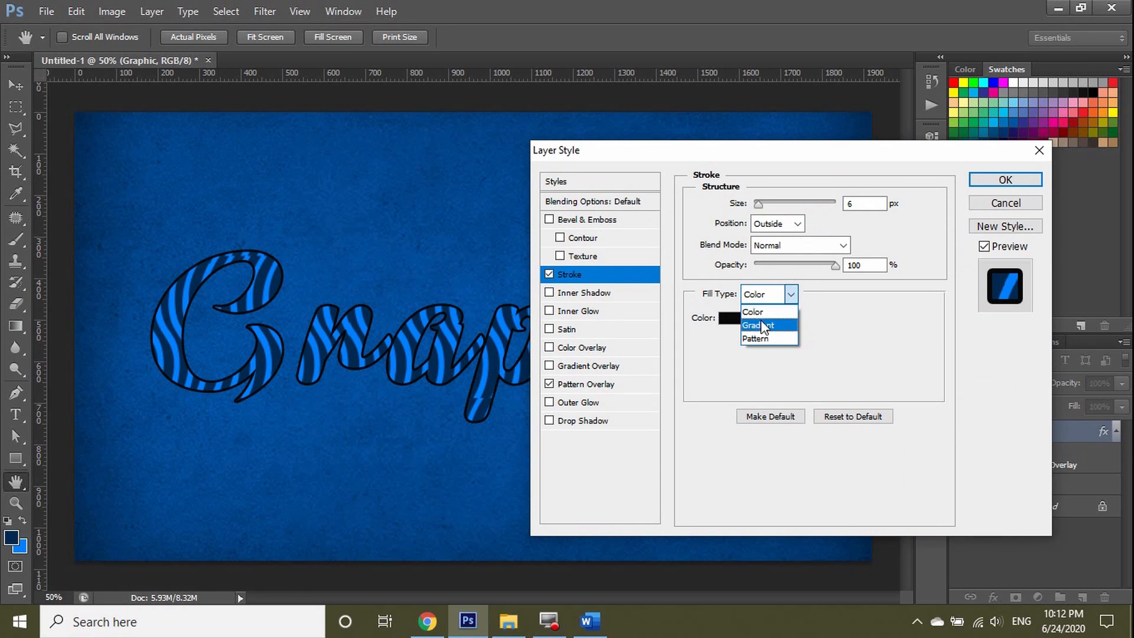
left_click(762, 312)
left_click(769, 318)
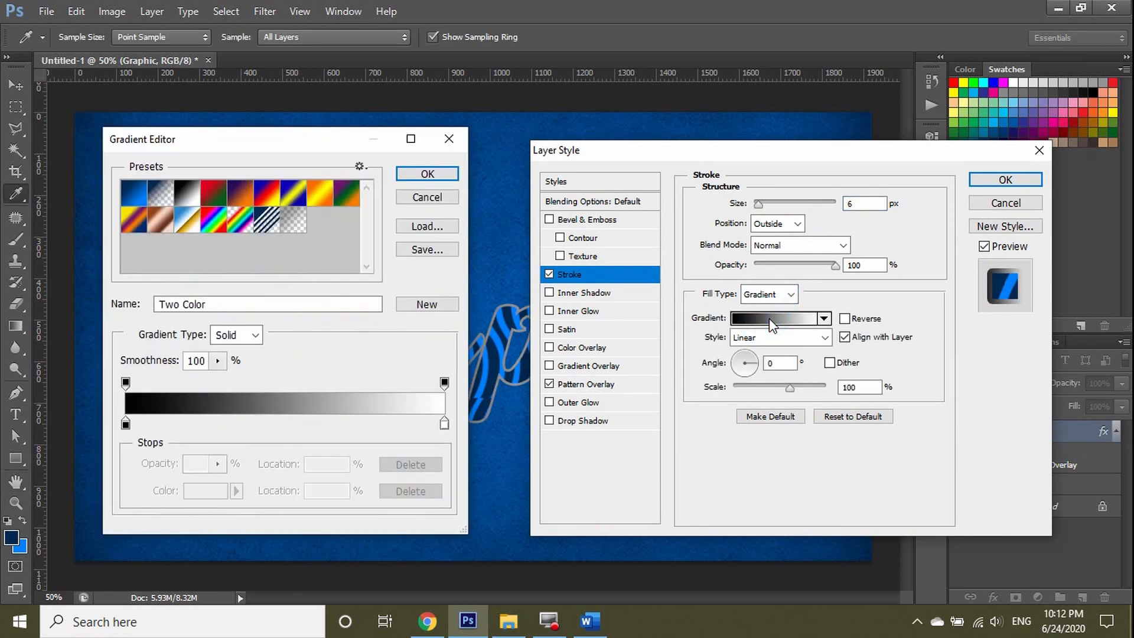
left_click(136, 200)
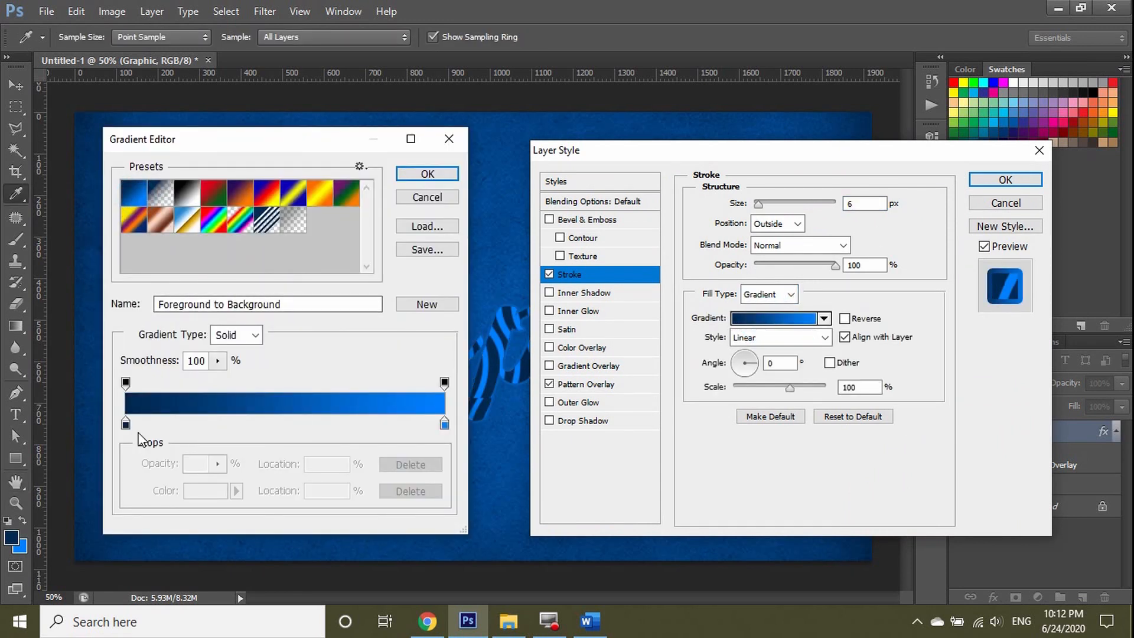
left_click(289, 423)
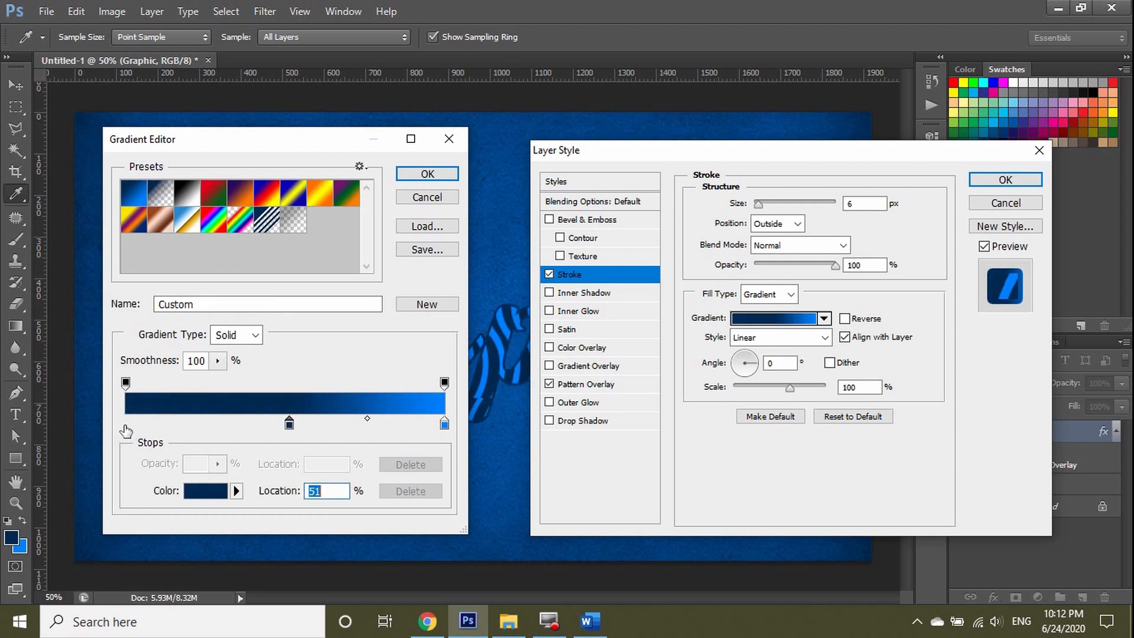
- Set the first color stop of the stroke gradient to #00aeef
left_click(205, 491)
left_click(369, 467)
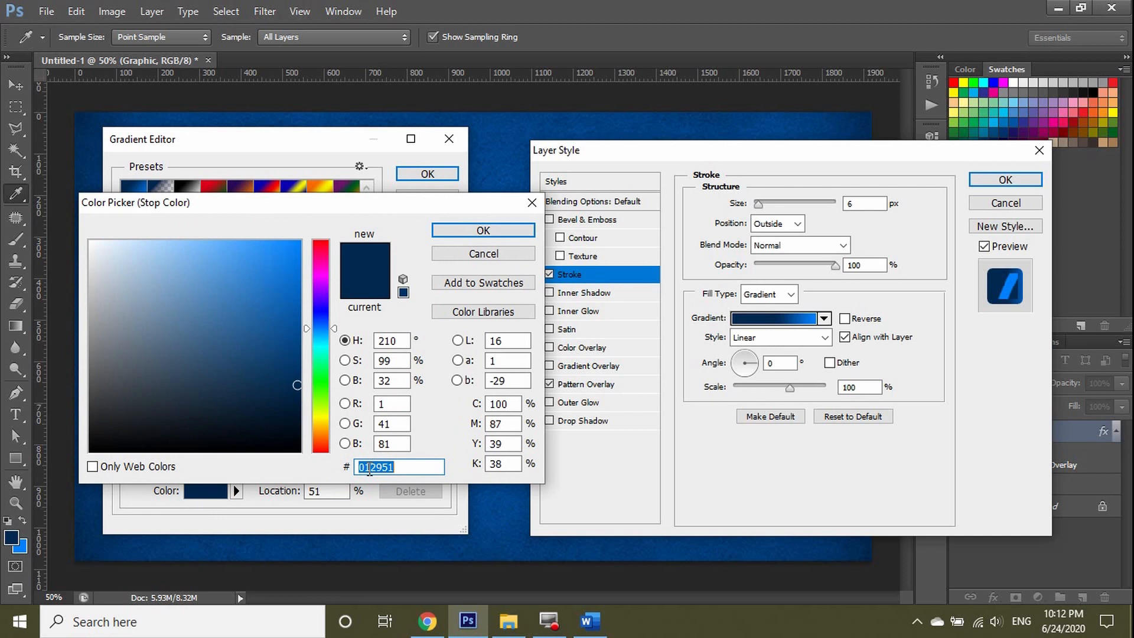
type("00a")
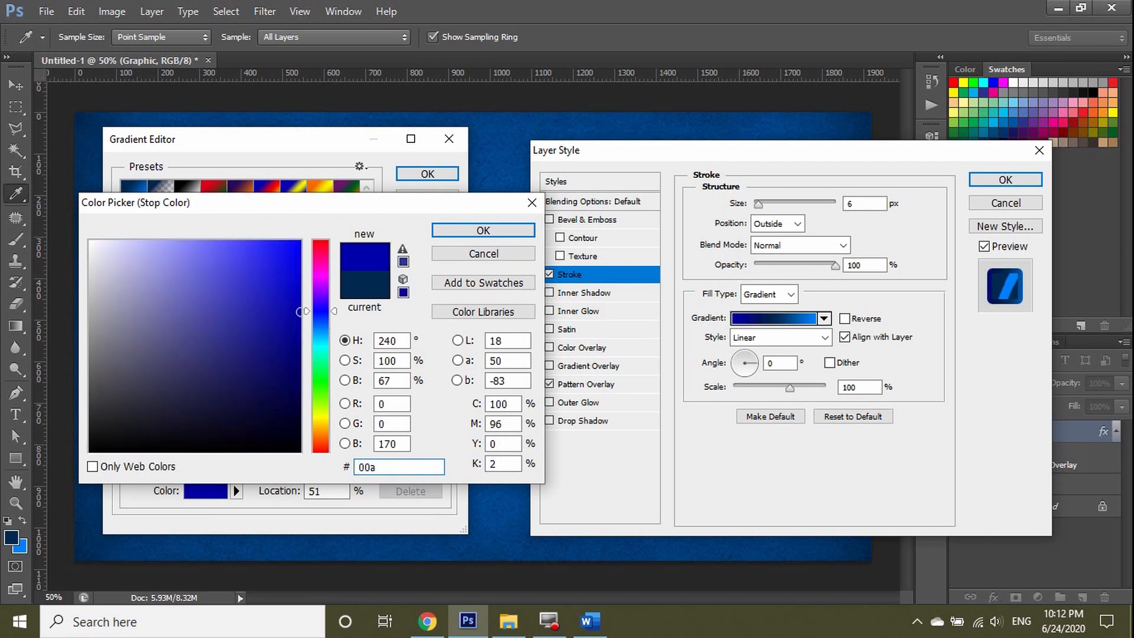
type("eef")
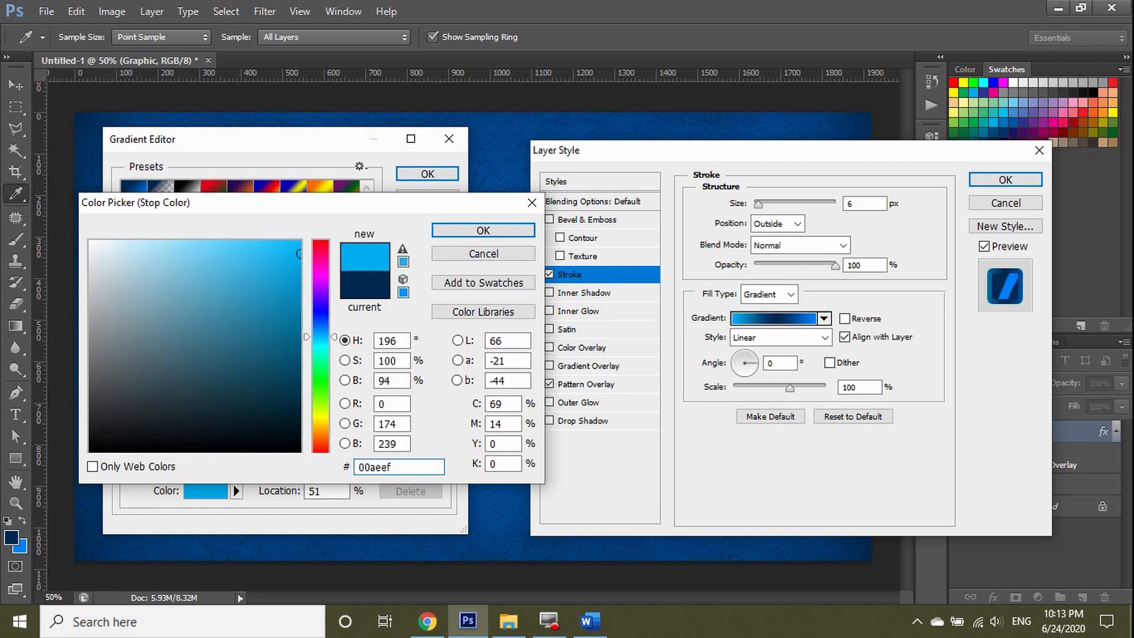
left_click(445, 230)
- Set the middle color stop of the stroke gradient to #1b1464
left_click(289, 423)
left_click(206, 491)
double_click(384, 466)
type("1b")
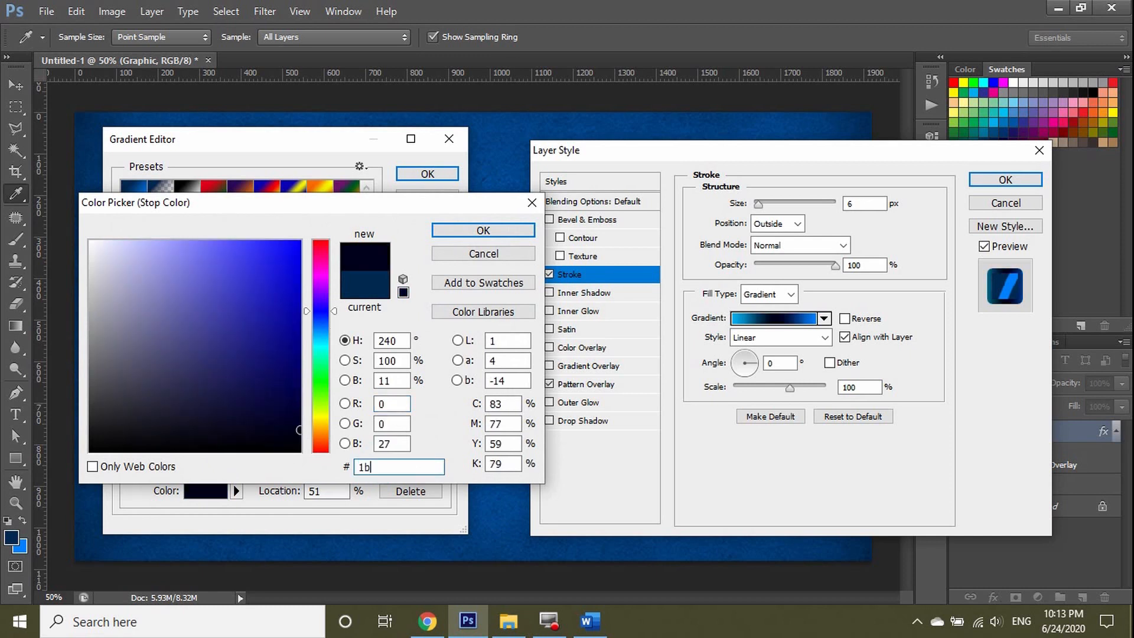
type("14")
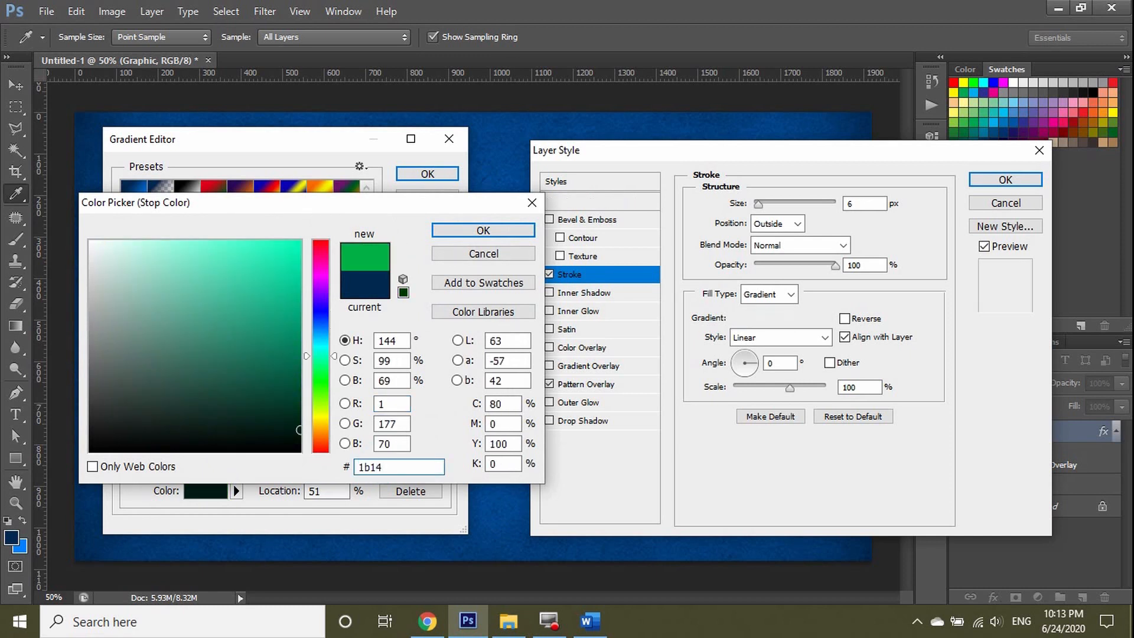
type("64")
key("Return")
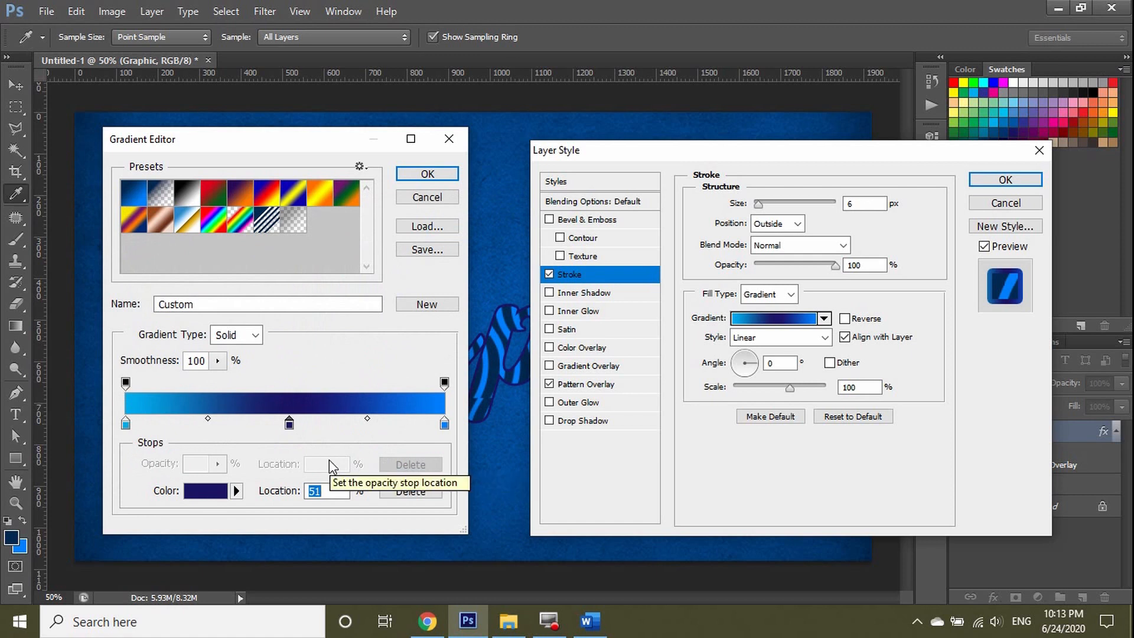
- Set the stroke gradient's end stop to #00aeef and its angle to 90°
left_click(445, 423)
left_click(206, 491)
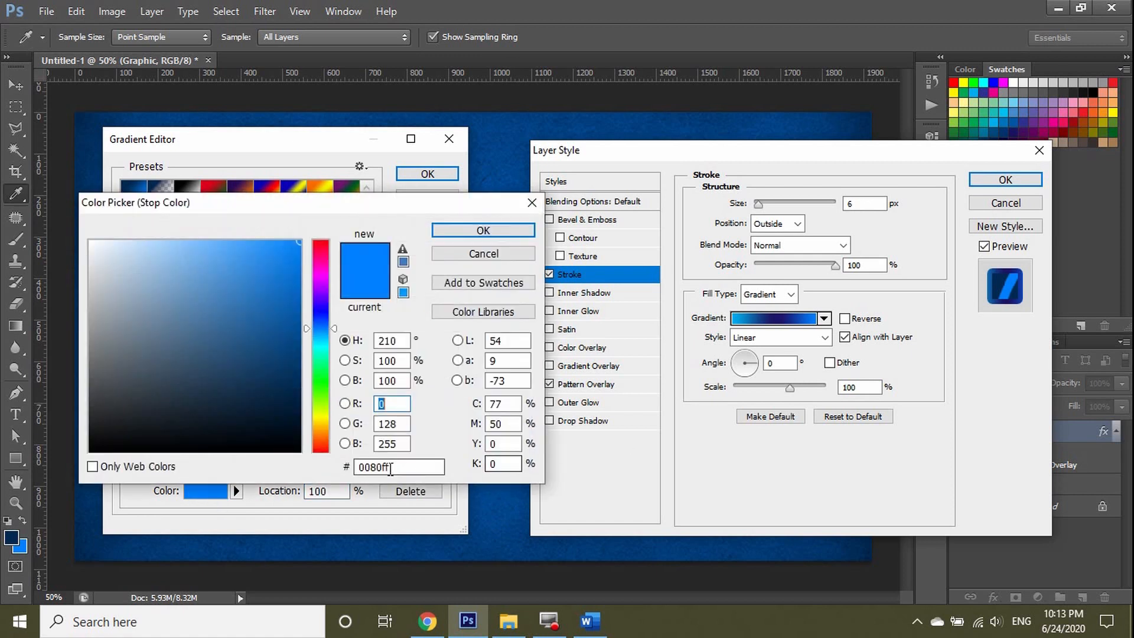
type("00")
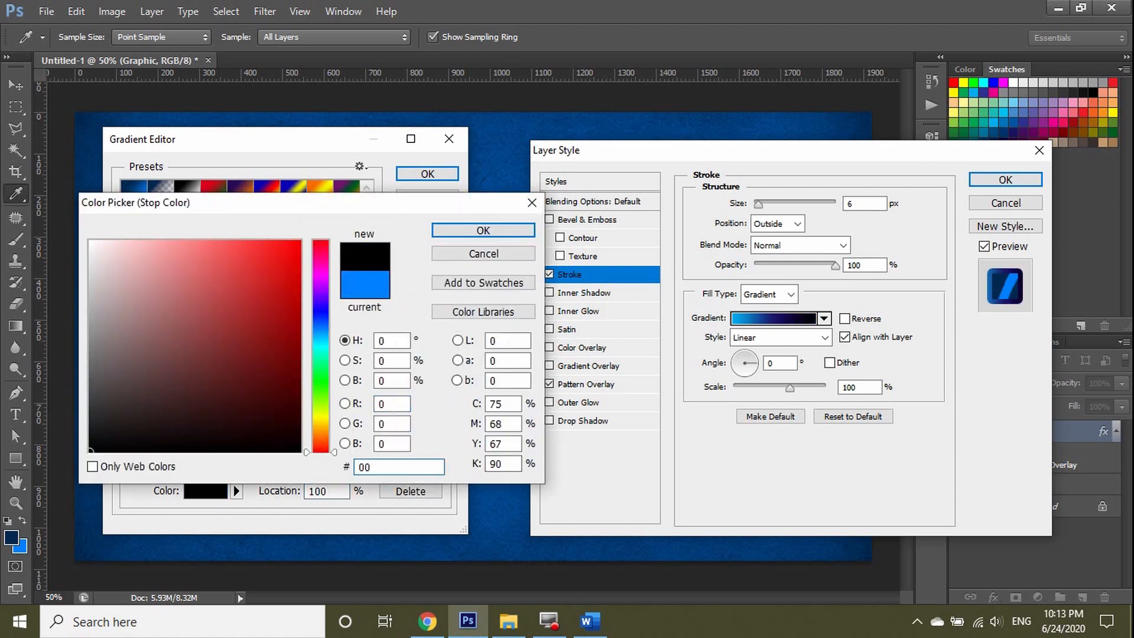
type("aeef")
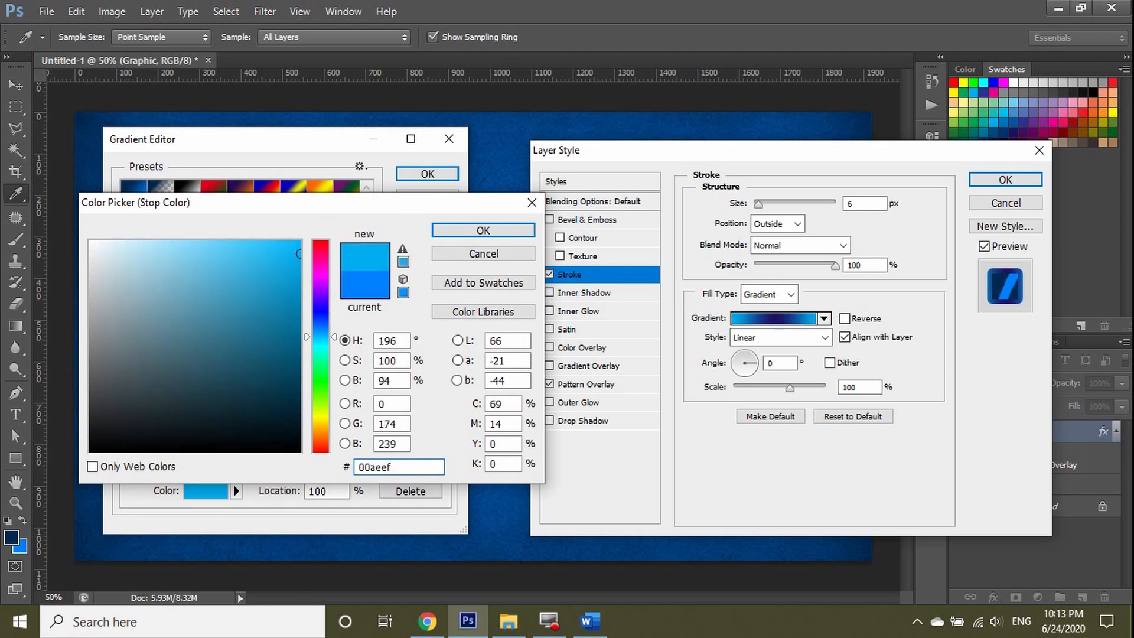
key("Return")
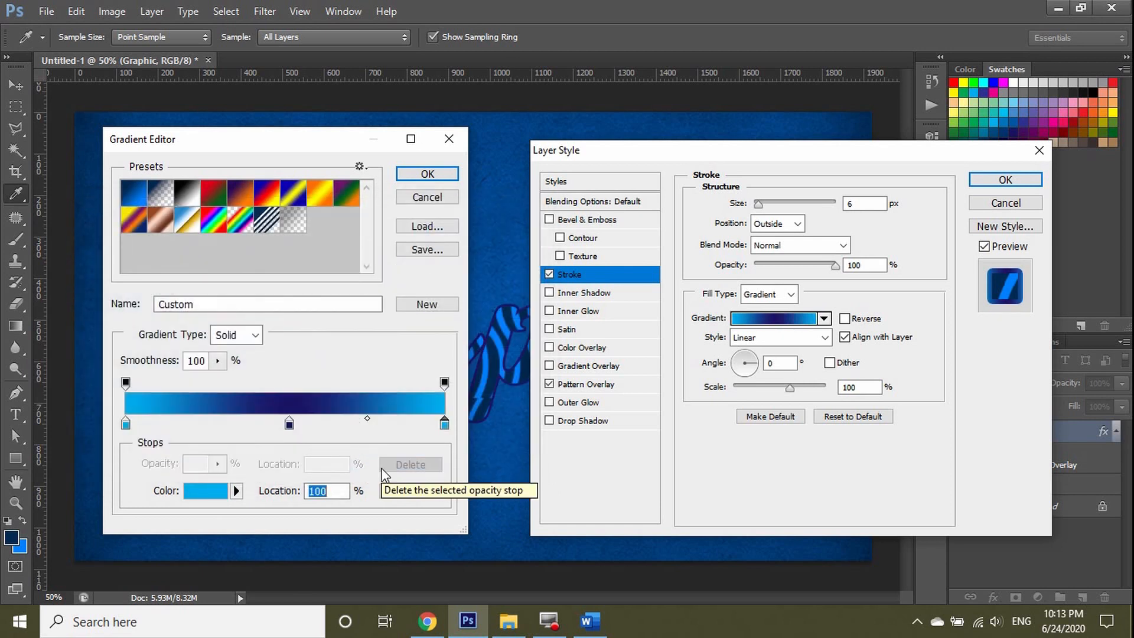
left_click(427, 174)
left_click(744, 356)
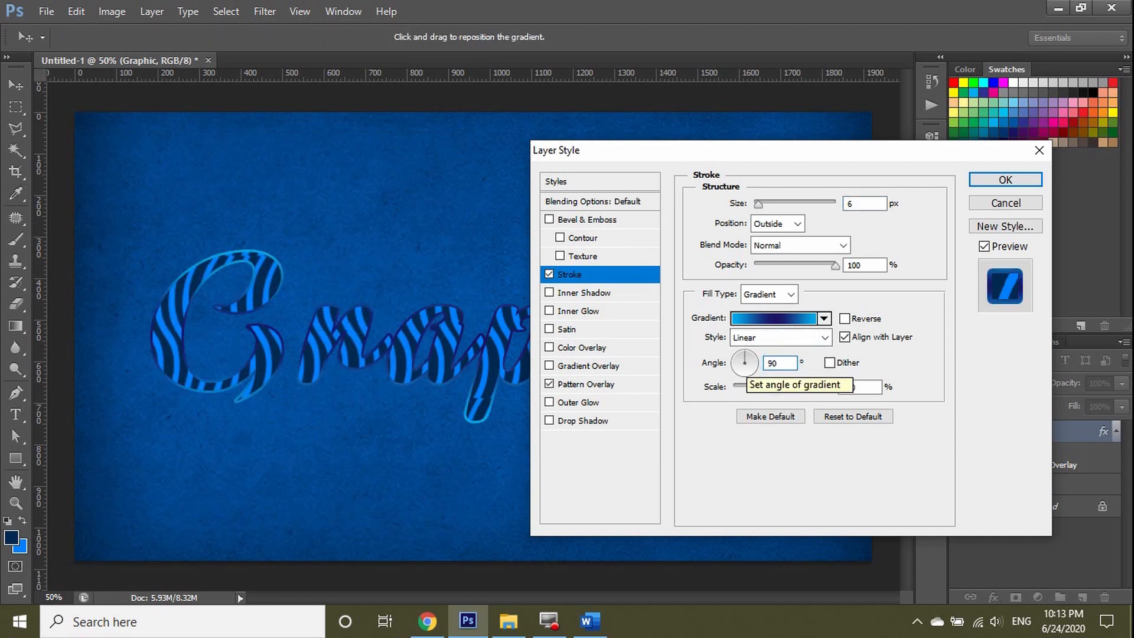
left_click(966, 385)
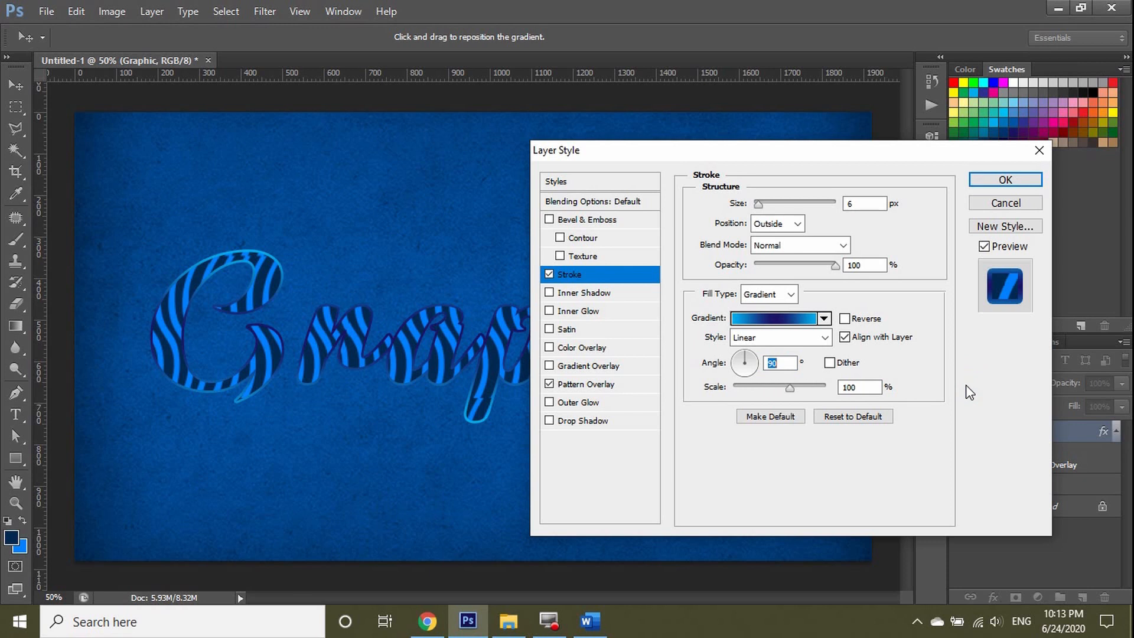
- Add an Inner Shadow effect to the Graphic text with 90% opacity and a 172° angle
left_click(581, 294)
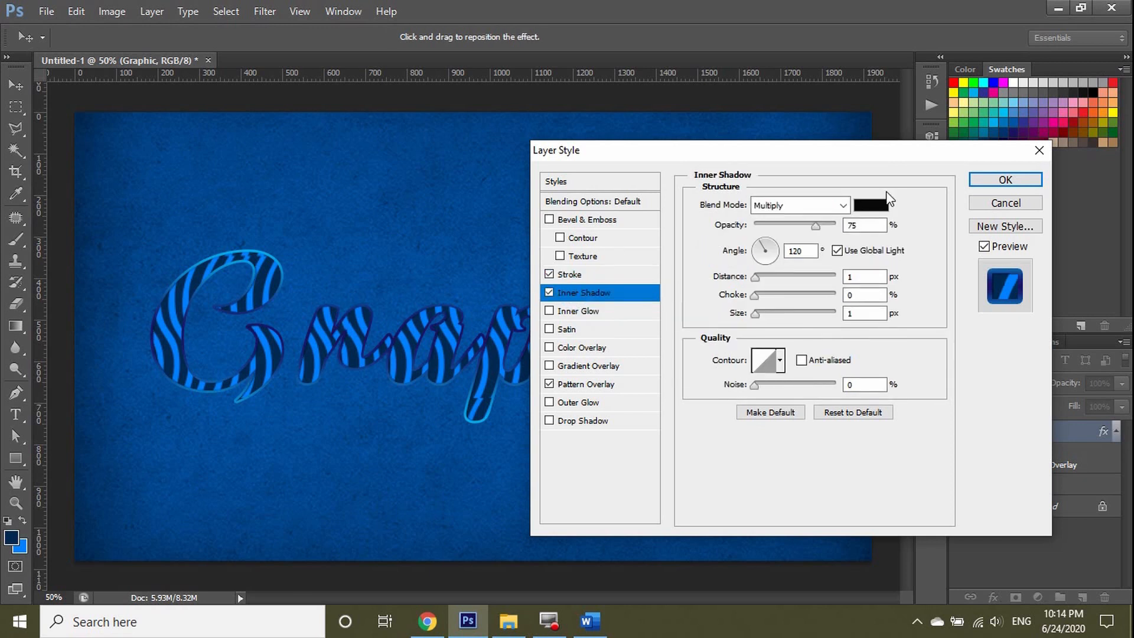
double_click(855, 225)
type("90")
key("Tab")
type("172")
- Set the inner shadow's color to #2c1208
left_click(875, 207)
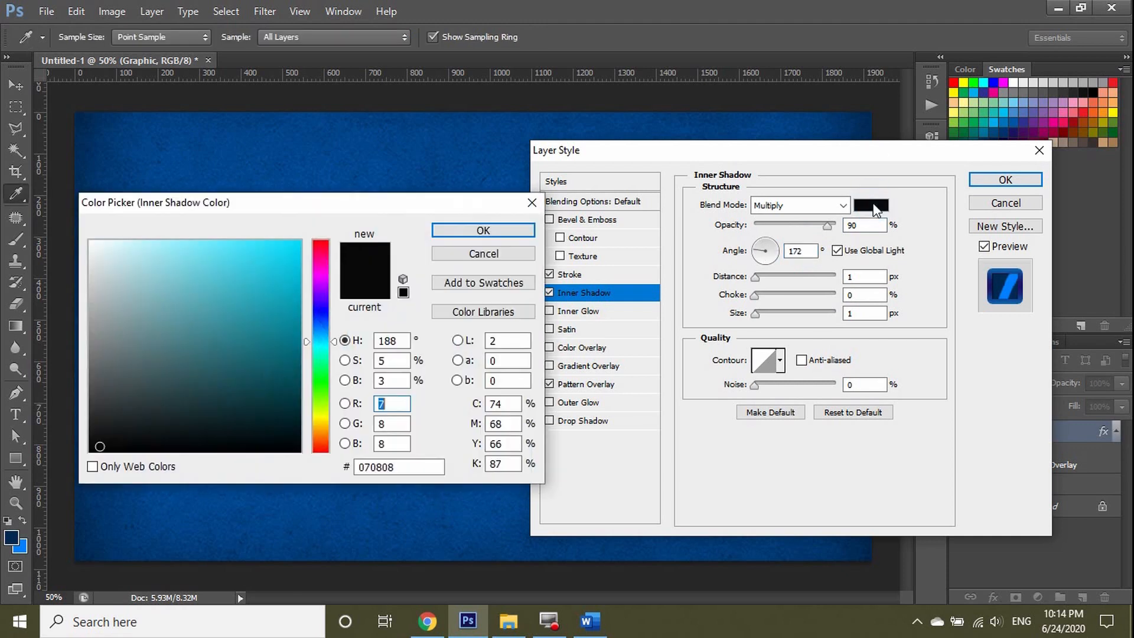
double_click(380, 466)
type("2")
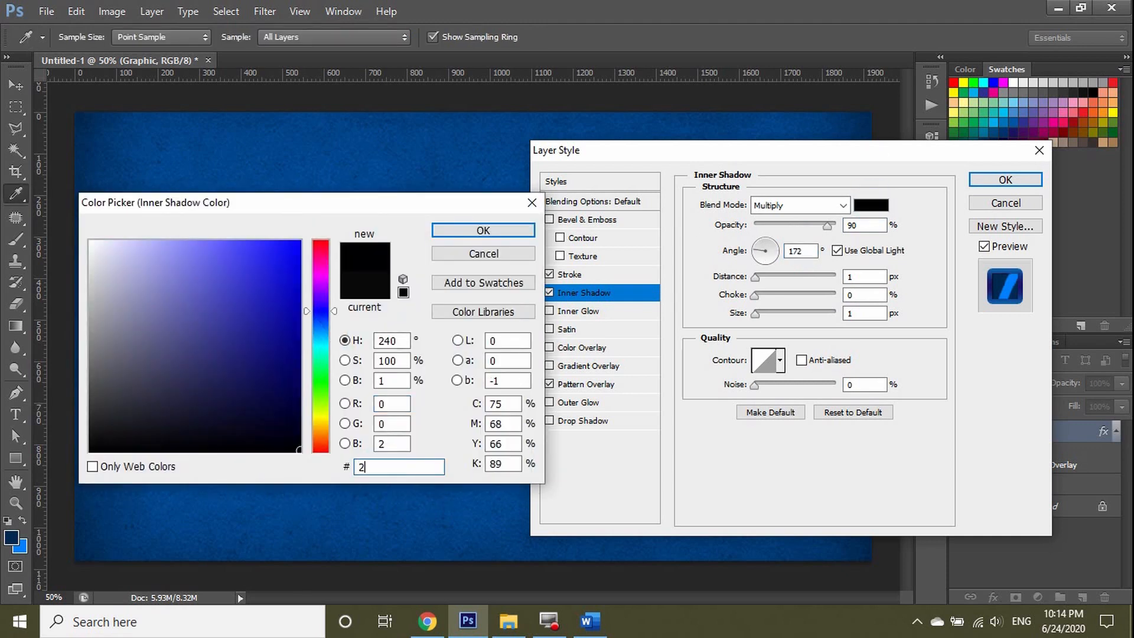
type("c12")
type("08")
left_click(481, 230)
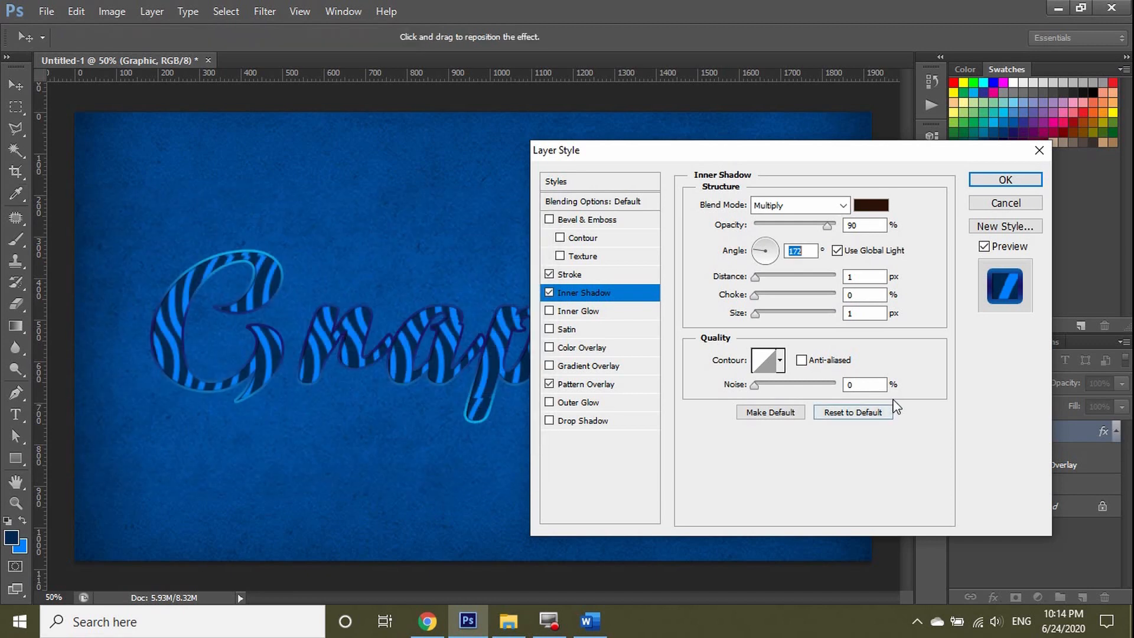
- Set the inner shadow's distance to 36 px and its size to 16 px
left_click(862, 276)
type("36")
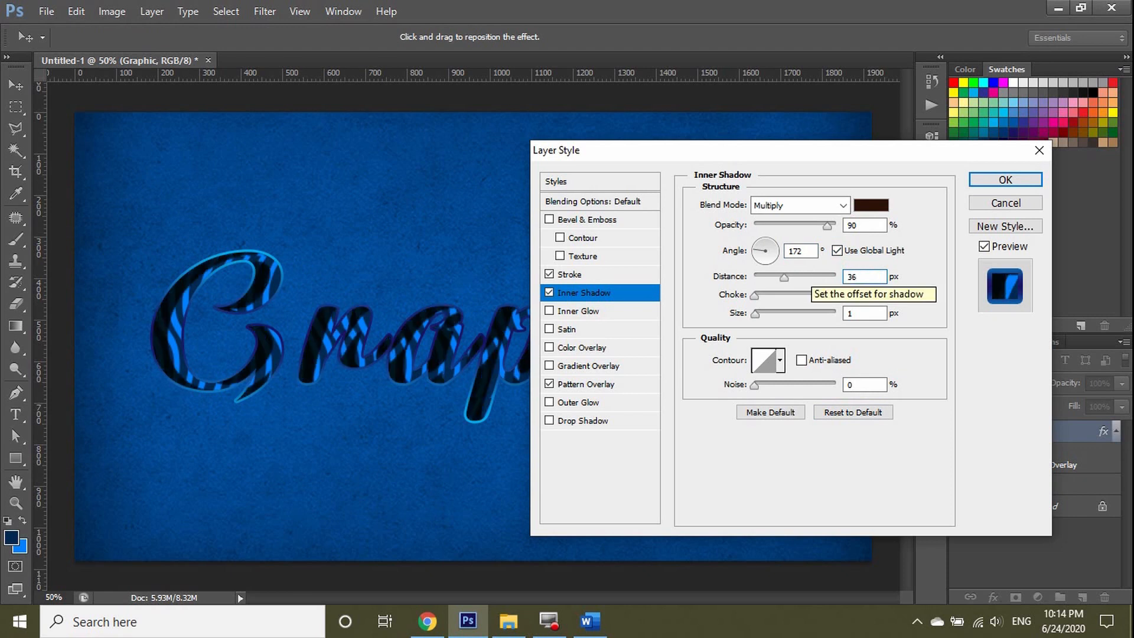
key("Tab")
key("Tab")
type("56")
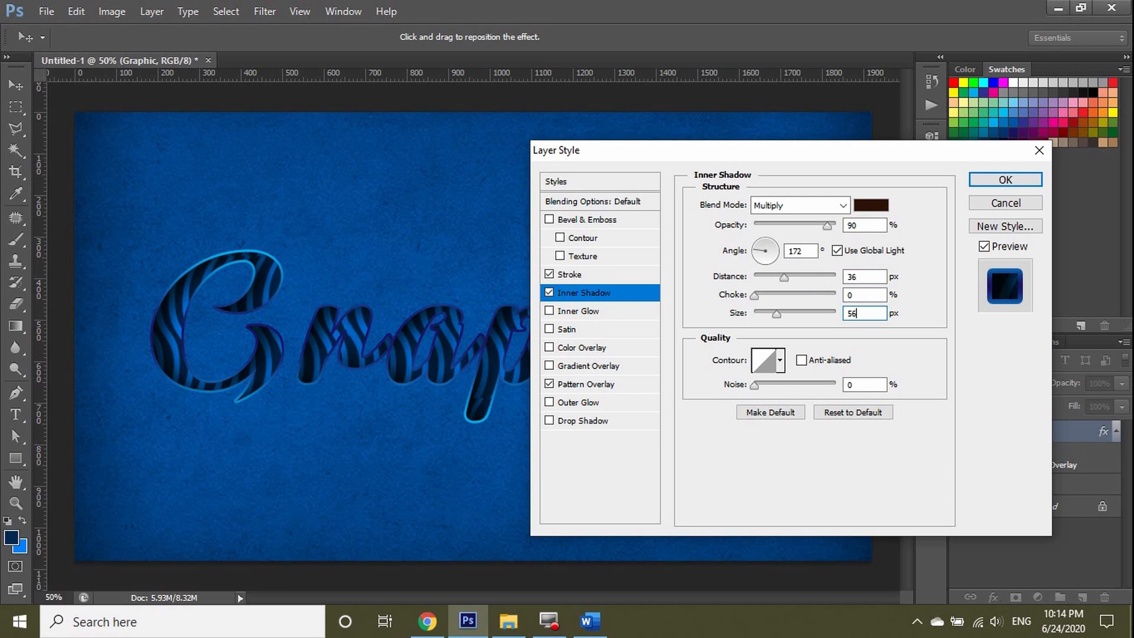
double_click(852, 313)
type("16")
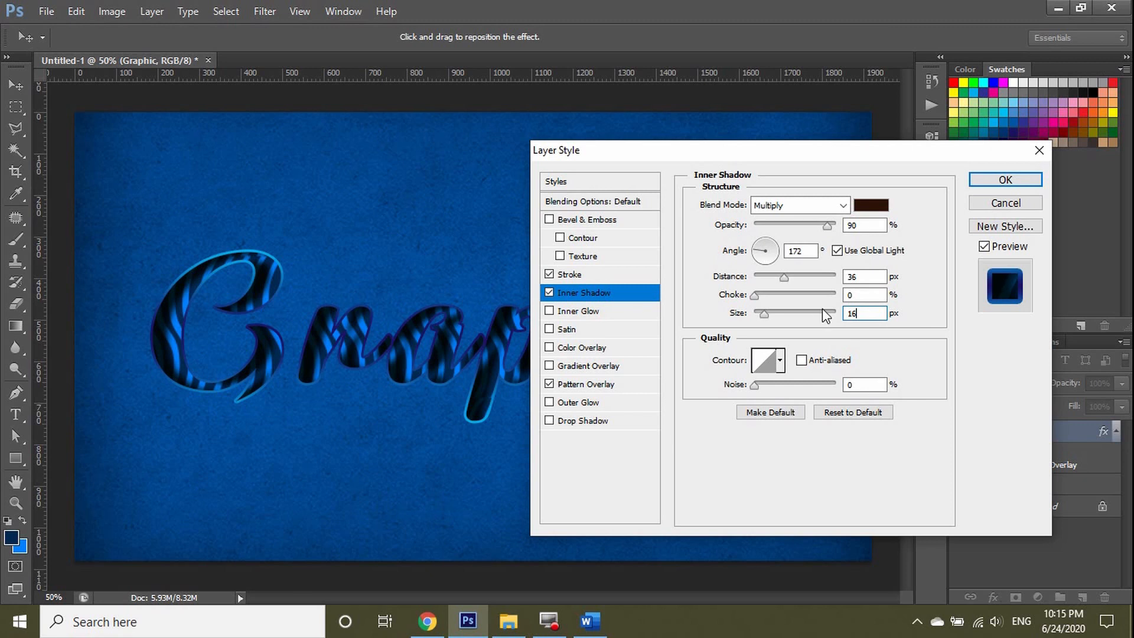
- Add an Inner Glow effect to the Graphic text with the Color Dodge blend mode and 31% opacity
left_click(581, 310)
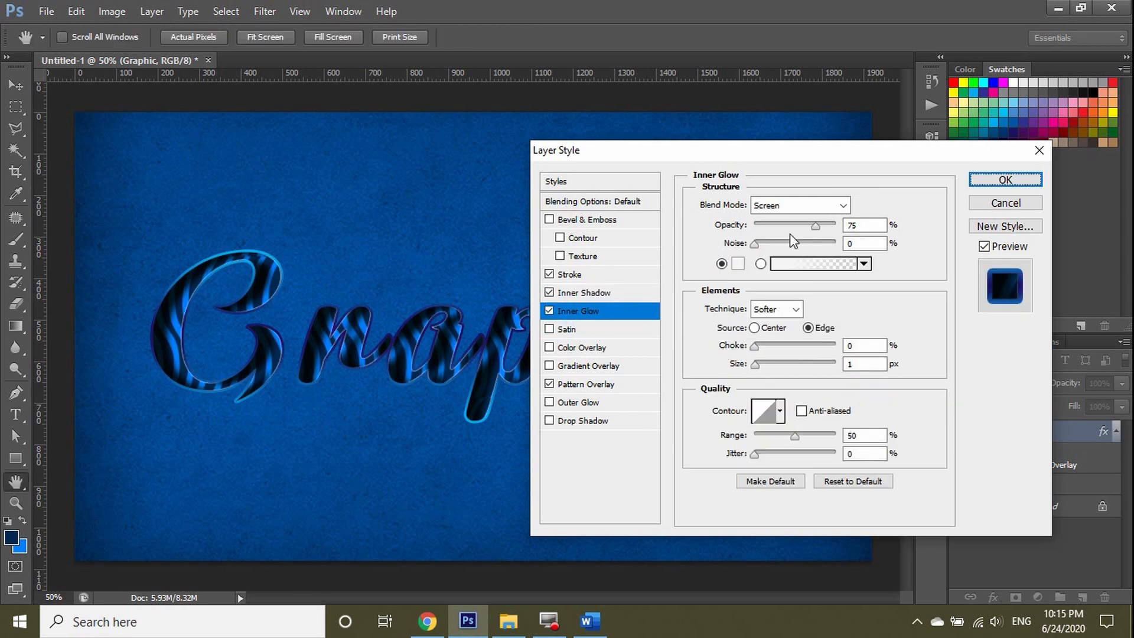
left_click(844, 206)
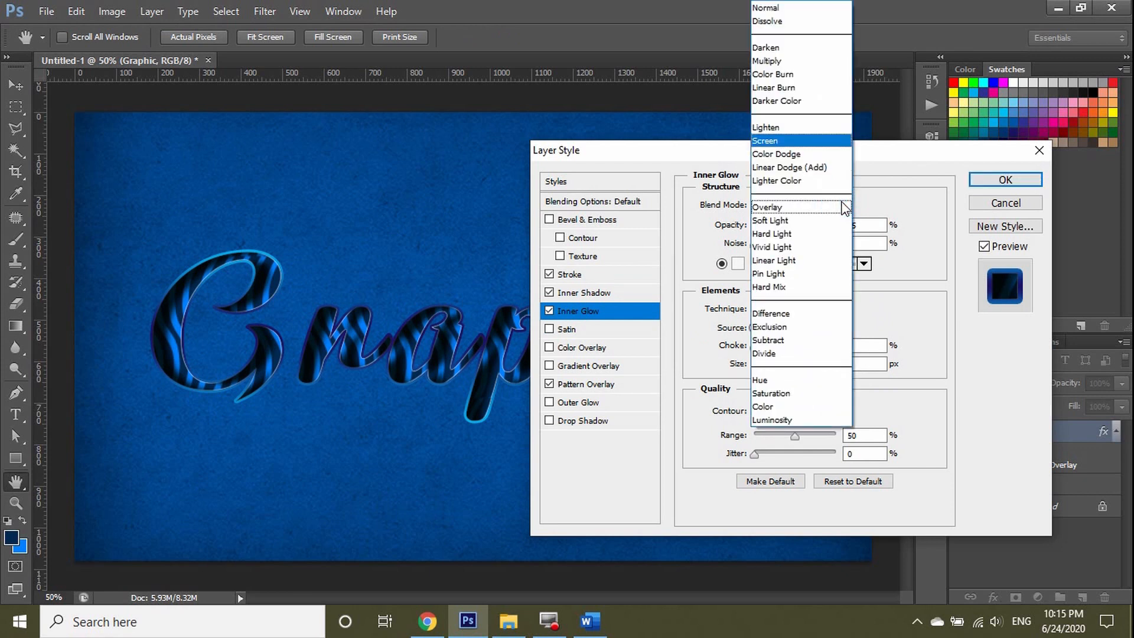
left_click(804, 154)
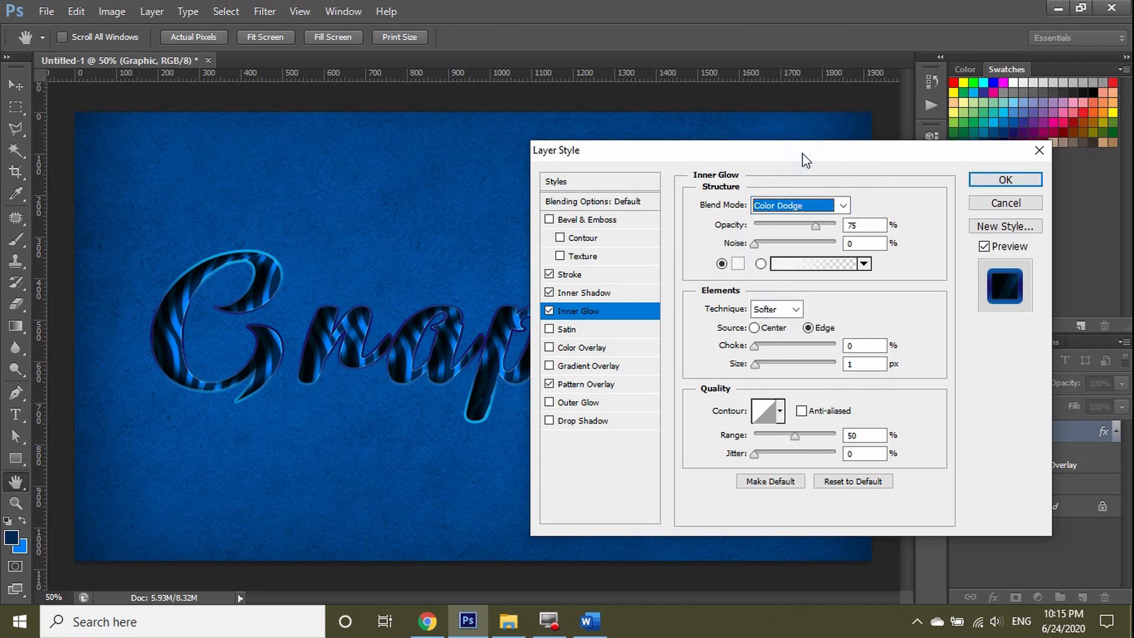
double_click(860, 225)
type("31")
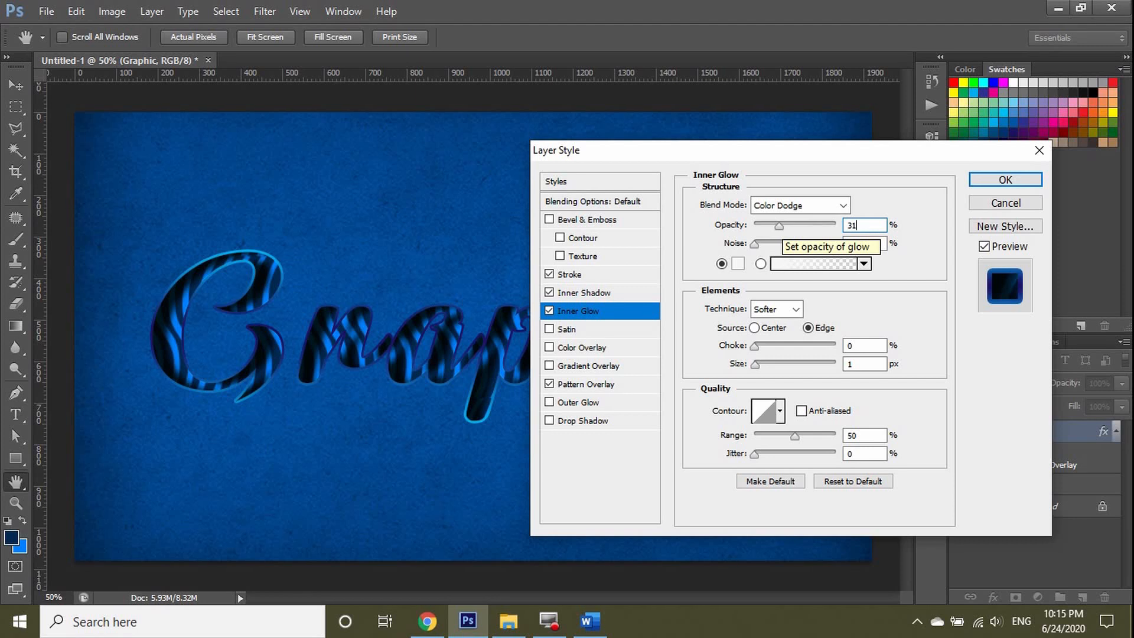
- Set the inner glow's color to #ffffbe
left_click(738, 263)
left_click_drag(391, 208, 446, 182)
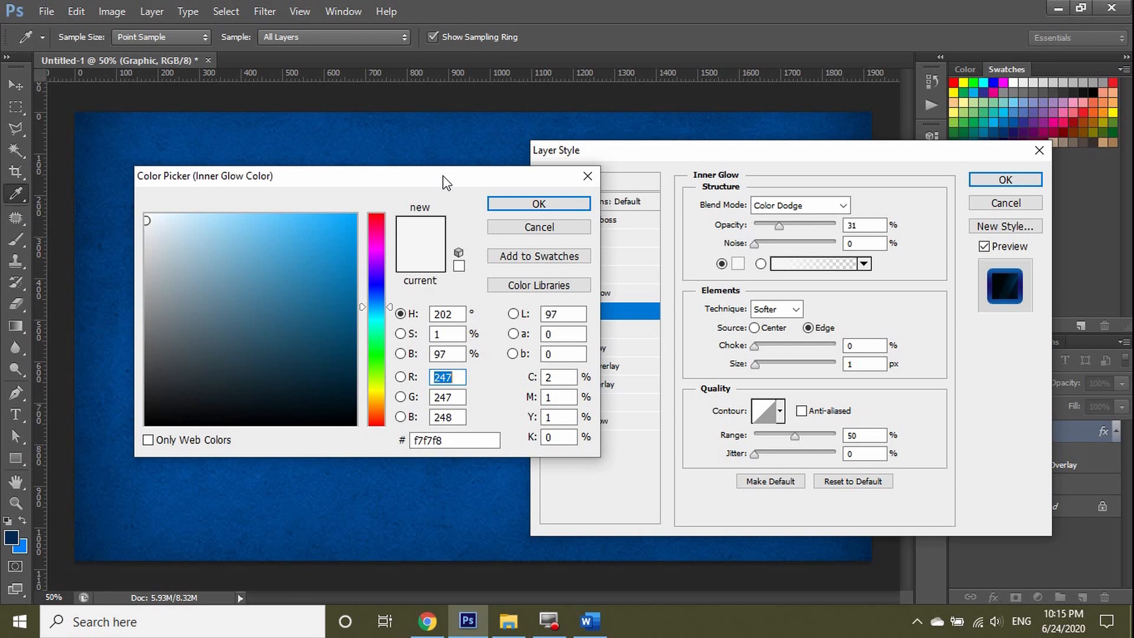
double_click(435, 440)
type("ffffbe")
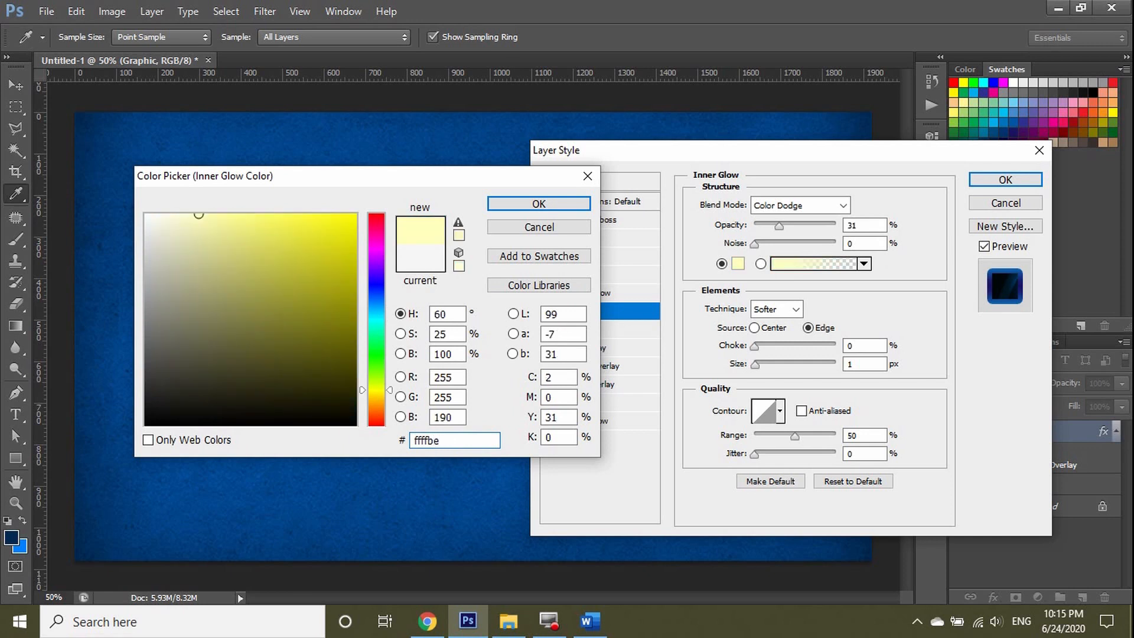
left_click(530, 203)
- Set the inner glow's size to 22 px and choose the second, single-peak contour preset for it
left_click_drag(759, 163, 573, 143)
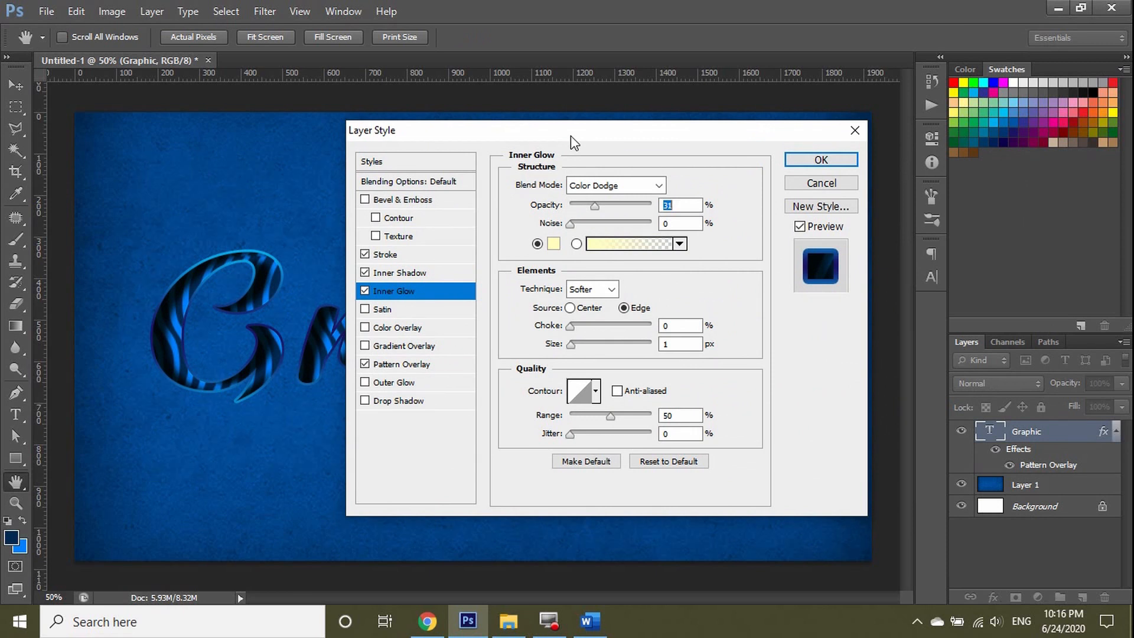
key("Tab")
key("Tab")
key("Tab")
type("22")
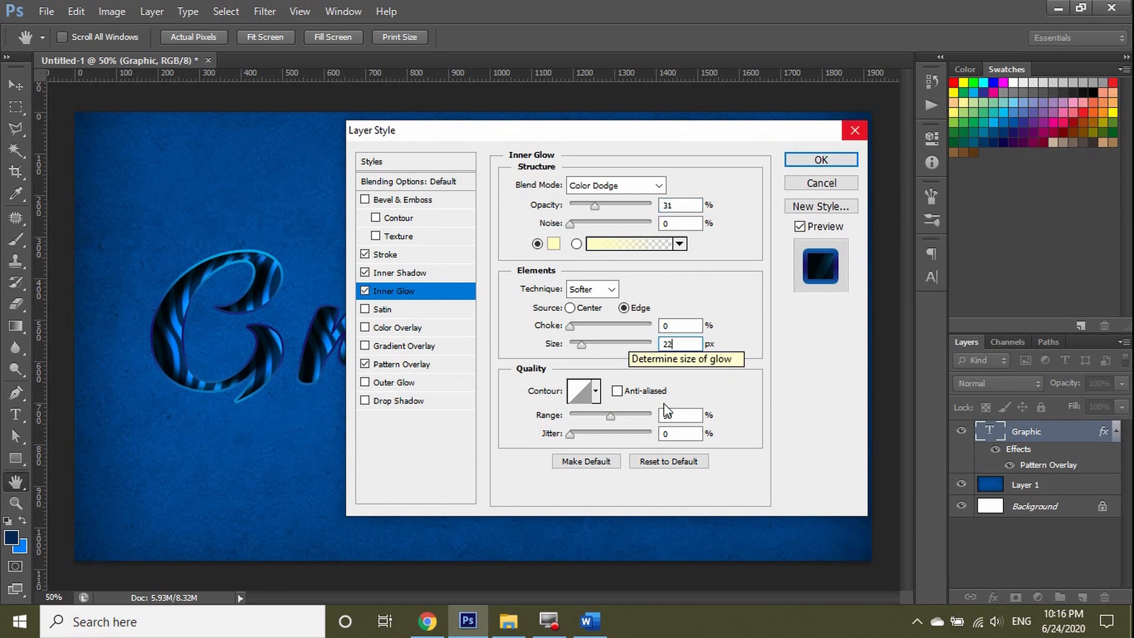
left_click(596, 391)
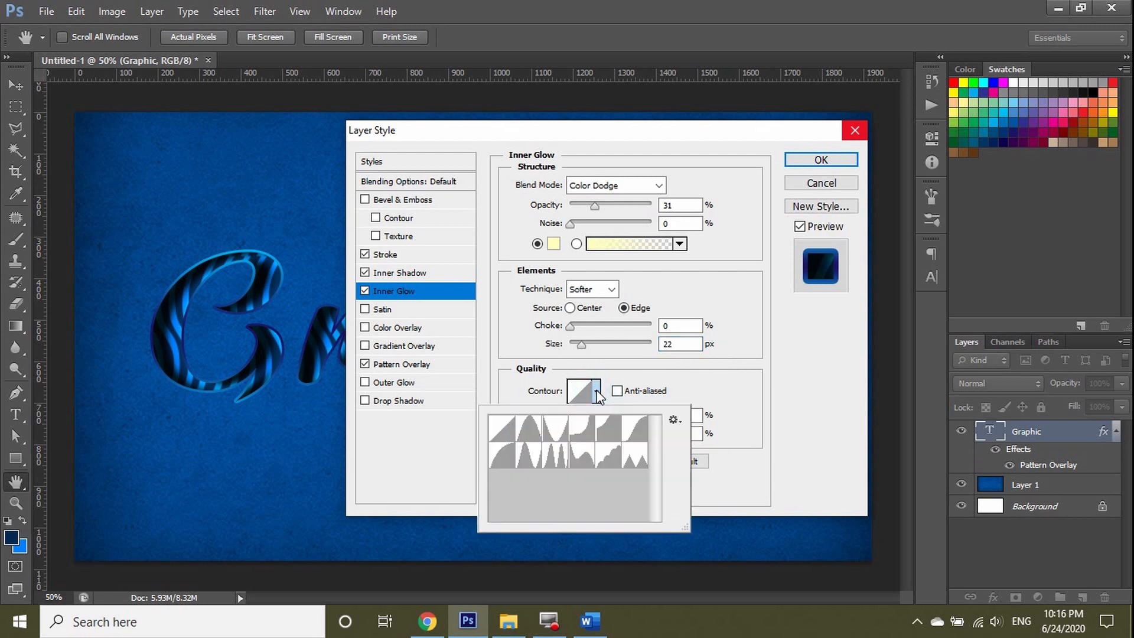
left_click(529, 430)
left_click(754, 398)
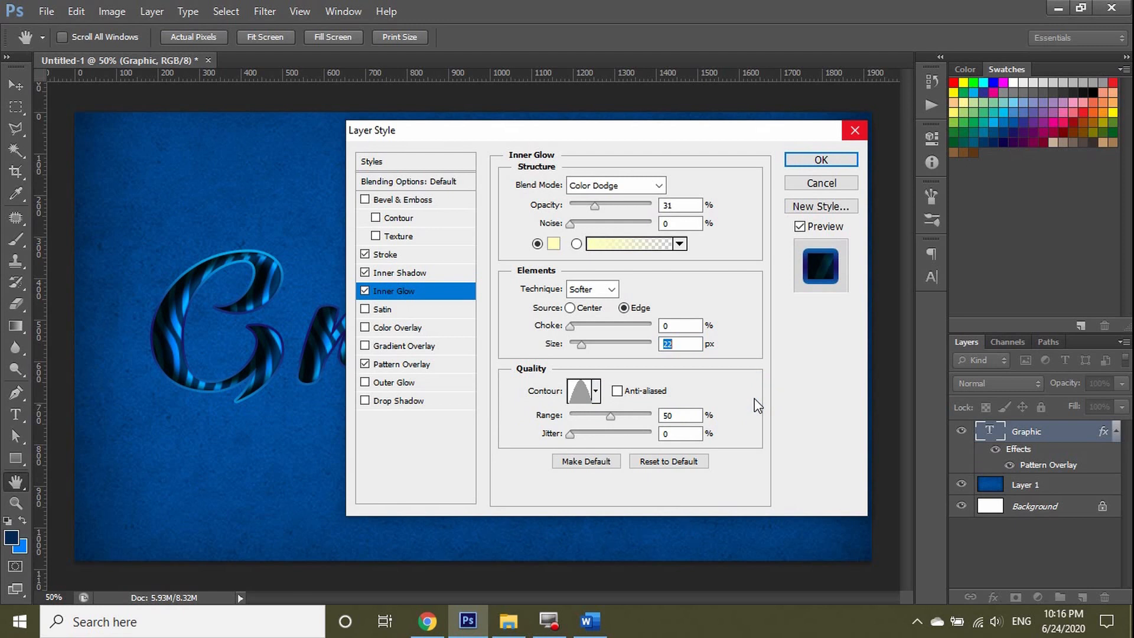
- Add a Color Overlay effect to the Graphic text with color #0081ff and the Color blend mode
left_click(395, 329)
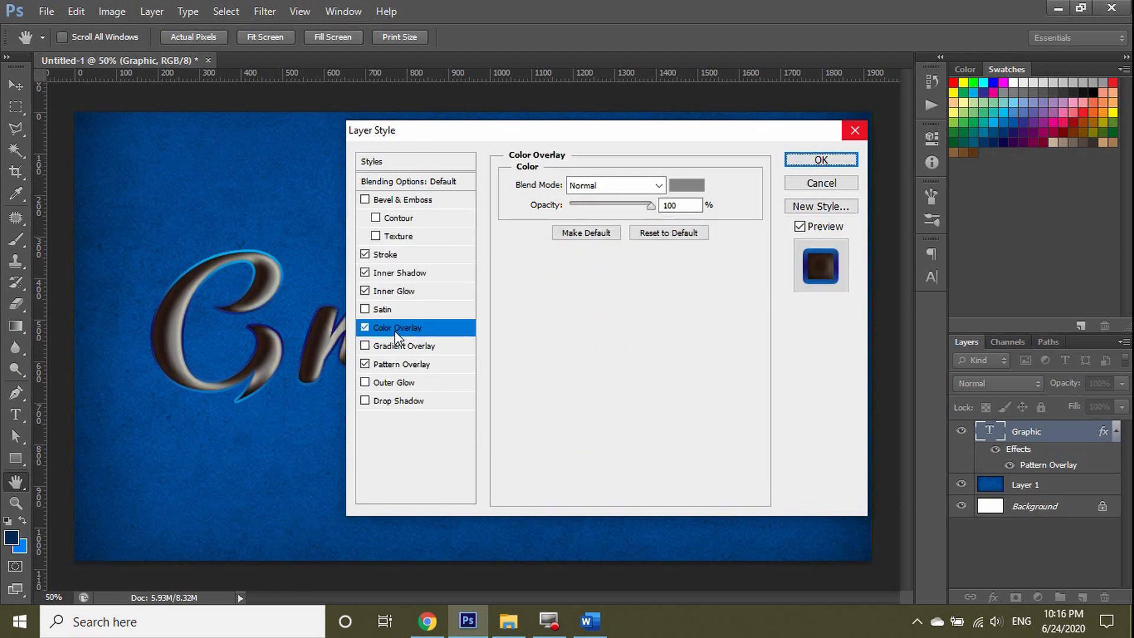
left_click(686, 186)
left_click(431, 440)
double_click(431, 440)
type("0")
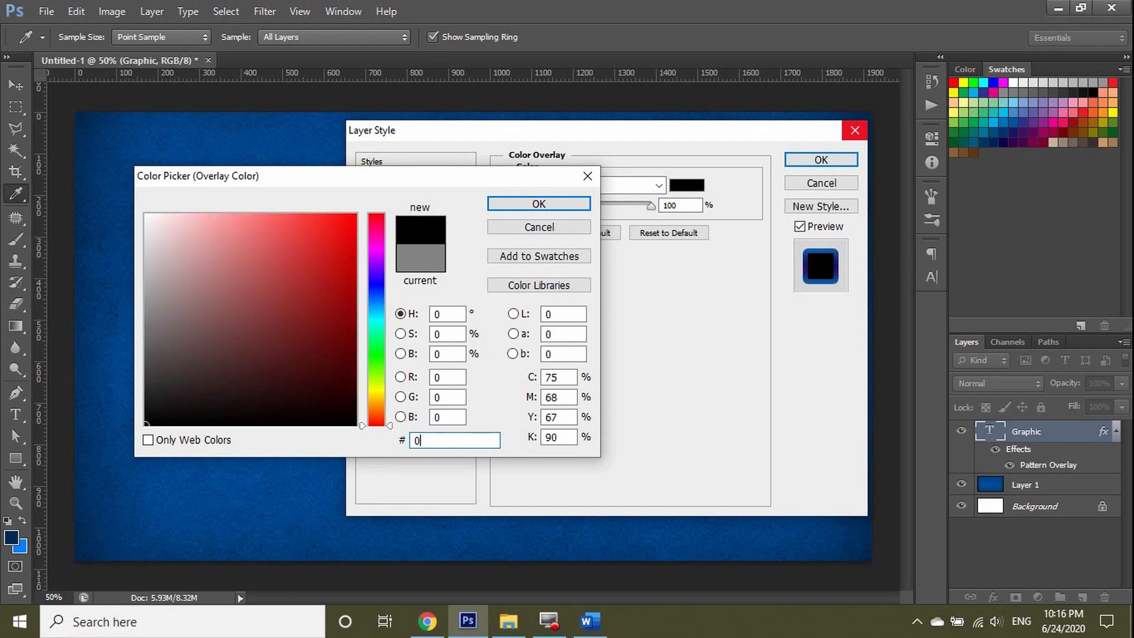
type("081ff")
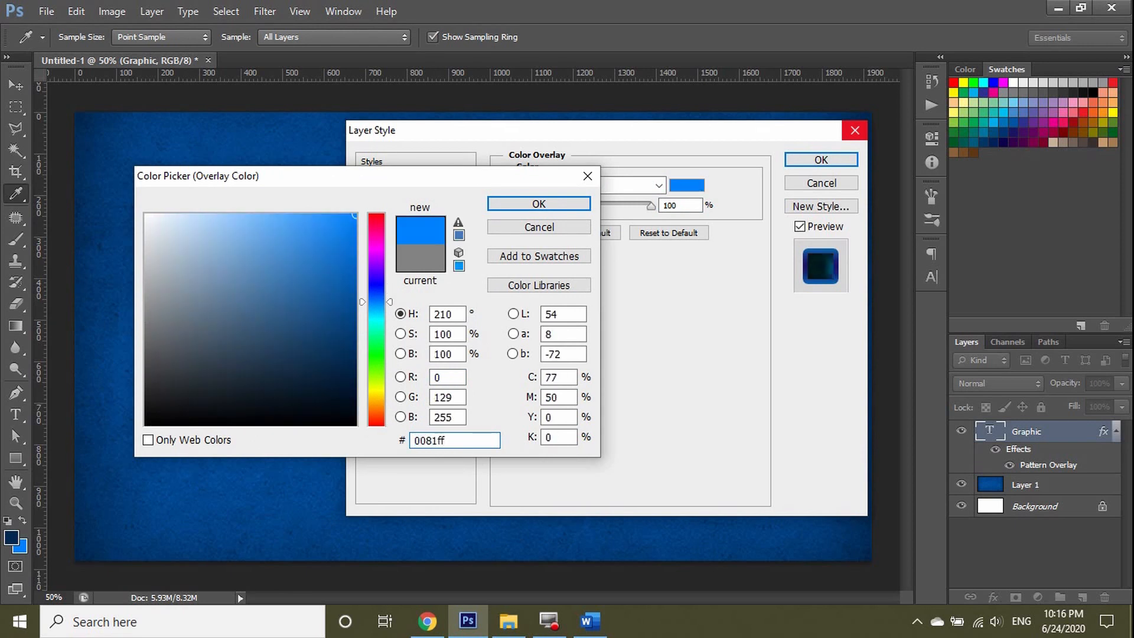
key("Return")
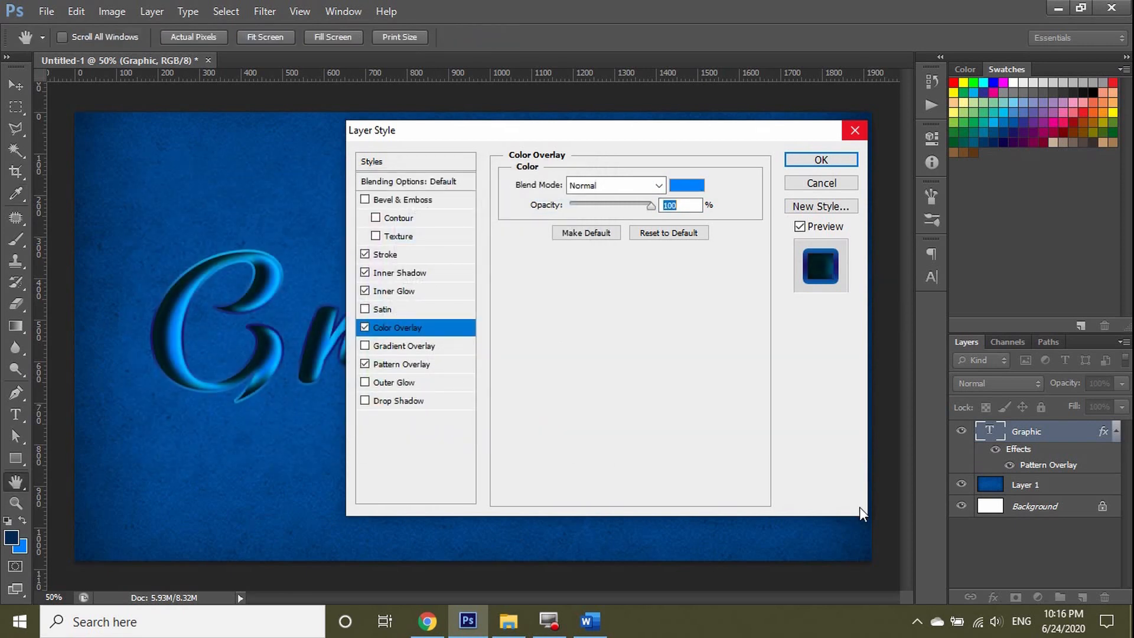
left_click(659, 186)
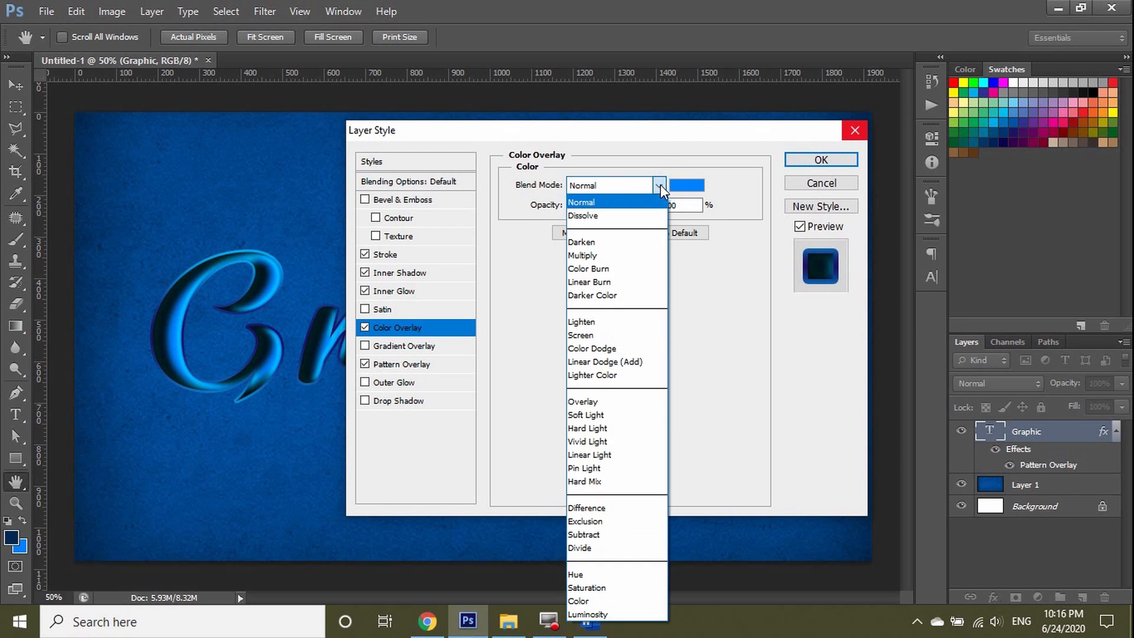
left_click(587, 601)
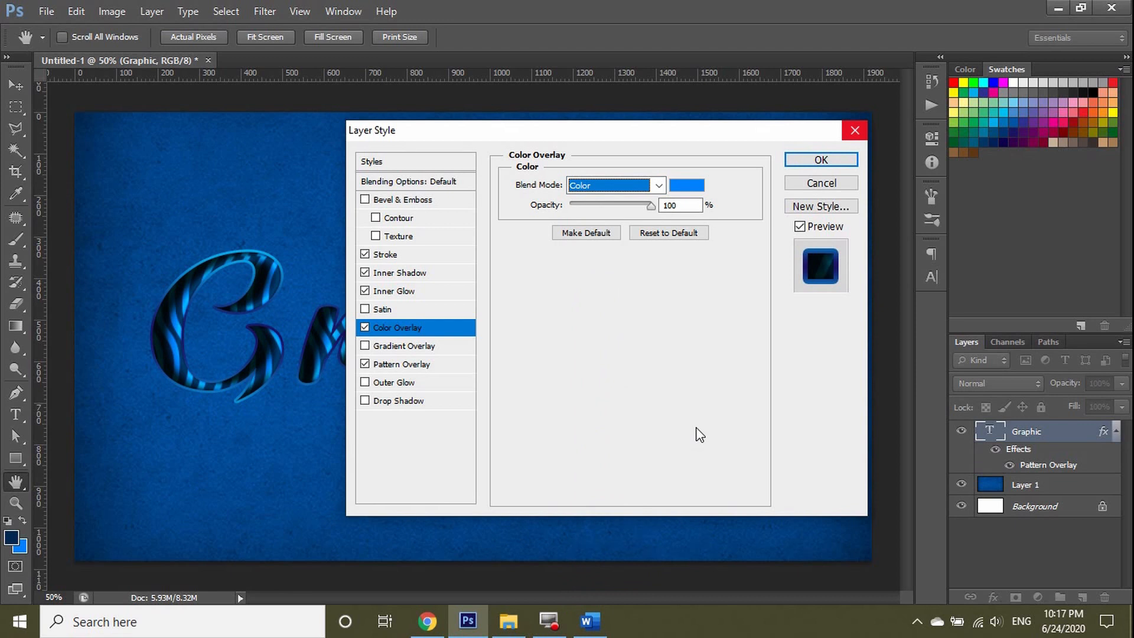
- Add a reversed black-to-white Gradient Overlay to the text with the Overlay blend mode and 150% scale
left_click(390, 345)
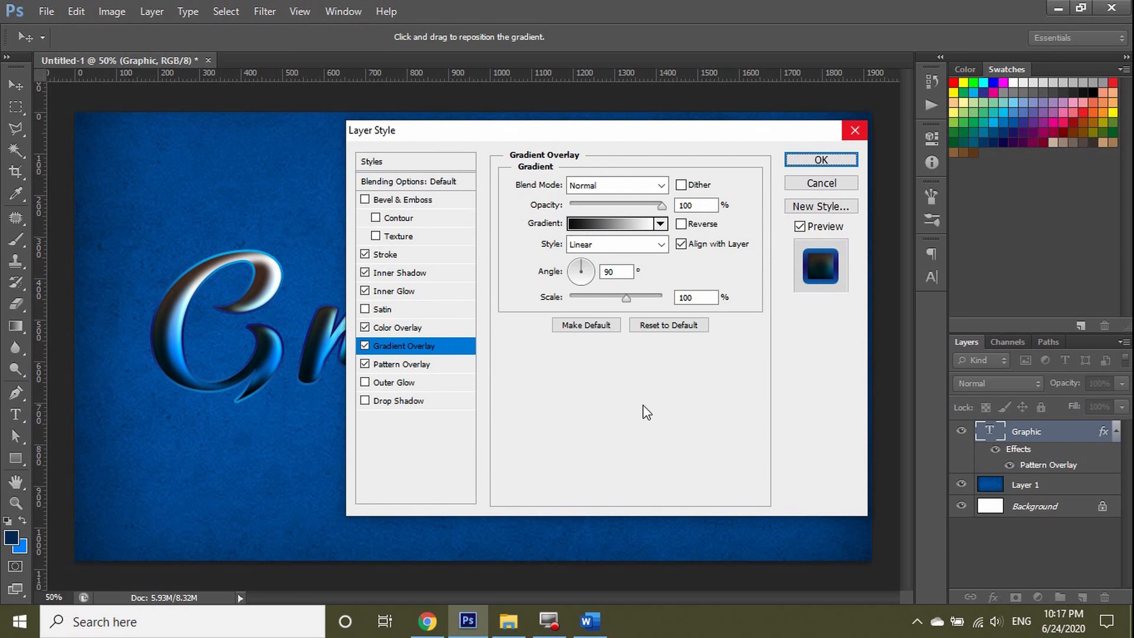
left_click(681, 224)
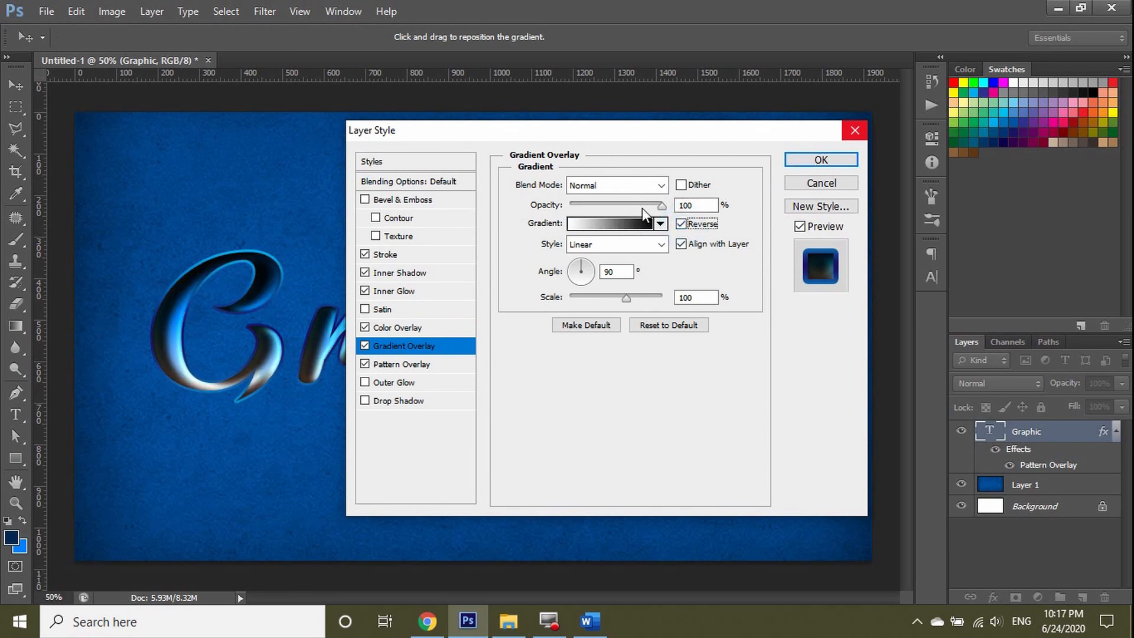
left_click(660, 186)
left_click(617, 402)
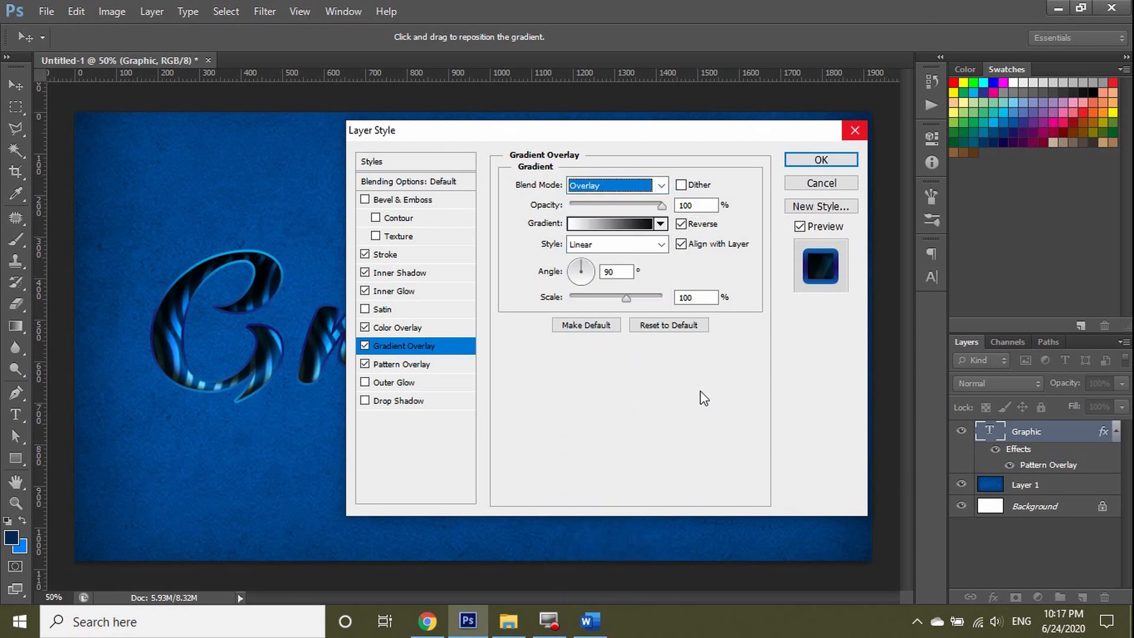
double_click(688, 298)
type("150")
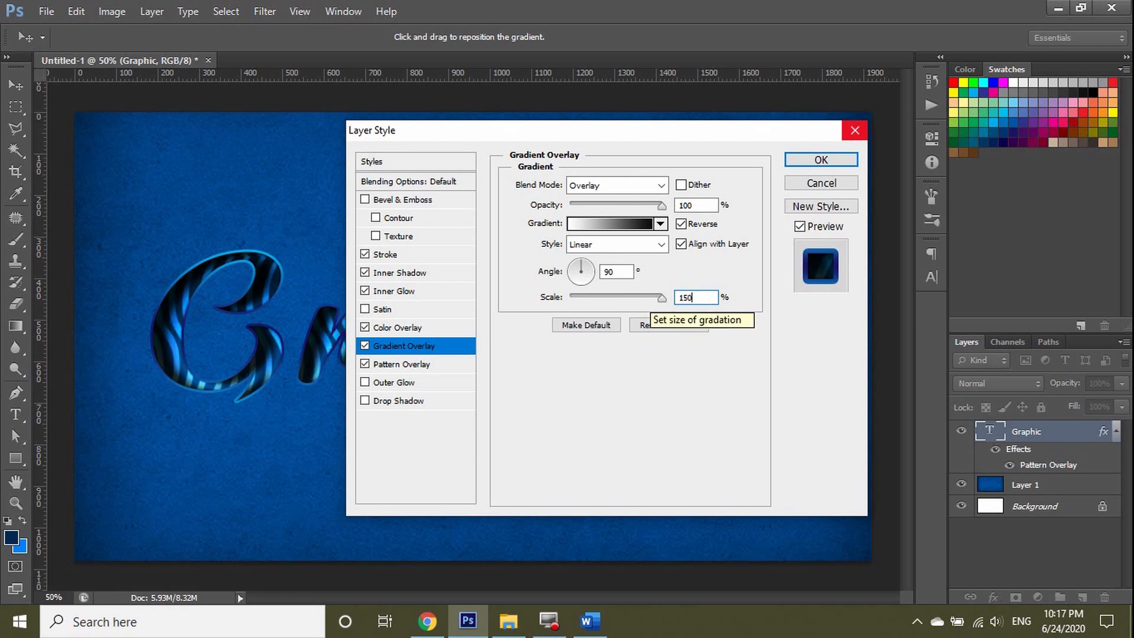
- Add an Outer Glow effect to the text with the Normal blend mode, 100% opacity and white color #ffffff
left_click(389, 383)
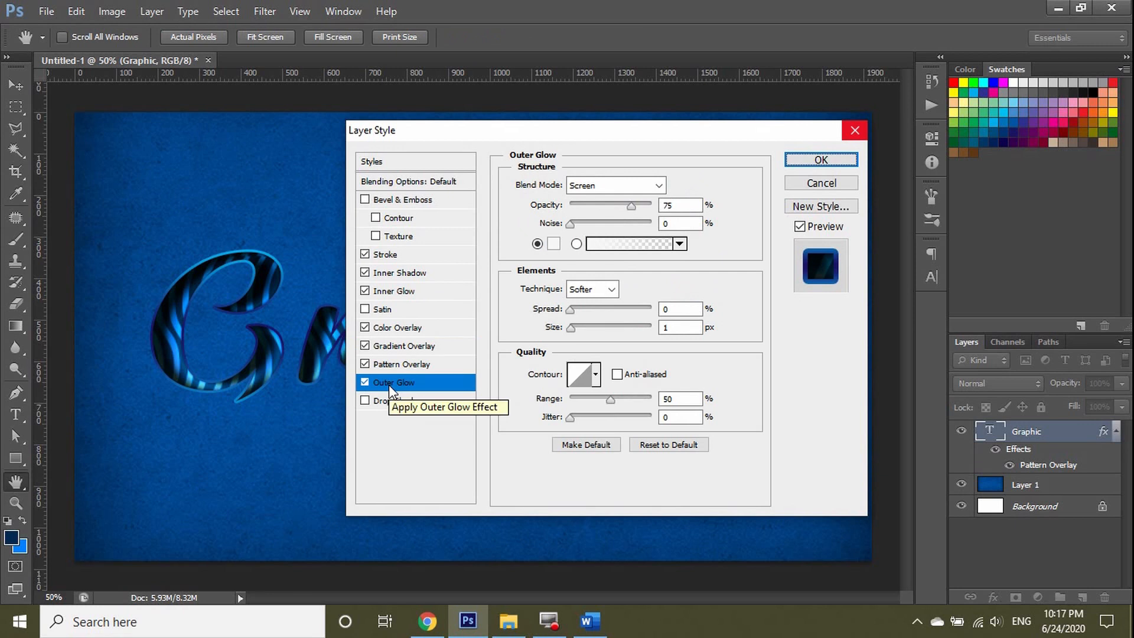
left_click(656, 185)
left_click(653, 193)
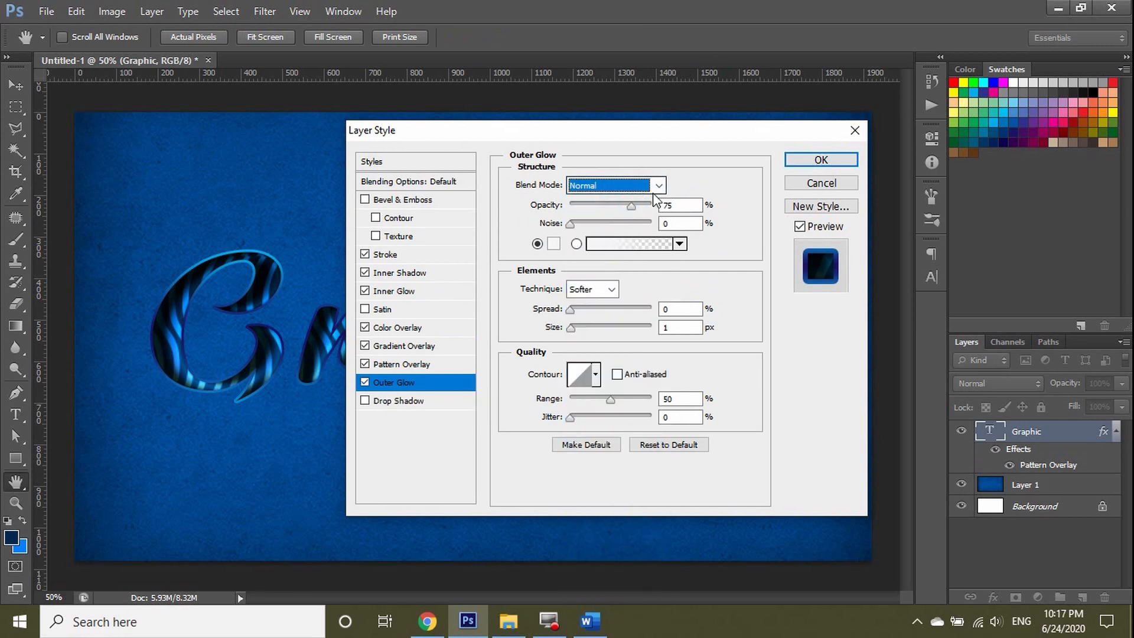
left_click_drag(631, 205, 652, 205)
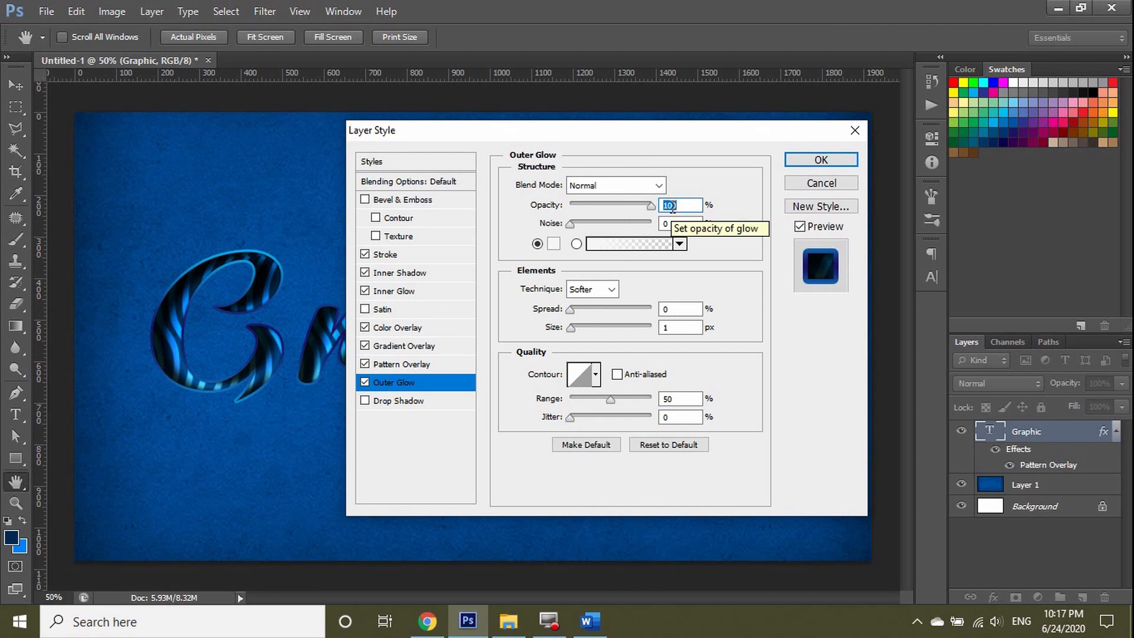
left_click(553, 244)
left_click_drag(148, 217, 132, 177)
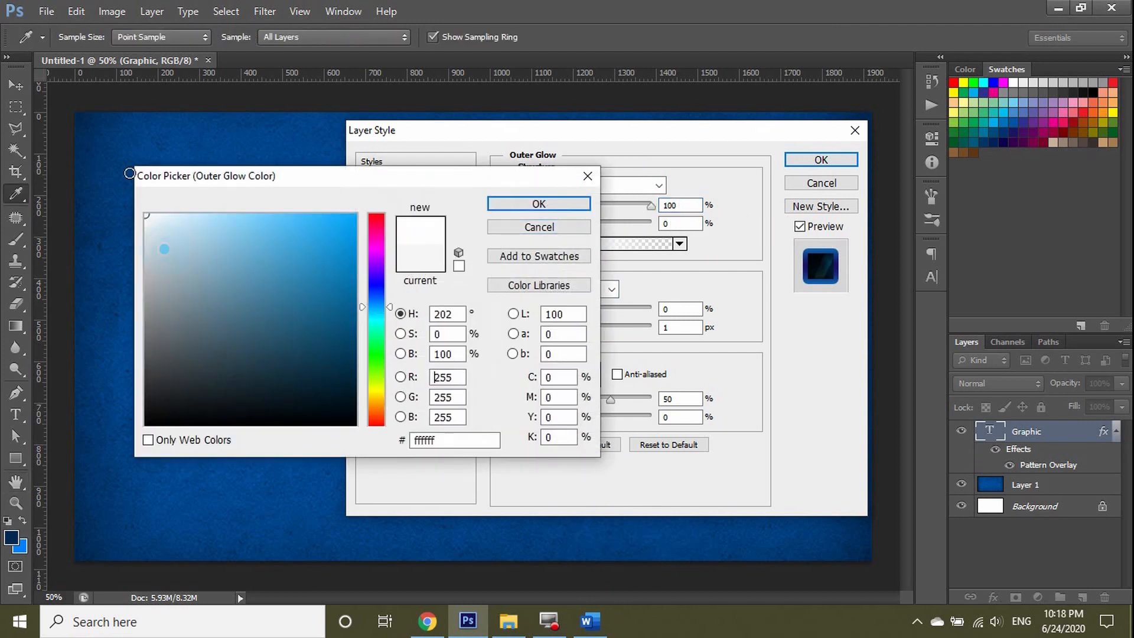
left_click(534, 204)
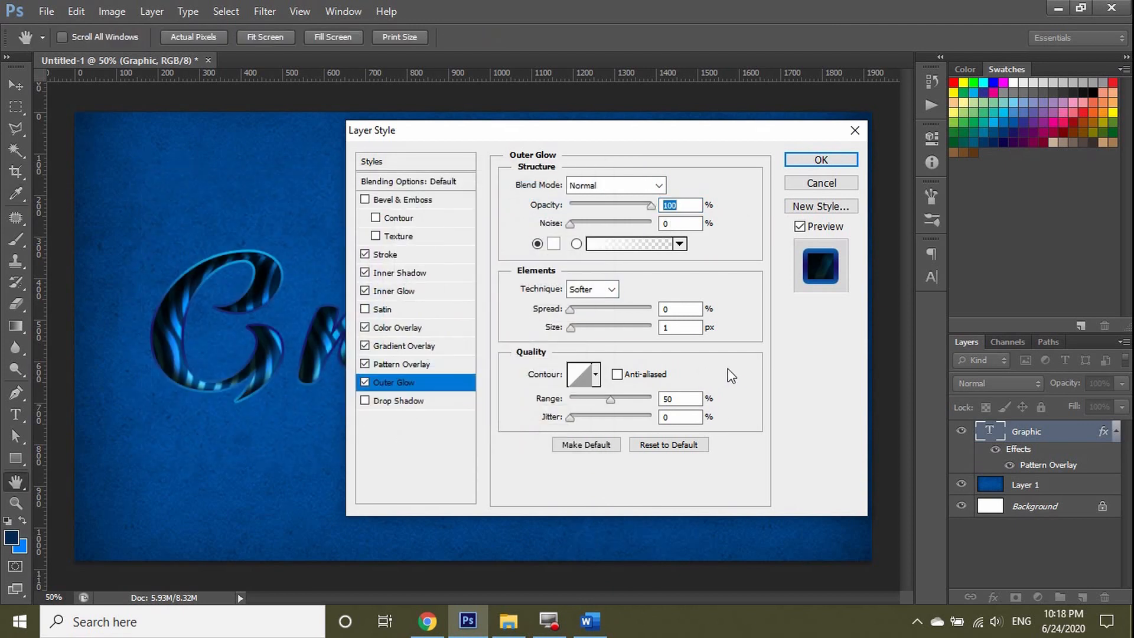
- Set the outer glow's size to 16 px and its range to 4%
left_click_drag(683, 327, 653, 329)
type("16")
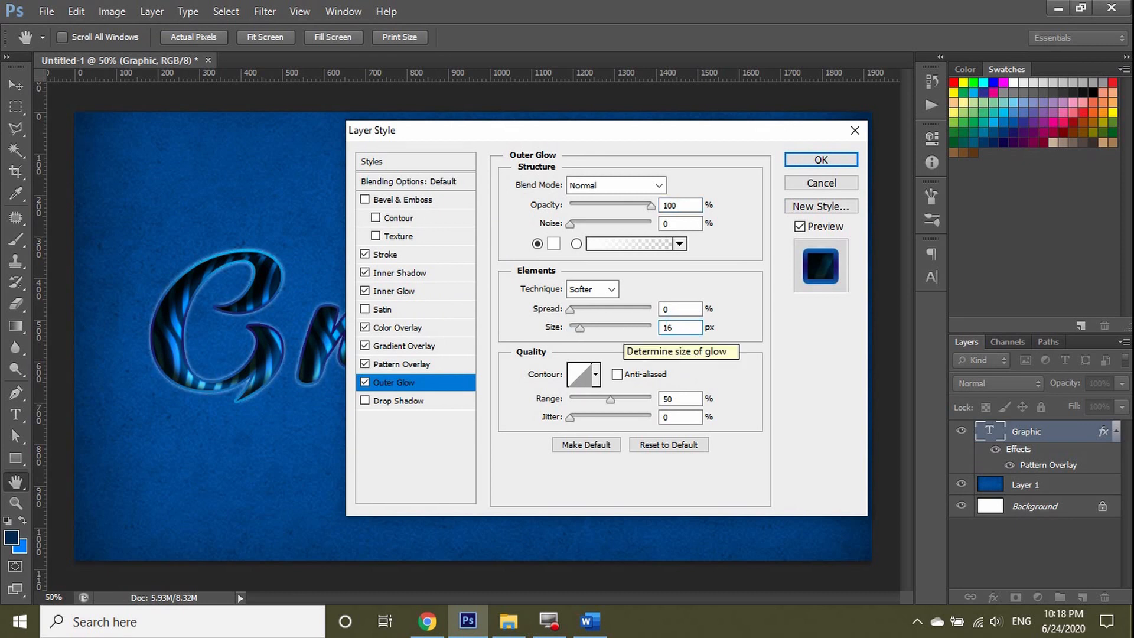
key("Tab")
type("4")
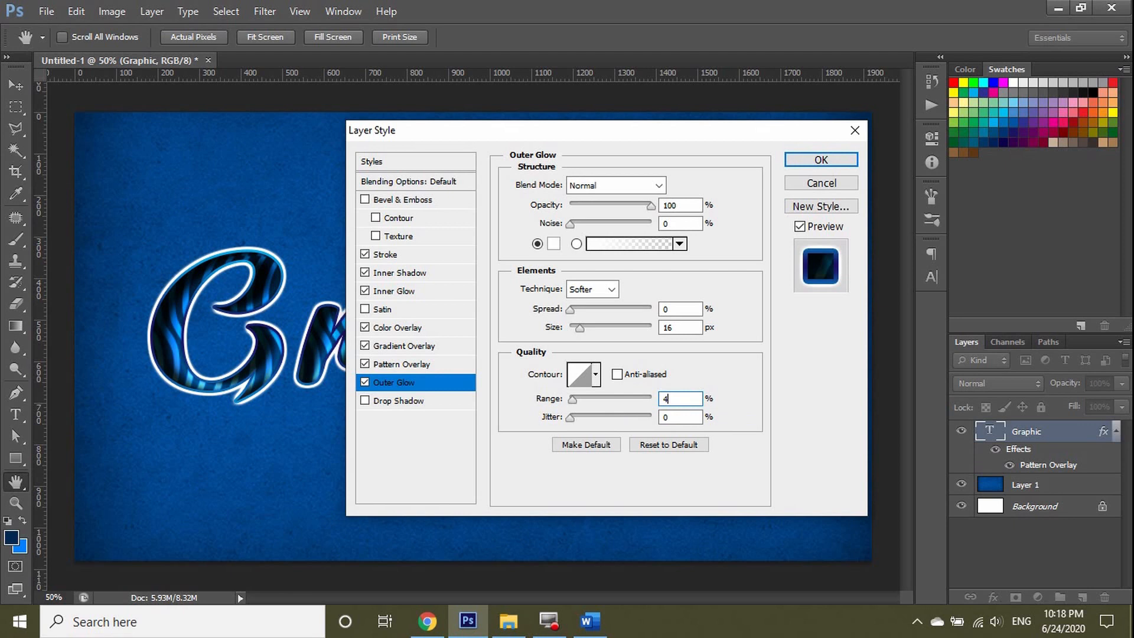
- Add a Drop Shadow effect to the text with the Normal blend mode, 83% opacity and a -90° angle
left_click(403, 401)
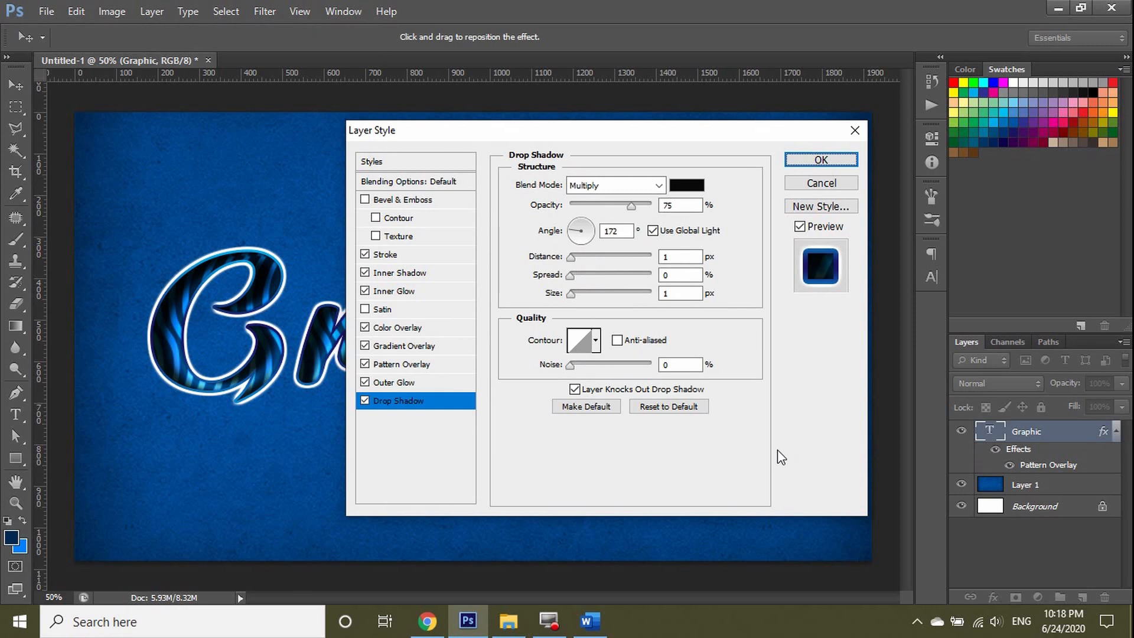
left_click(614, 185)
left_click(590, 203)
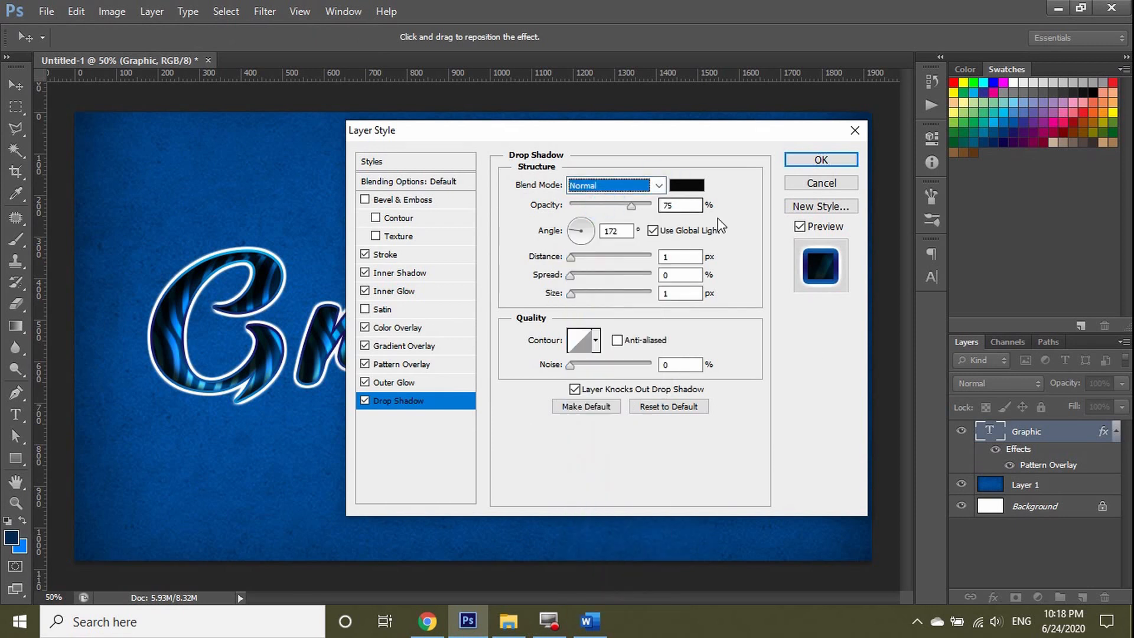
left_click(680, 205)
type("83")
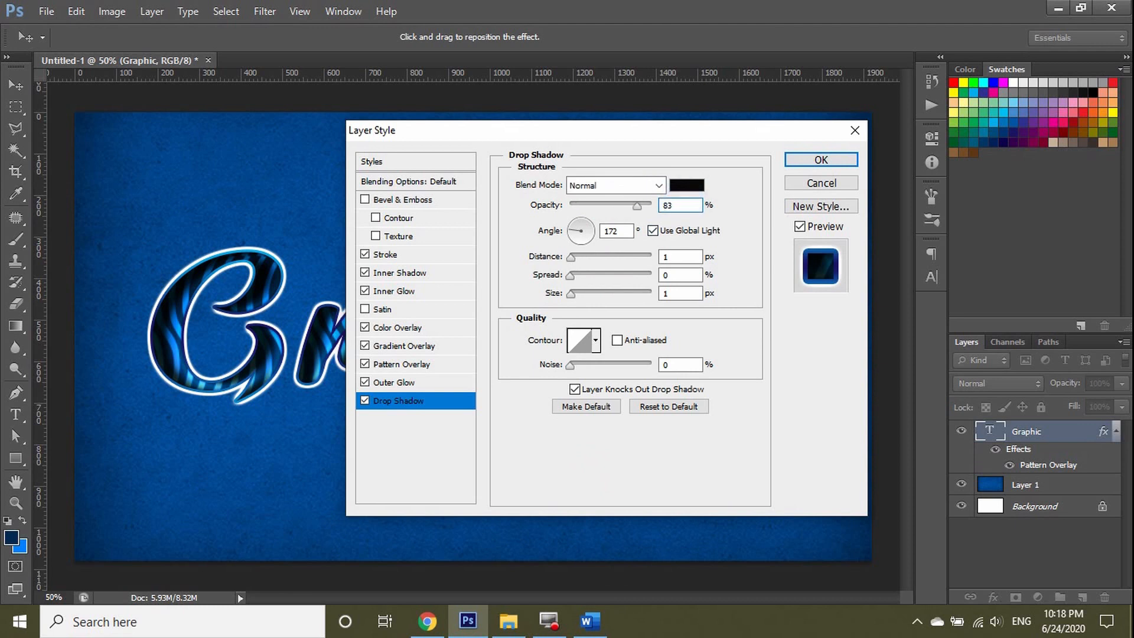
double_click(615, 230)
type("-90")
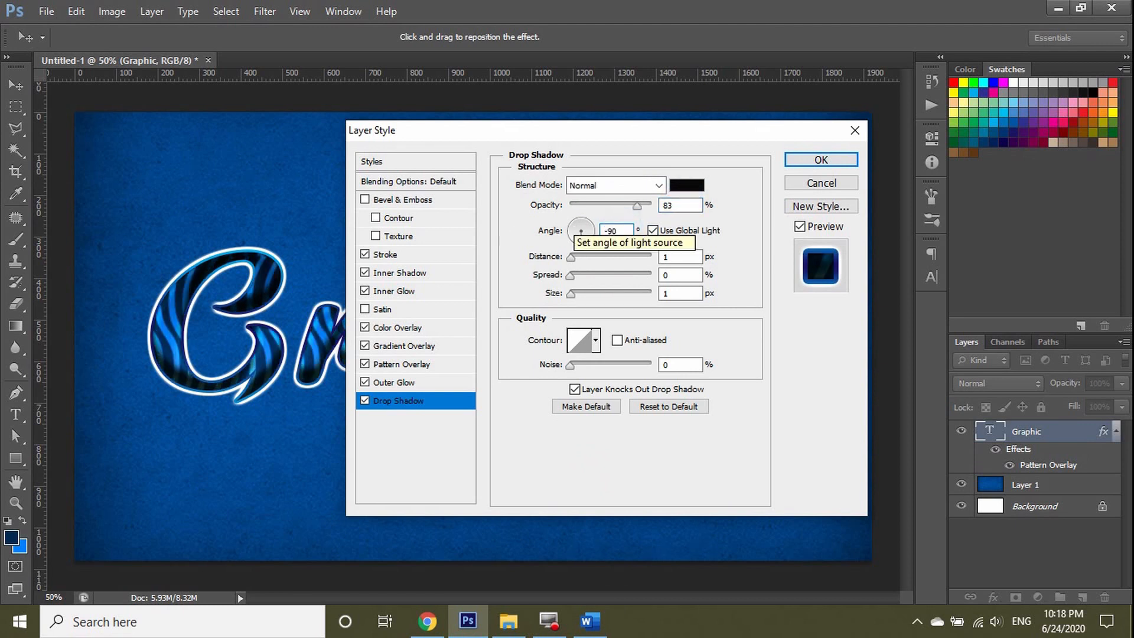
key("Return")
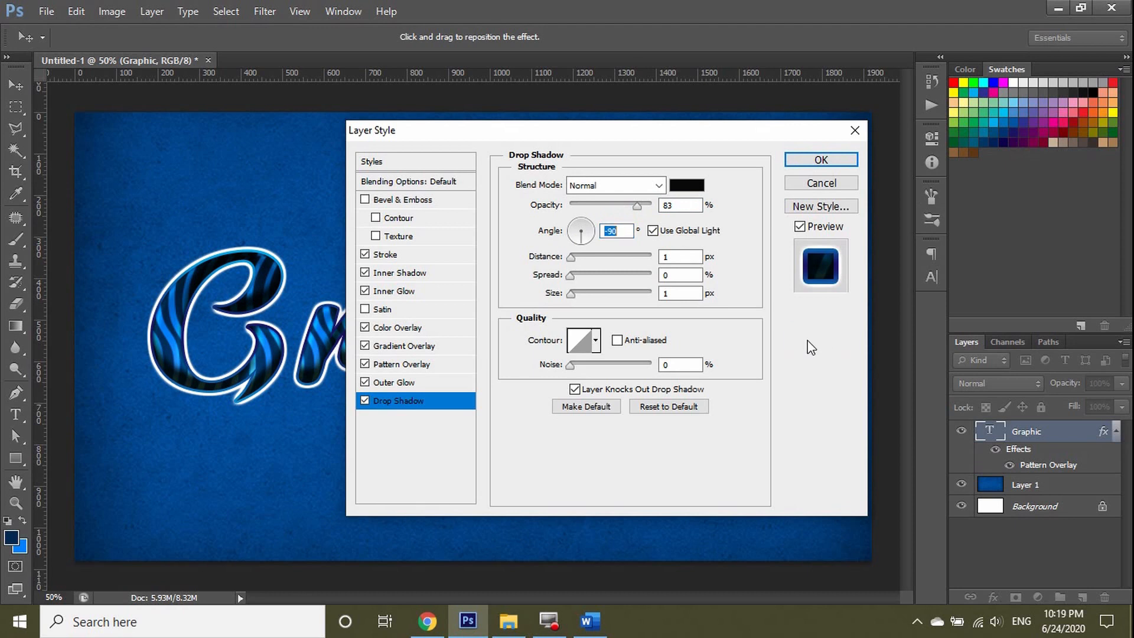
- Set the drop shadow's distance to 15 px, spread to 26% and size to 18 px
double_click(680, 256)
type("15")
key("Tab")
type("26")
key("Tab")
type("18")
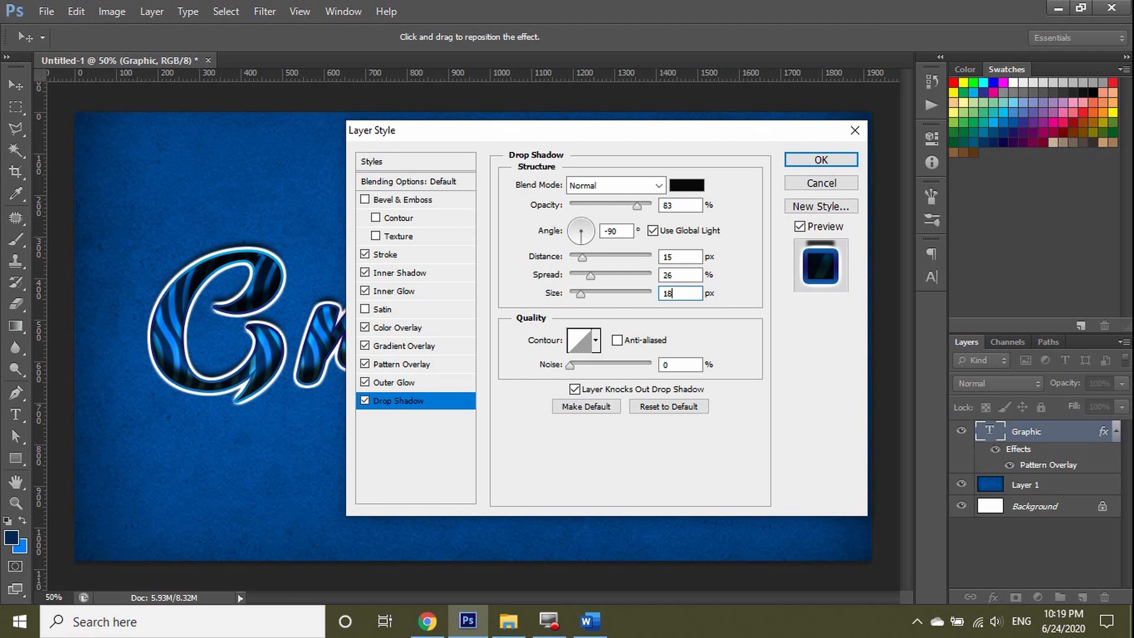
- Add a Bevel & Emboss effect to the text with 13% depth, 29 px size and 3 px soften
left_click(389, 199)
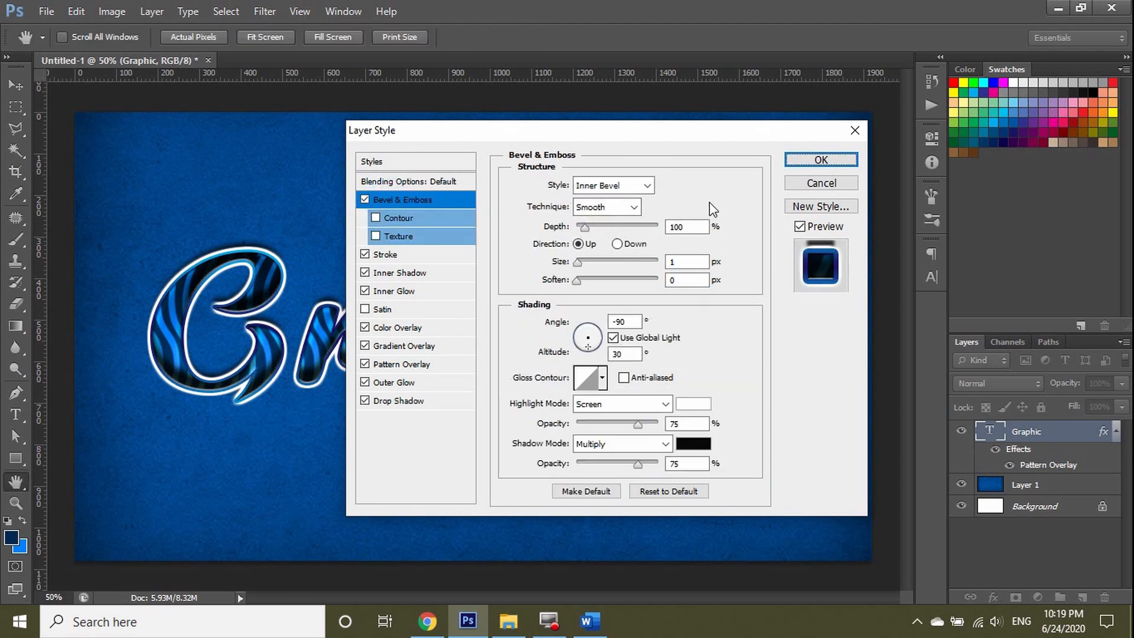
double_click(685, 226)
type("13")
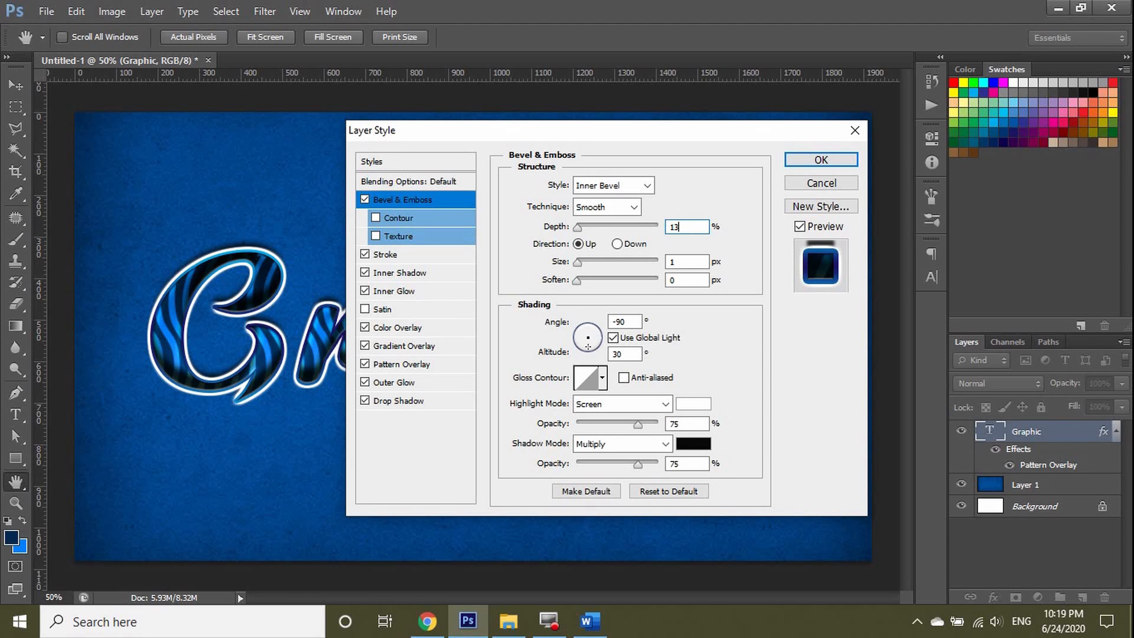
double_click(679, 262)
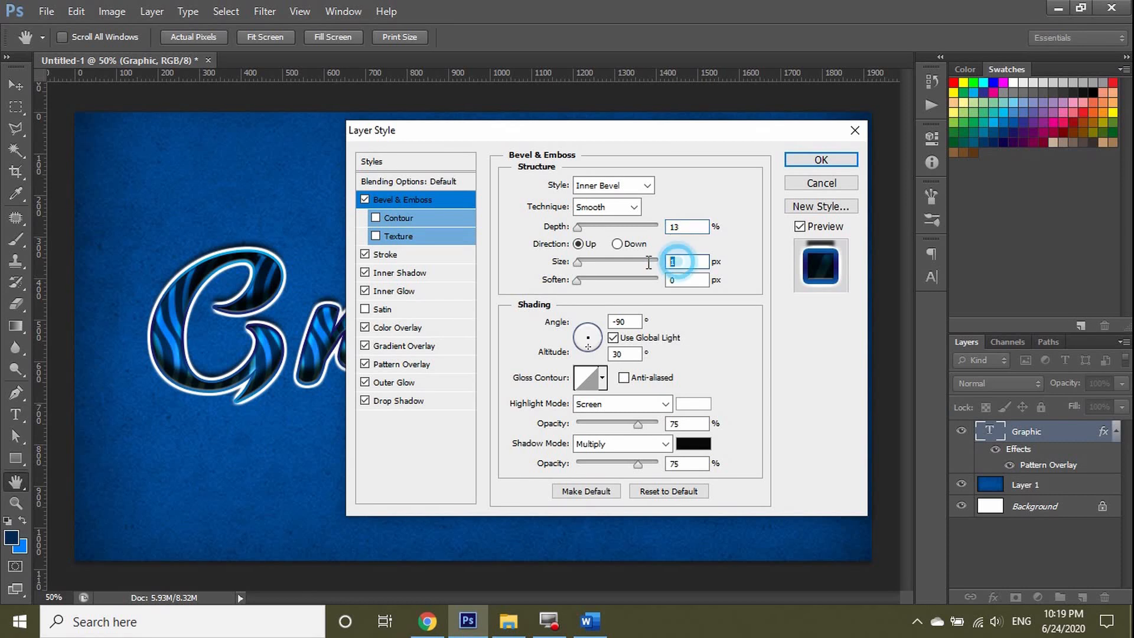
type("29")
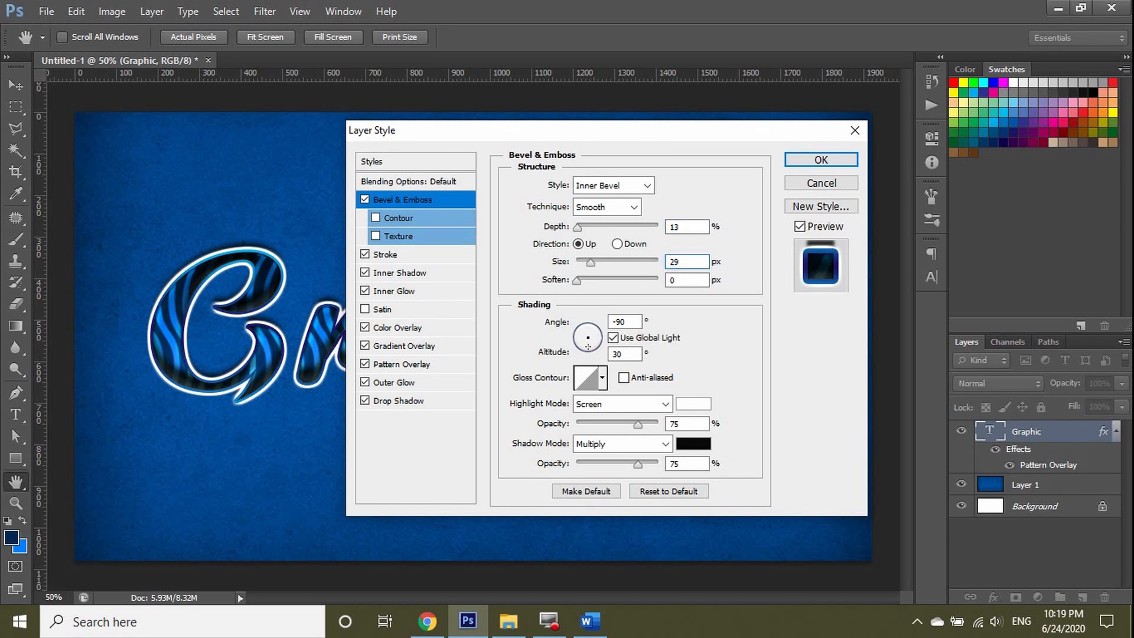
double_click(679, 280)
type("3")
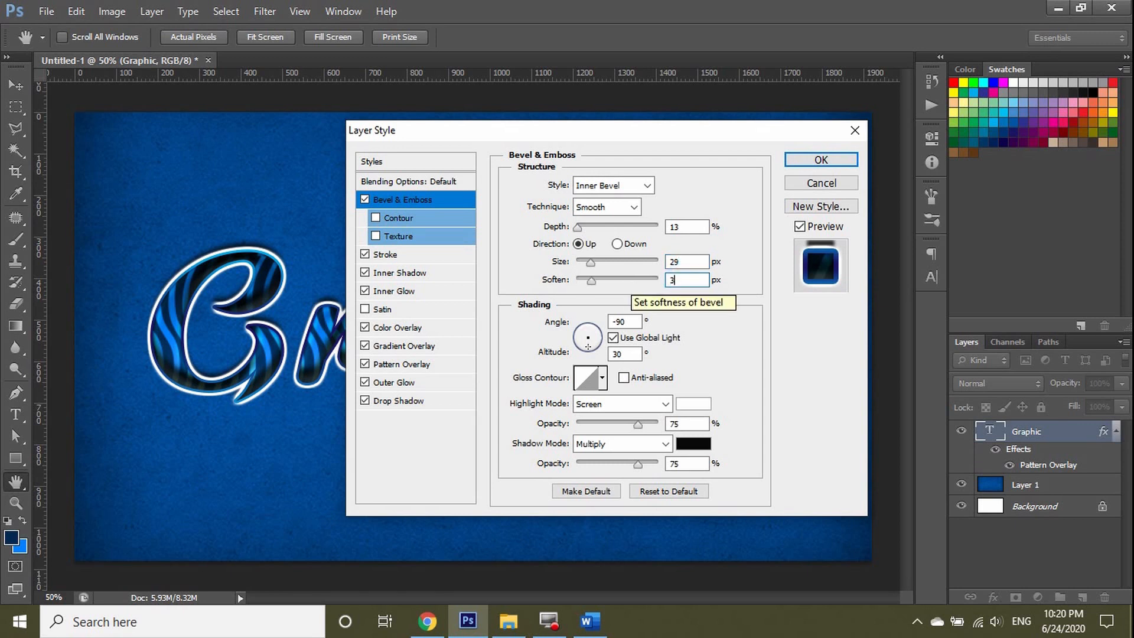
- Set the bevel's light angle to 90° and its altitude to 60°
left_click(587, 328)
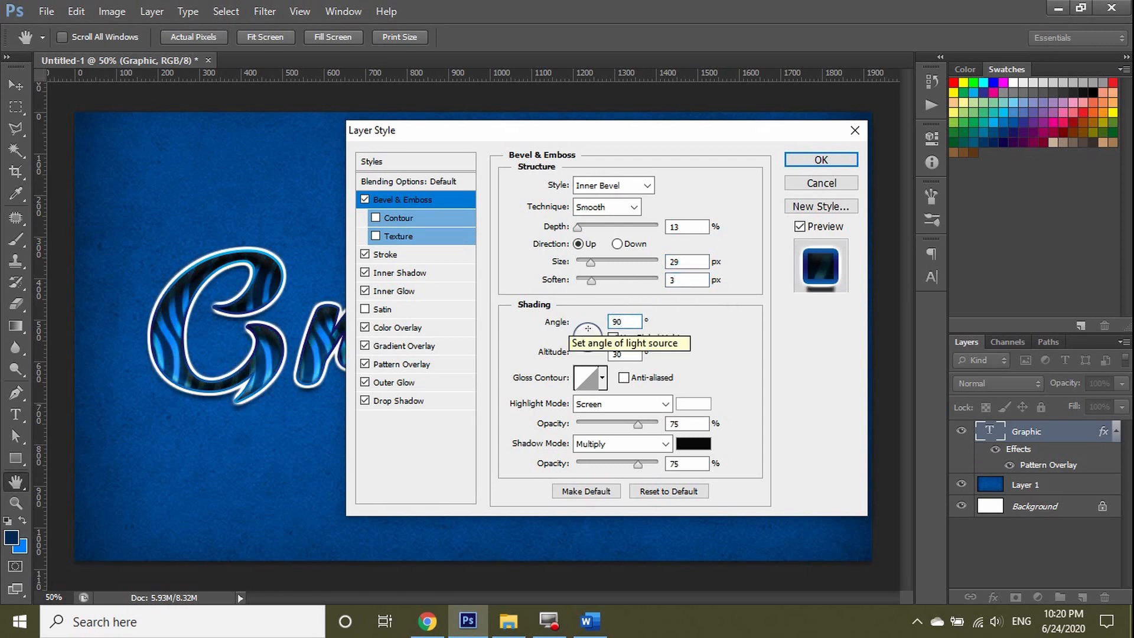
key("Tab")
type("60")
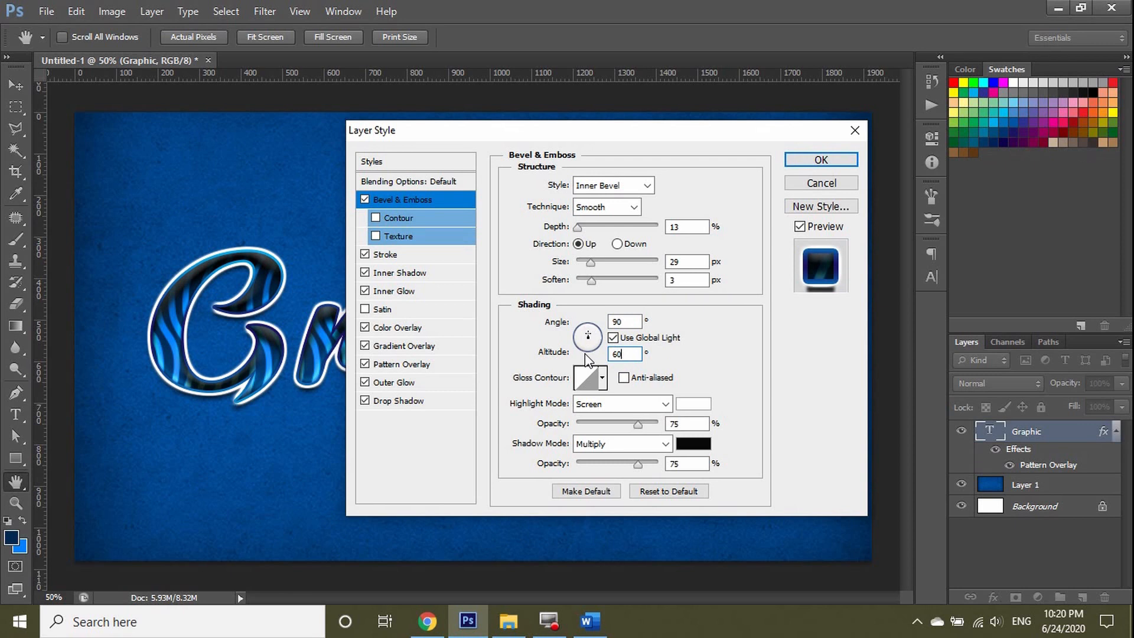
- Set the bevel's highlight mode to Linear Dodge (Add) at 100% opacity and its shadow mode to Color Dodge
left_click(662, 404)
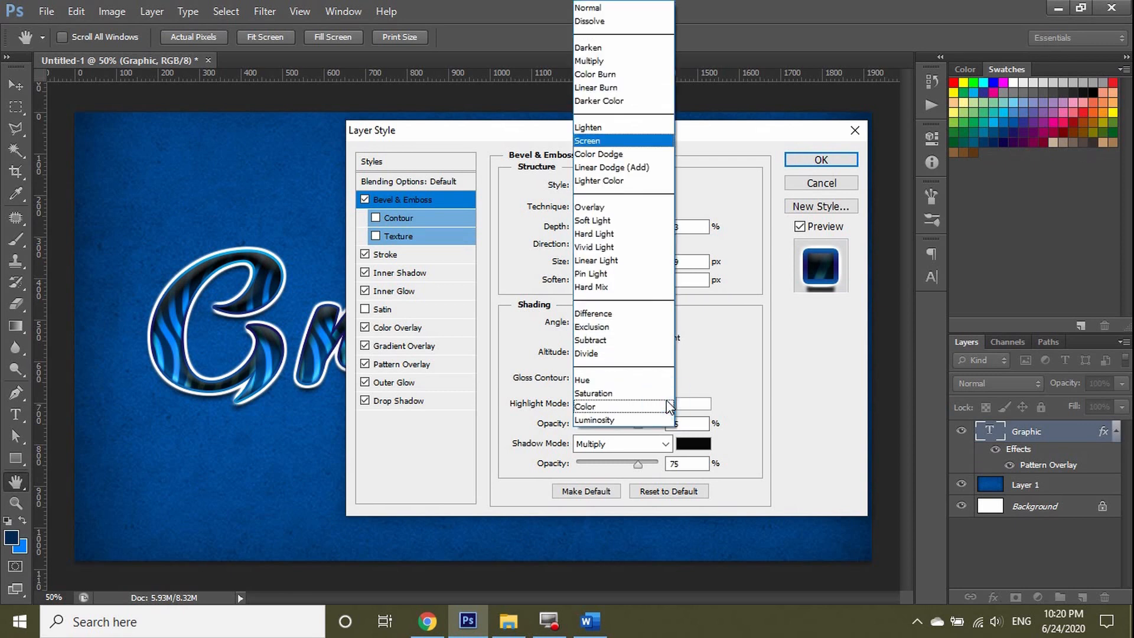
left_click(622, 168)
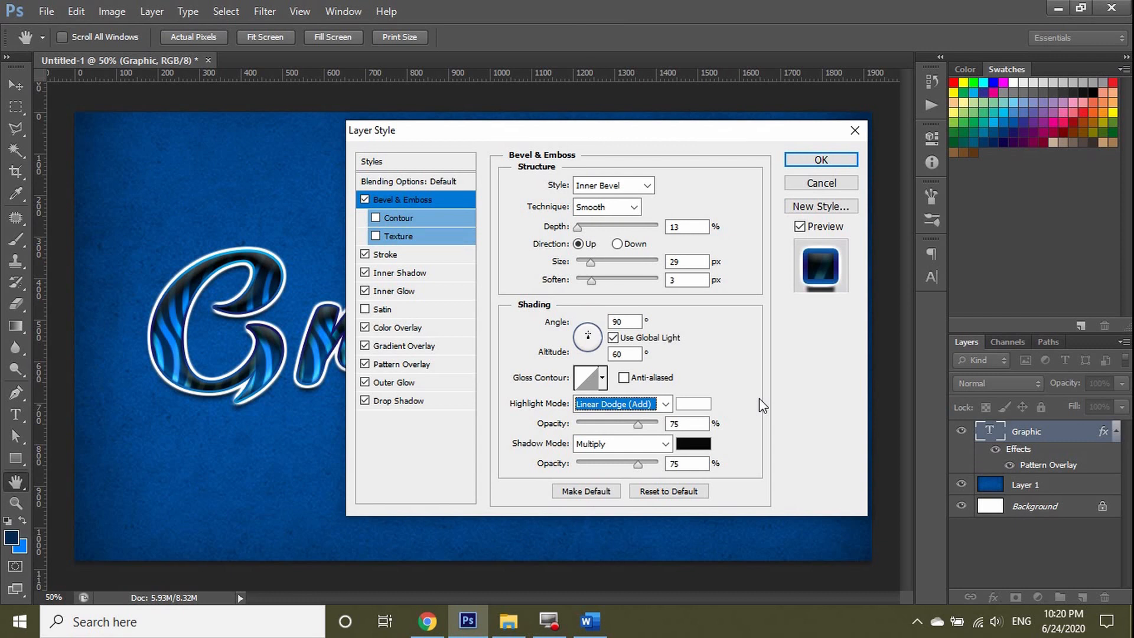
left_click_drag(638, 424, 691, 425)
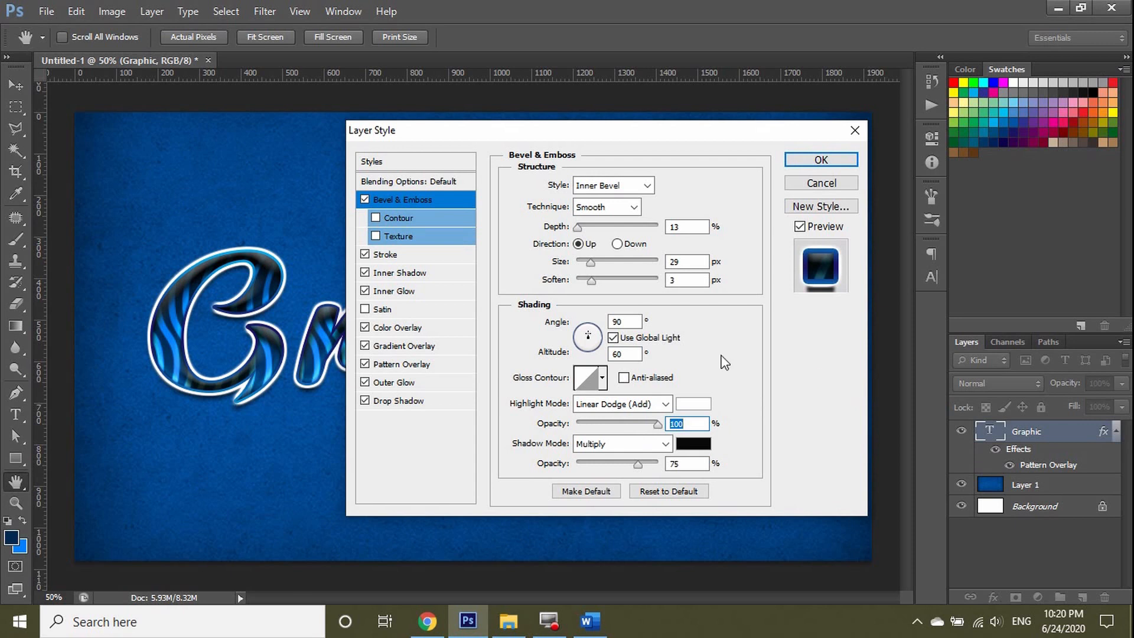
left_click(625, 443)
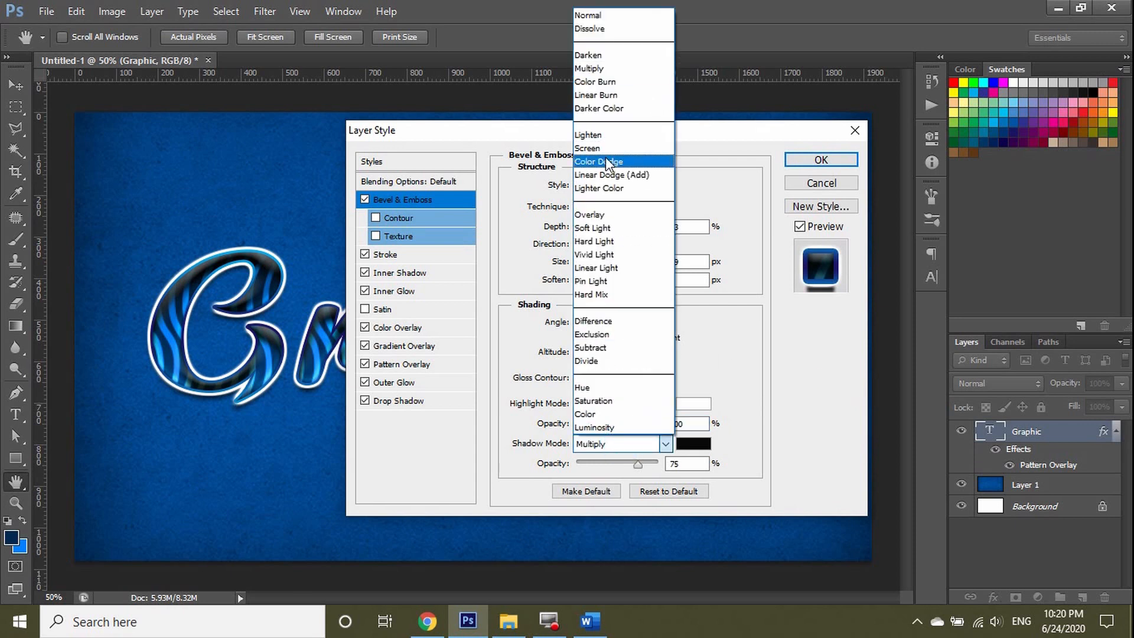
left_click(598, 161)
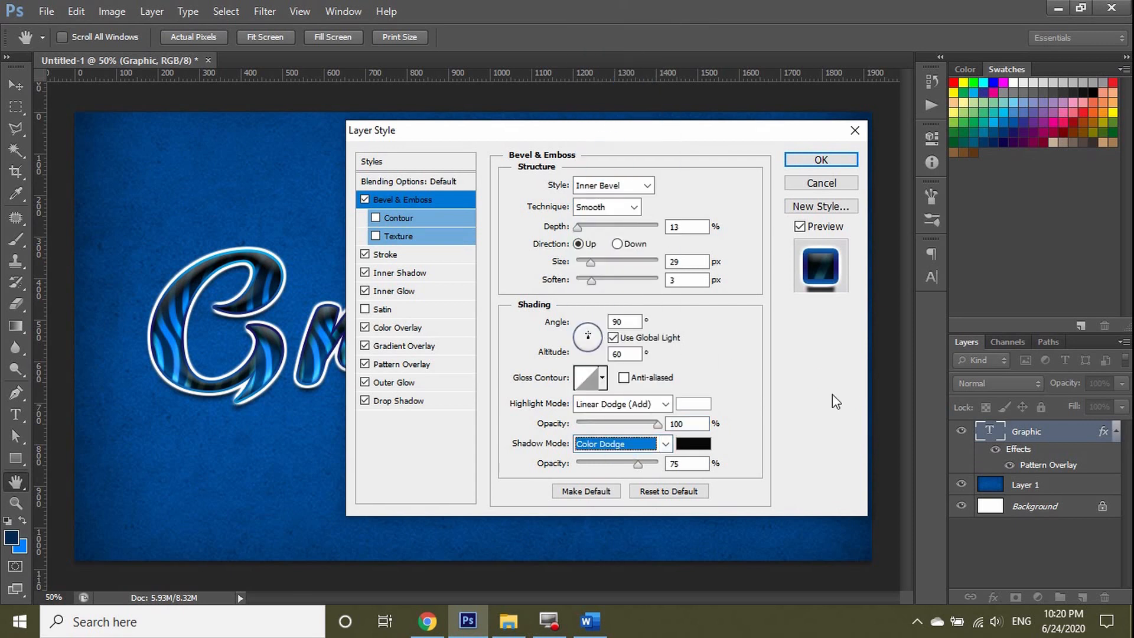
- Set the bevel's shadow colour to bright pink and its shadow opacity to 100%
left_click(693, 444)
left_click(1064, 123)
left_click(1066, 125)
left_click(1068, 135)
left_click(1051, 120)
left_click(538, 203)
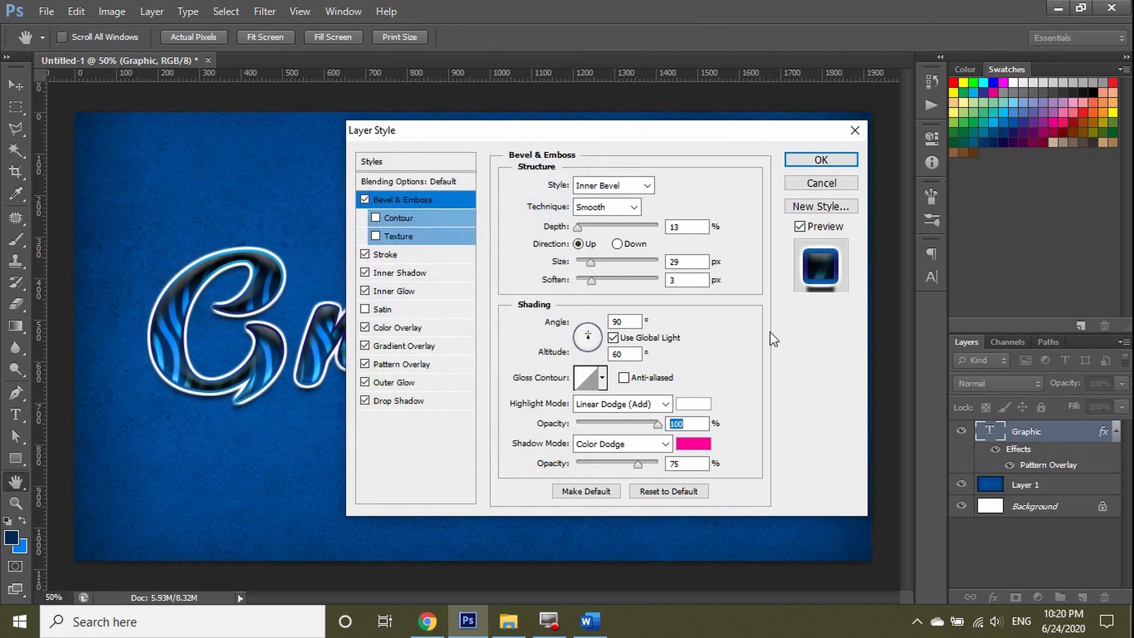
key("Tab")
type("100")
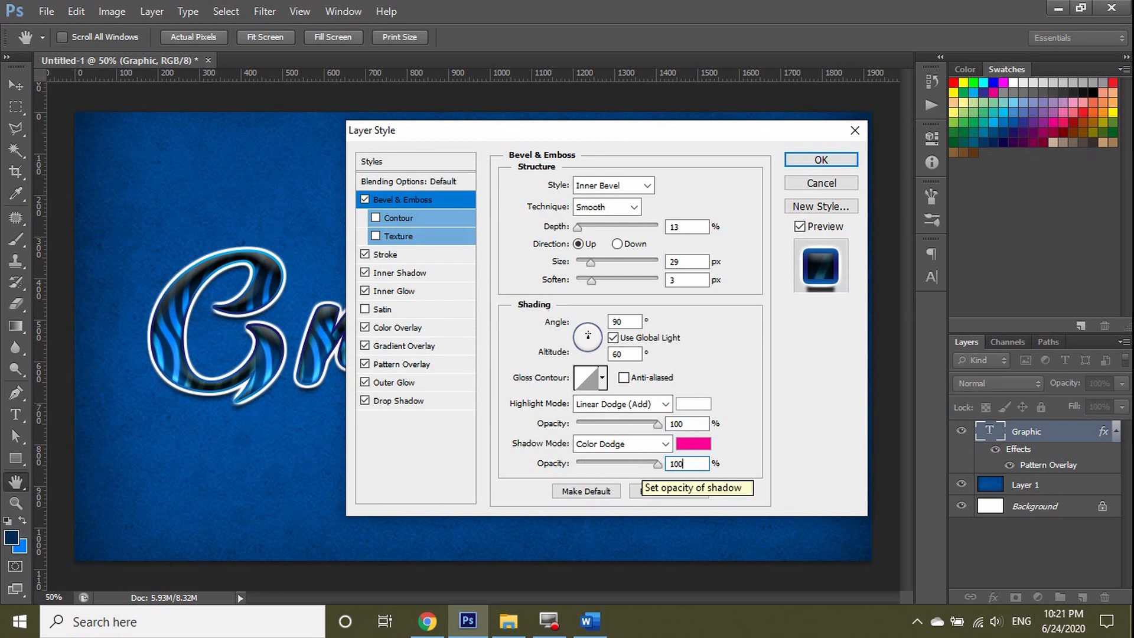
- Increase the bevel's depth to 164% while checking the effect on the lettering
left_click_drag(648, 134, 725, 142)
mouse_move(655, 237)
left_mouse_down()
mouse_move(669, 236)
mouse_move(652, 237)
mouse_move(661, 245)
left_mouse_up()
left_click_drag(726, 133, 679, 144)
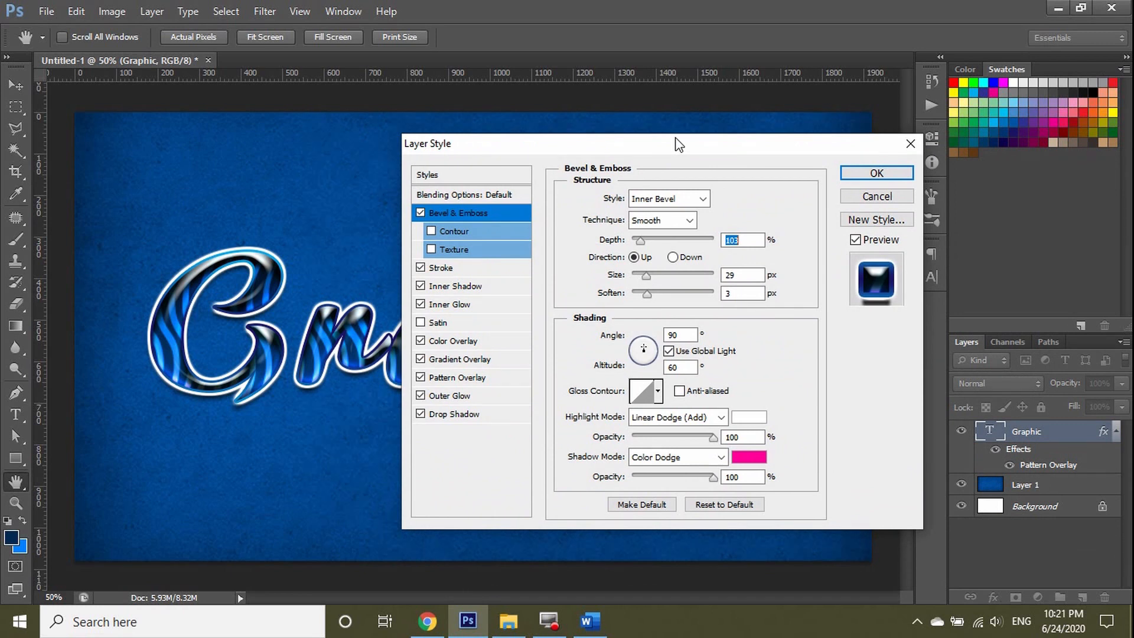
left_click_drag(643, 244, 646, 244)
left_click_drag(691, 152, 858, 148)
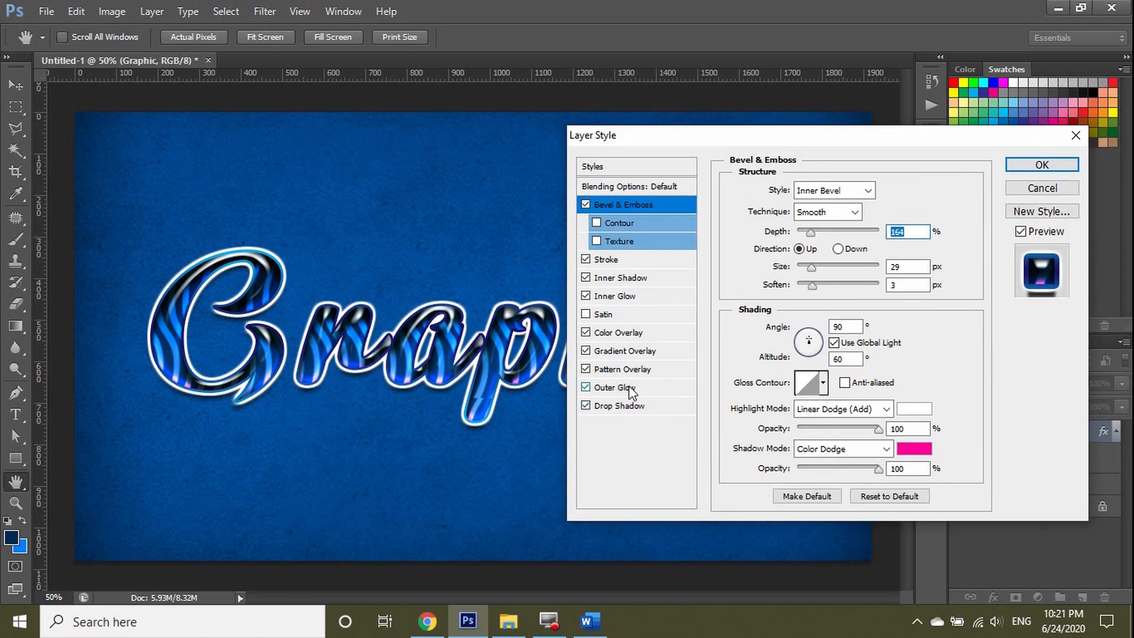
- Set the Pattern Overlay's scale to 71%
left_click(625, 370)
left_click_drag(818, 284, 820, 284)
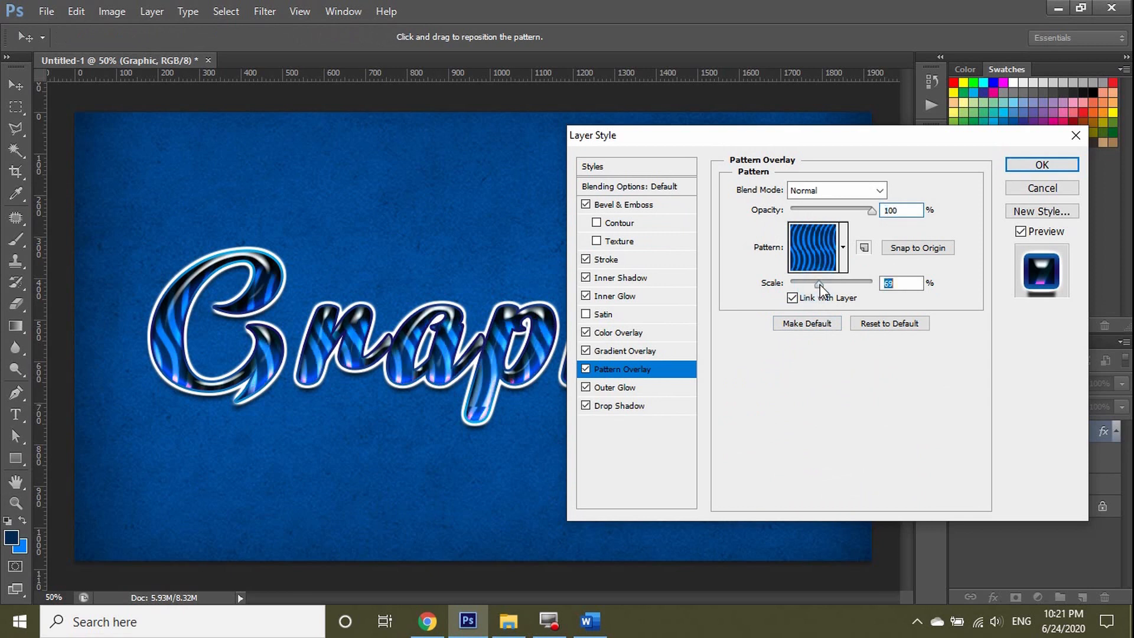
left_click_drag(838, 135, 719, 139)
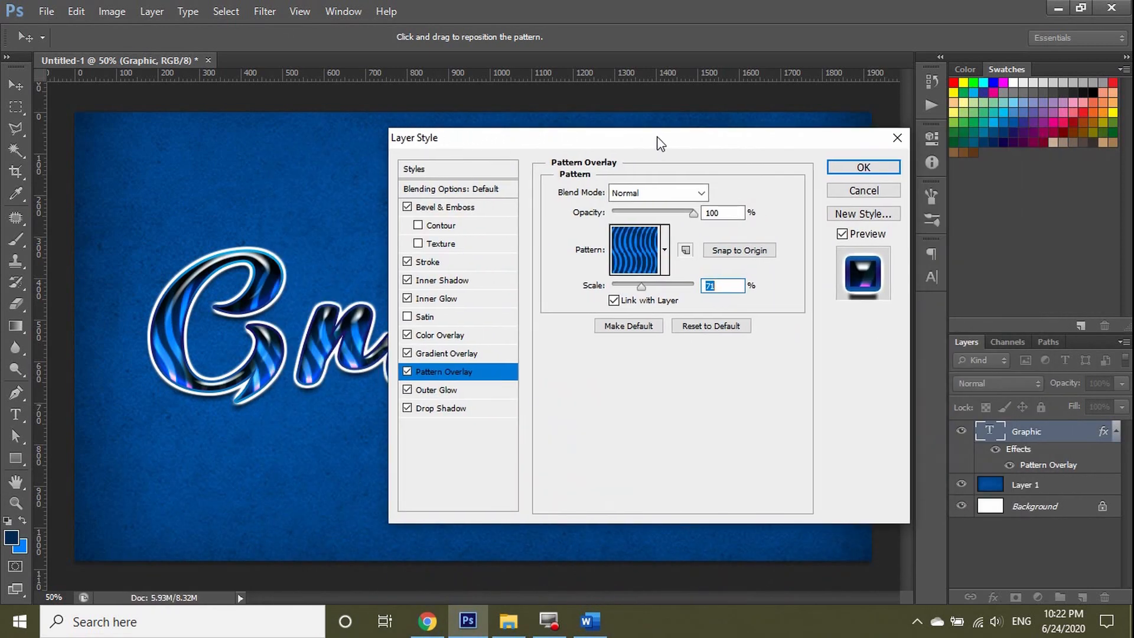
- Change the bevel's shadow colour to blue #009aff and apply the layer styles to the text
left_click(445, 207)
left_click(732, 452)
left_click_drag(381, 319, 378, 306)
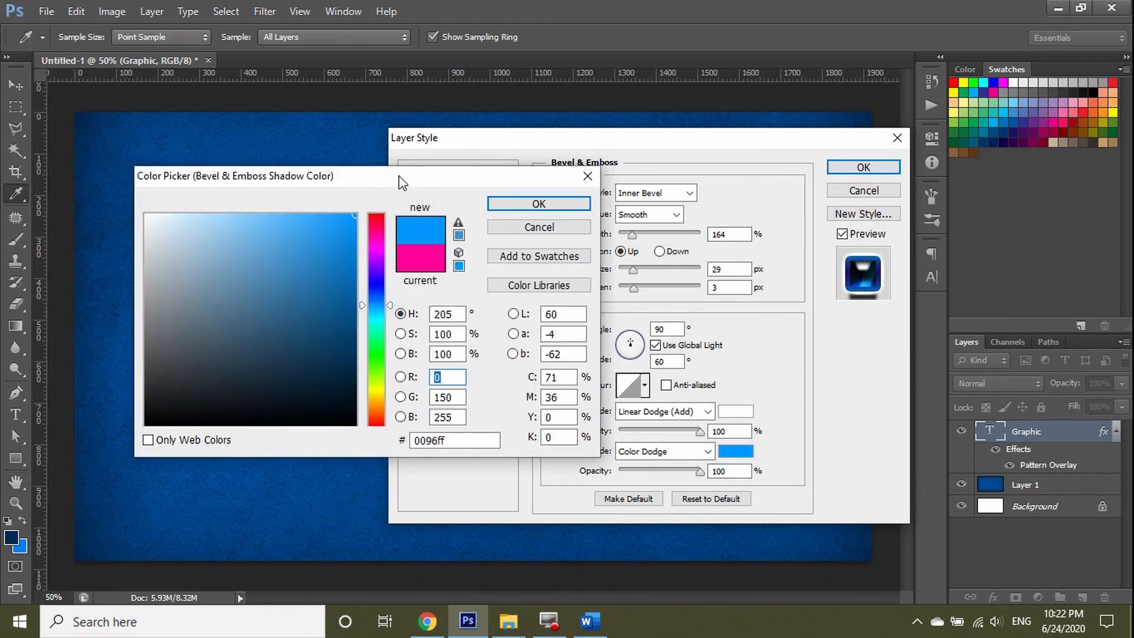
left_click_drag(402, 182, 713, 186)
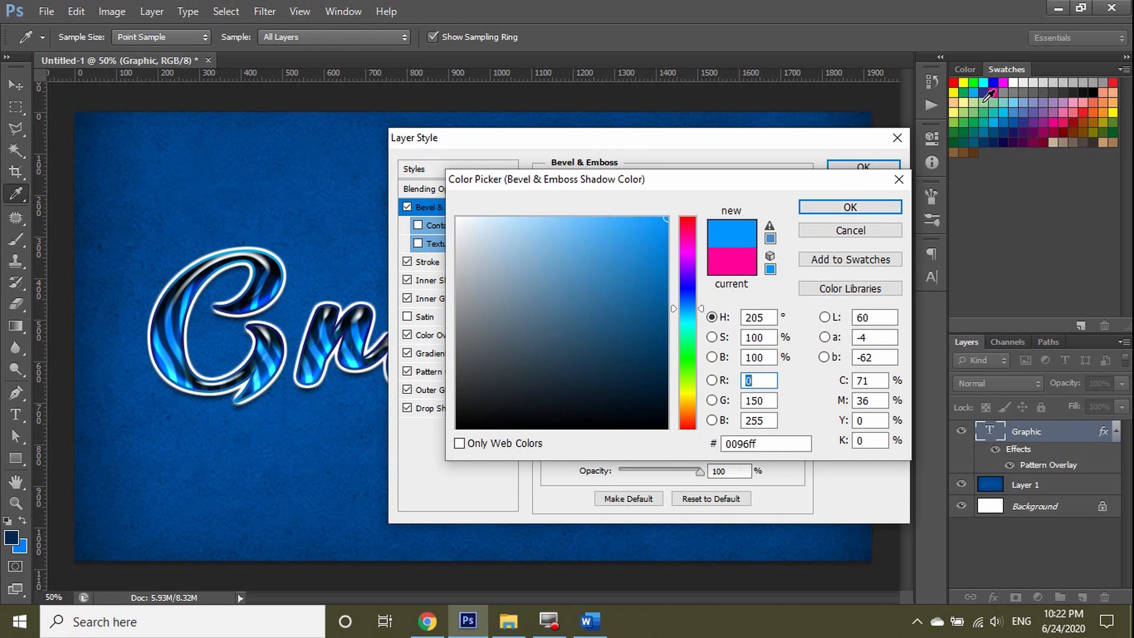
left_click(1004, 116)
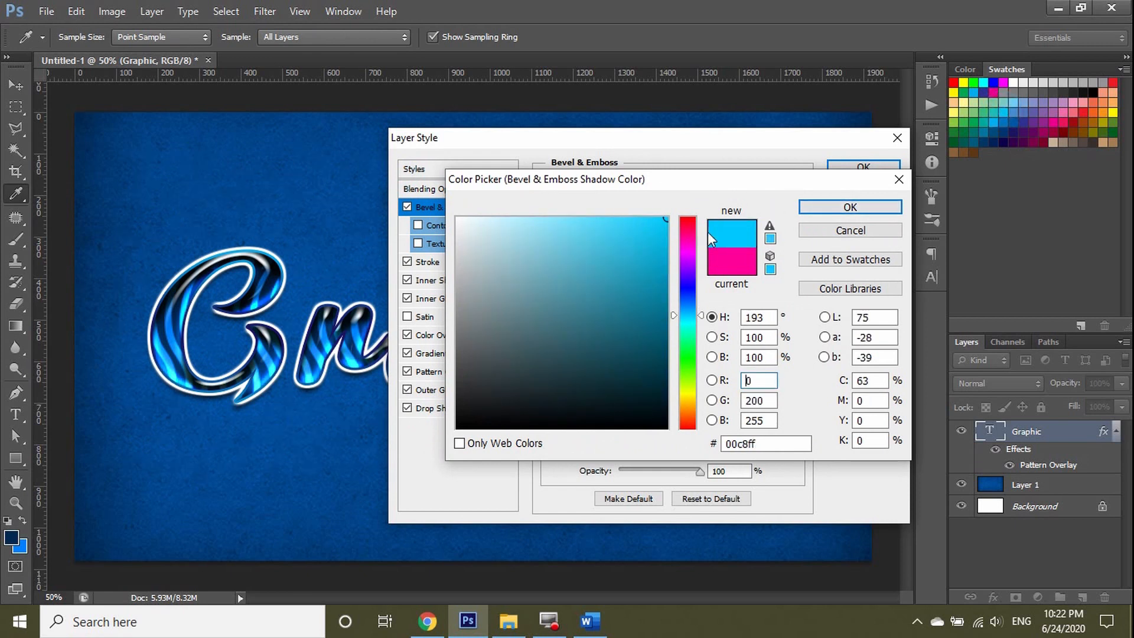
left_click(1004, 121)
left_click(666, 218)
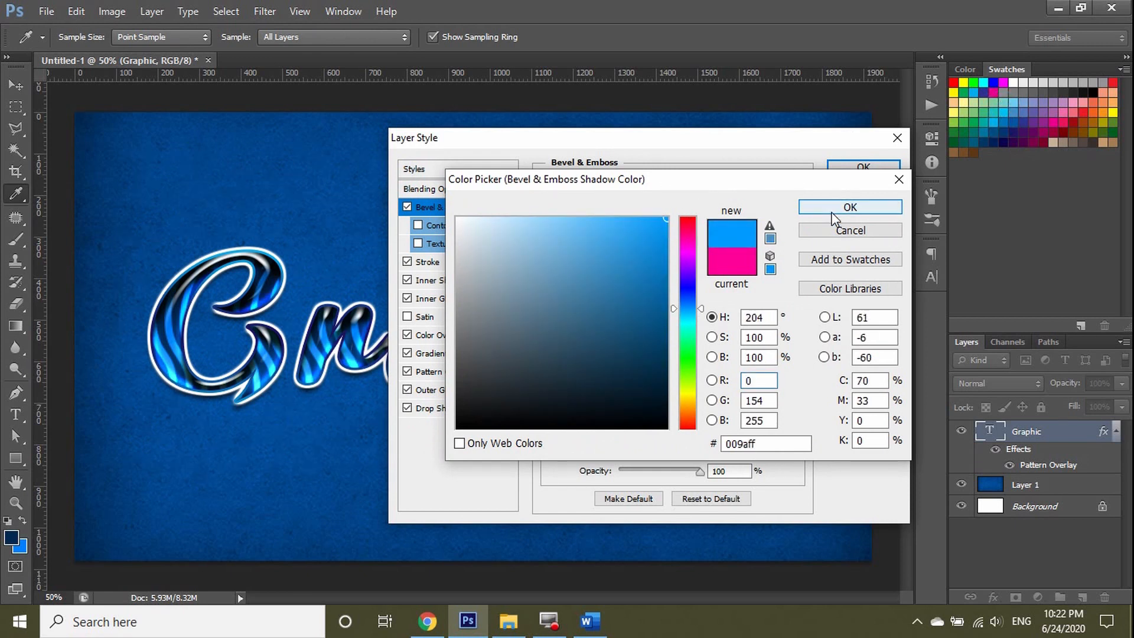
left_click(850, 207)
left_click_drag(691, 148, 652, 155)
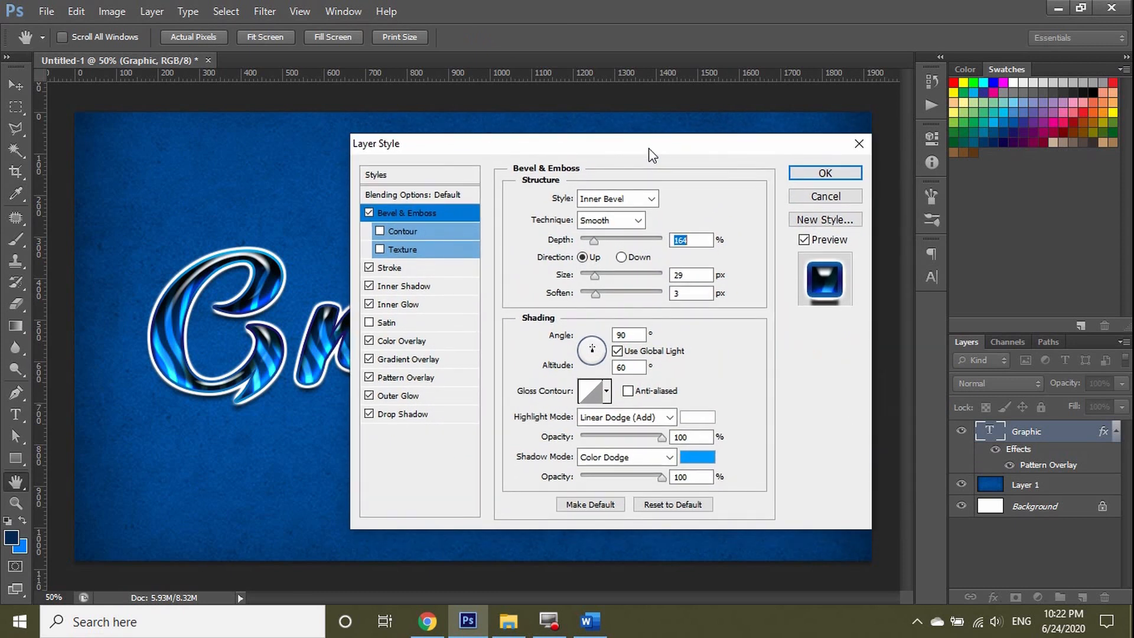
left_click(823, 172)
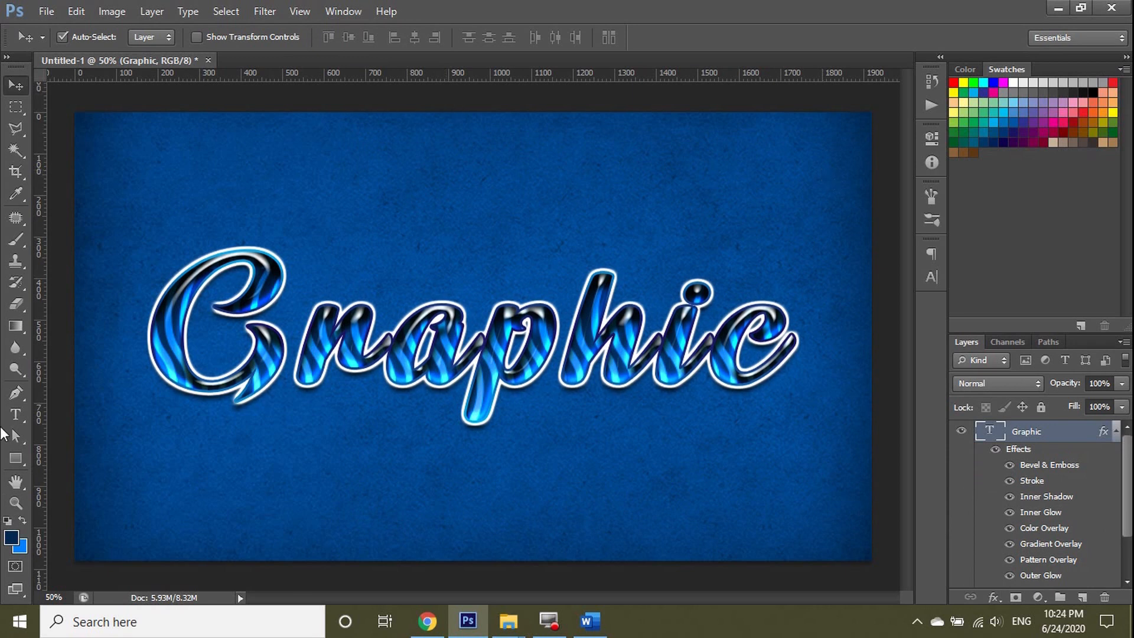
- Add a new text layer reading "Creative" below the G of the word "Graphic"
left_click(17, 416)
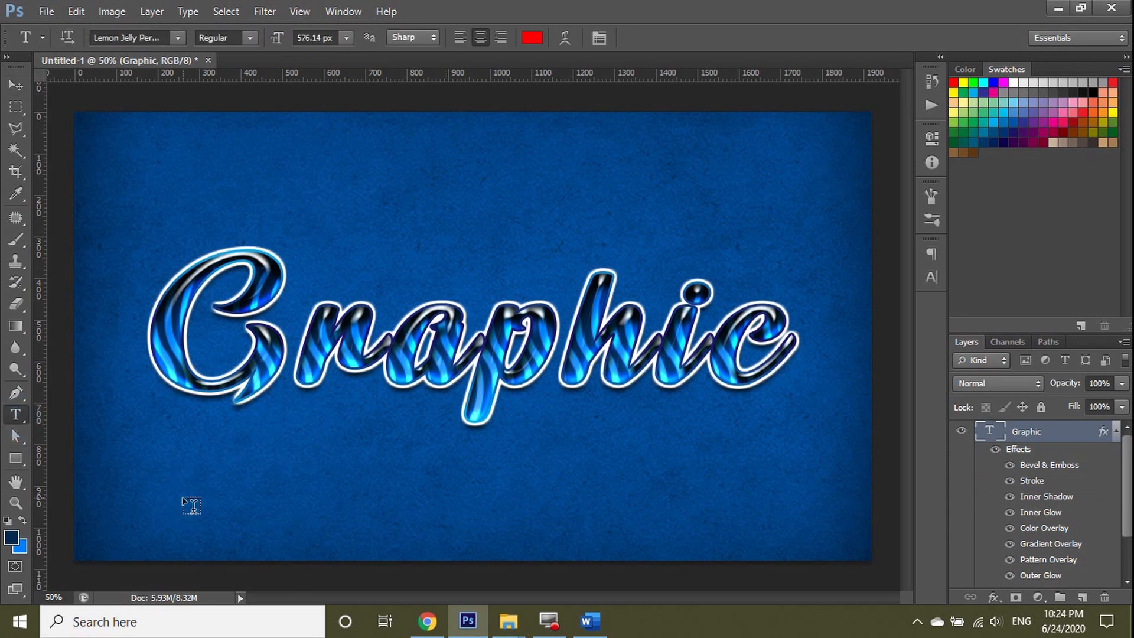
left_click(182, 497)
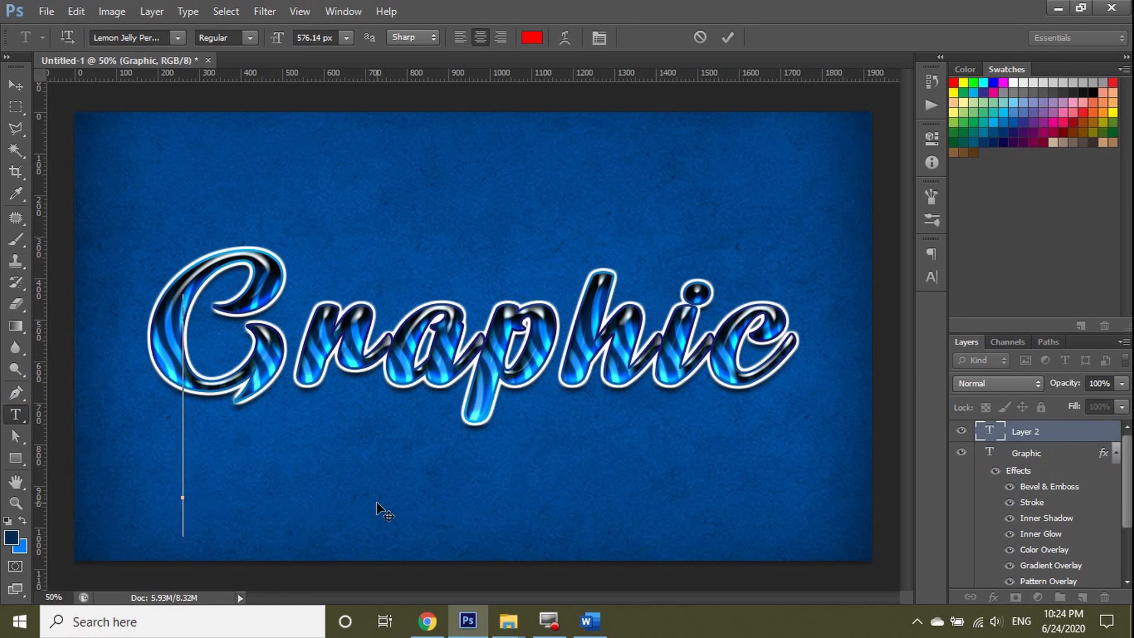
type("c")
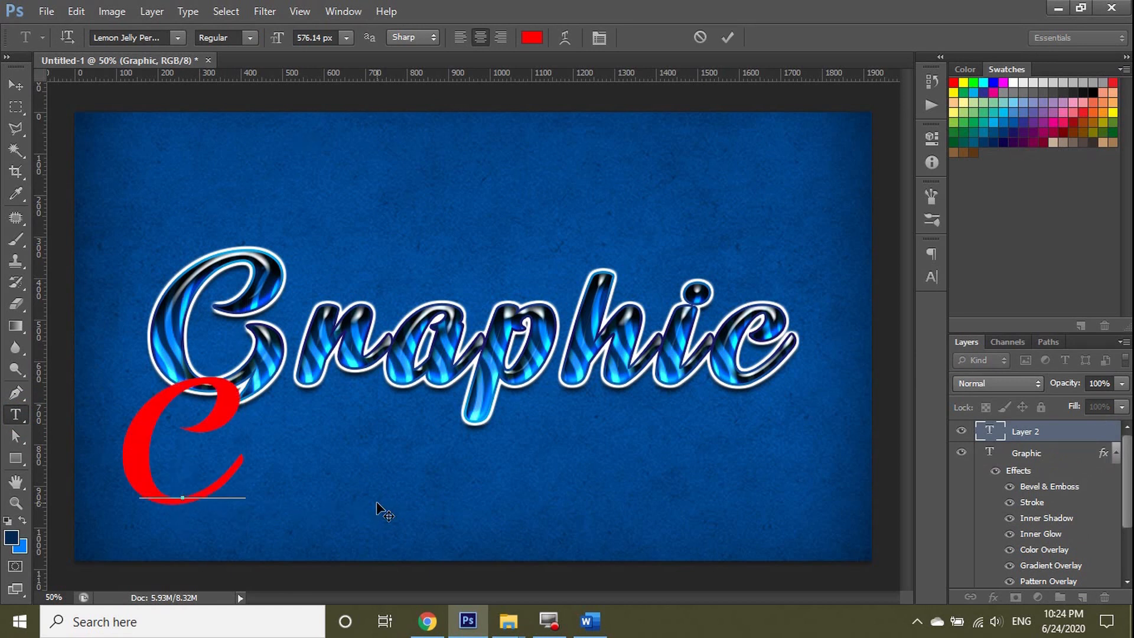
type("neati")
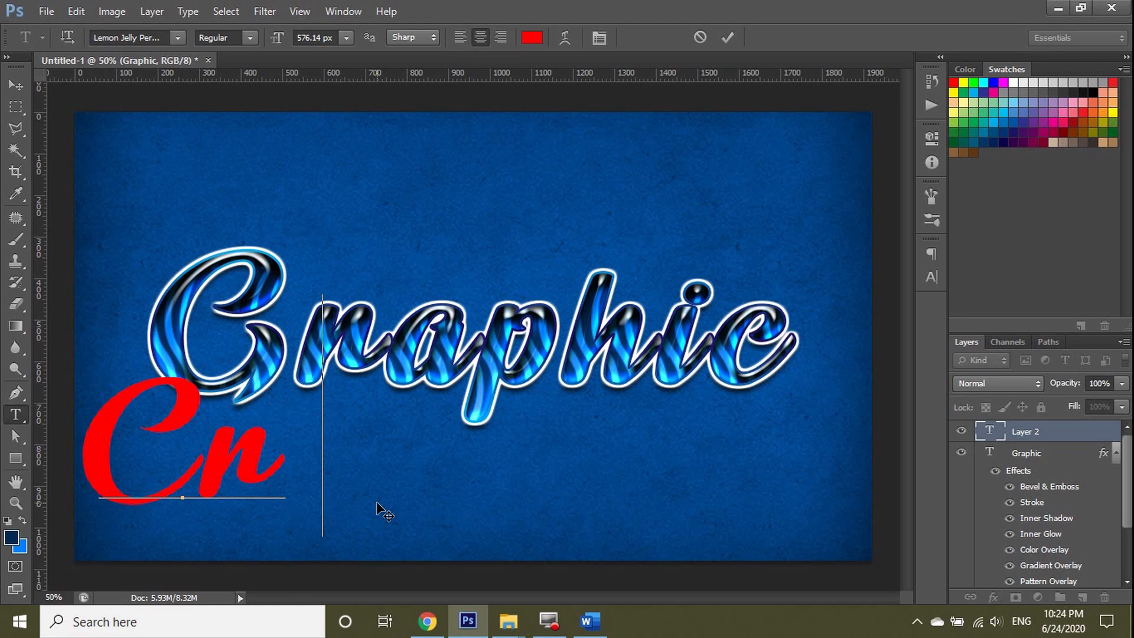
type("ve")
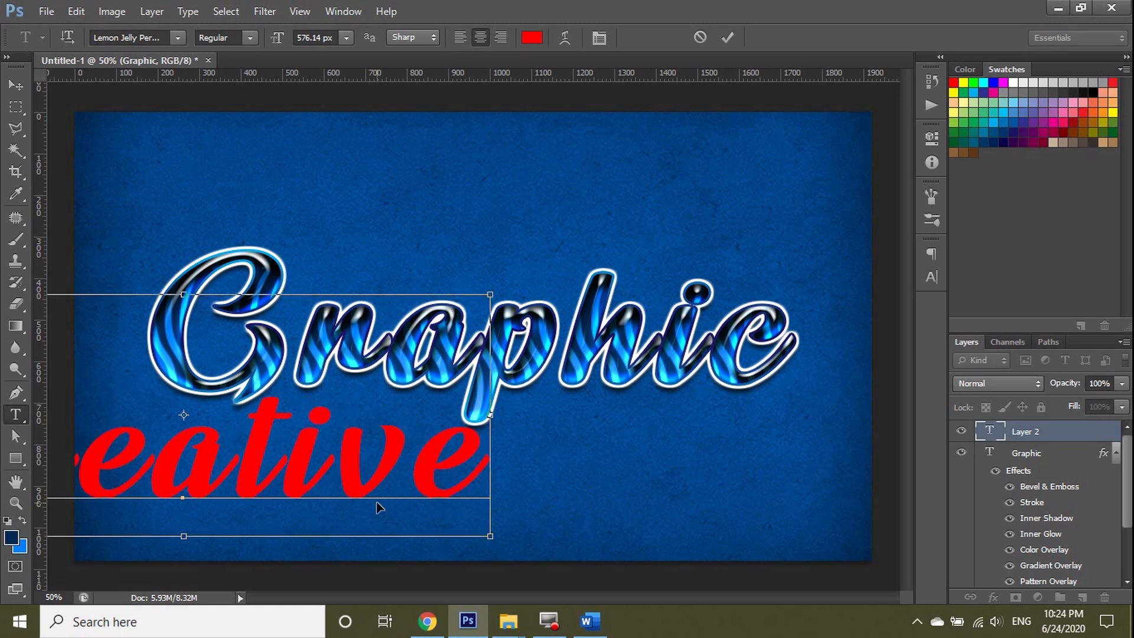
- Reduce the "Creative" text to 175.14 px and colour it white (#ffffff)
key("ctrl+a")
left_click_drag(281, 46, 3, 111)
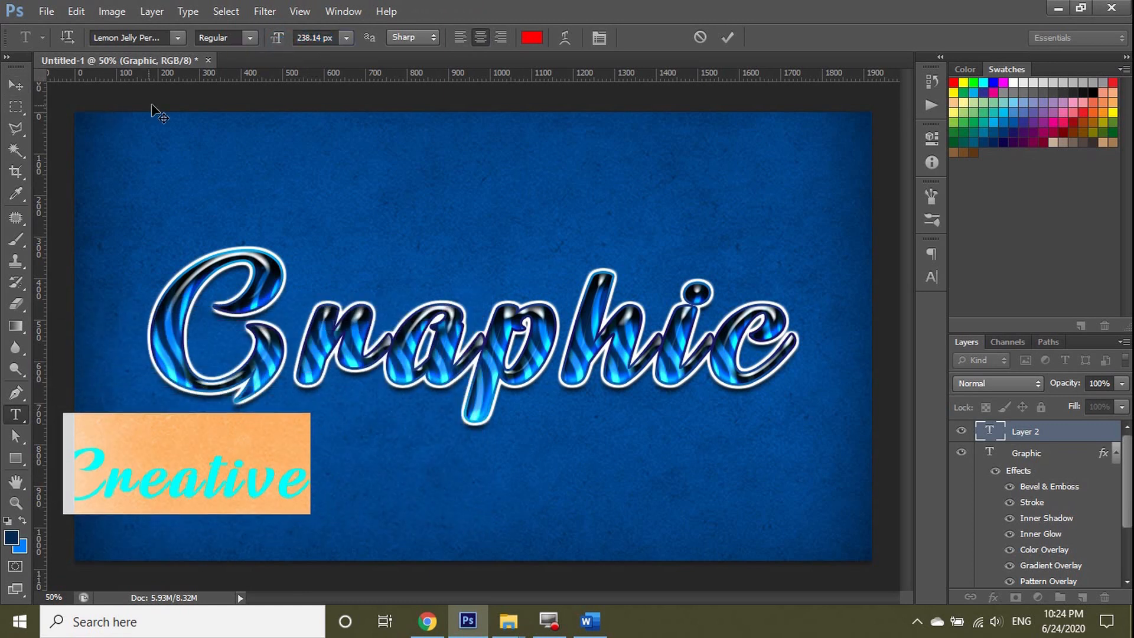
left_click_drag(277, 46, 227, 53)
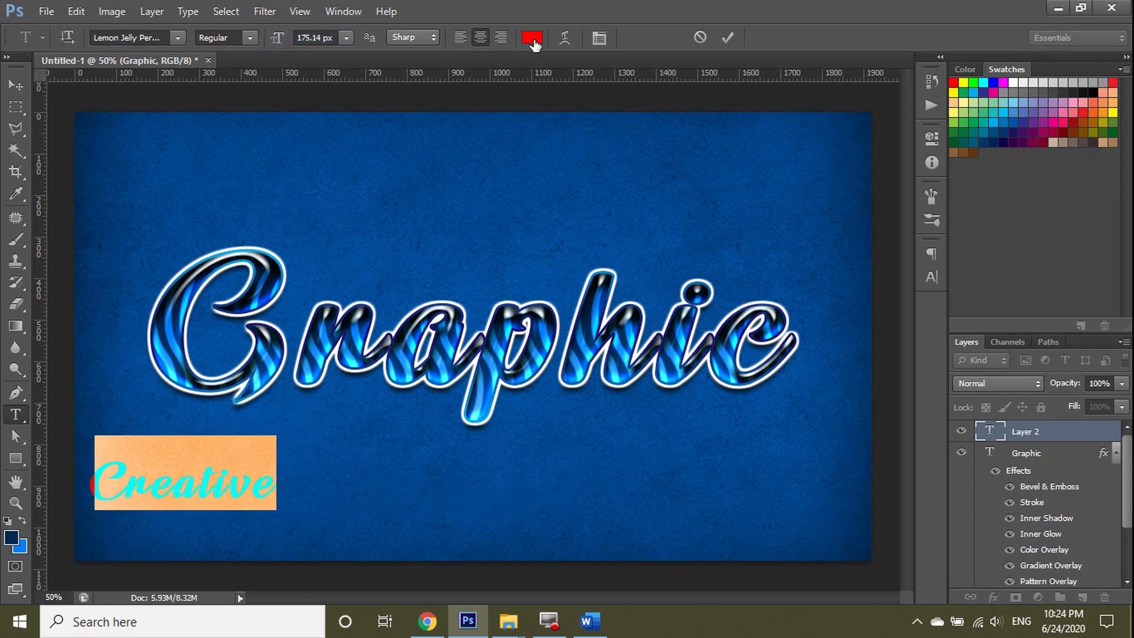
left_click(531, 37)
left_click_drag(482, 262, 431, 185)
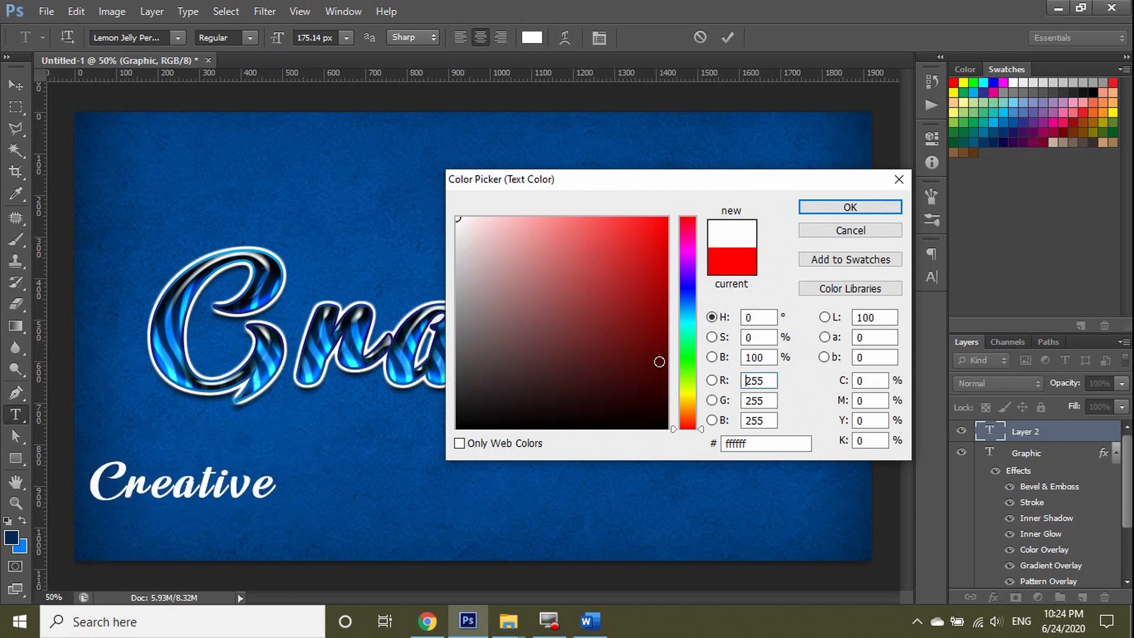
left_click(835, 204)
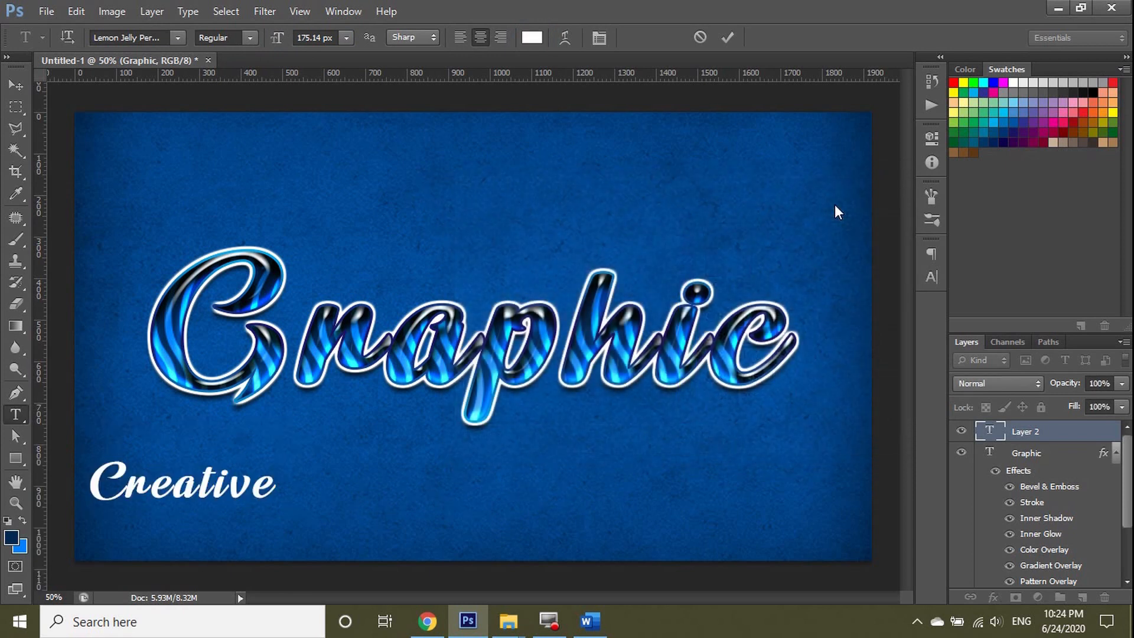
- Set the font of the "Creative" text to Banana Yeti ExtraBold
left_click(931, 276)
left_click(776, 261)
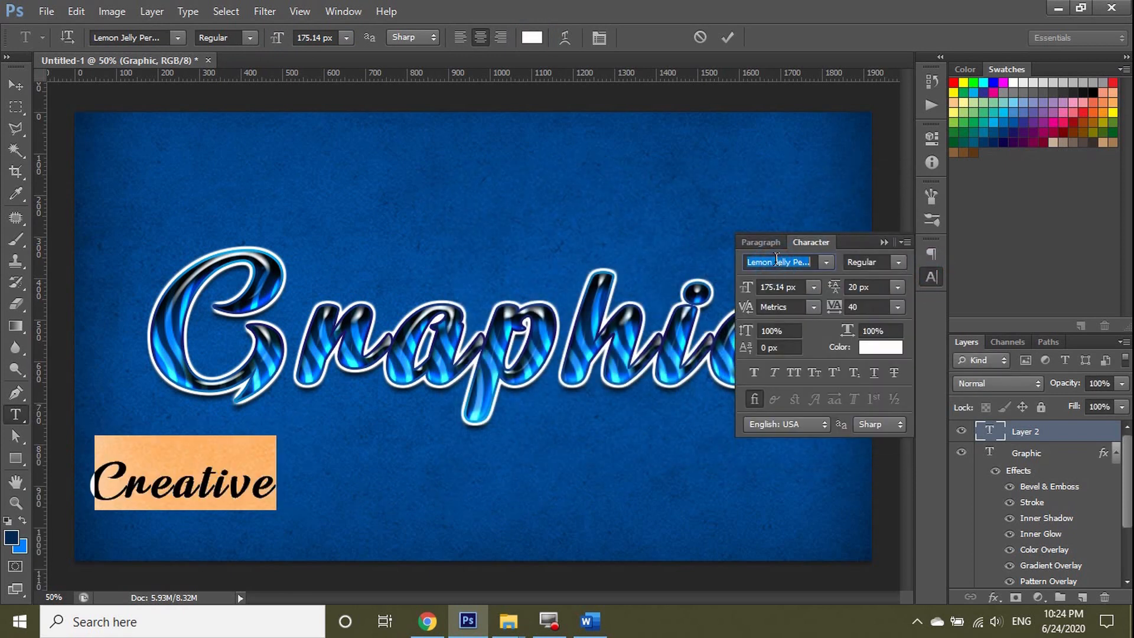
type("ban")
key("Return")
left_click(825, 262)
left_click(793, 53)
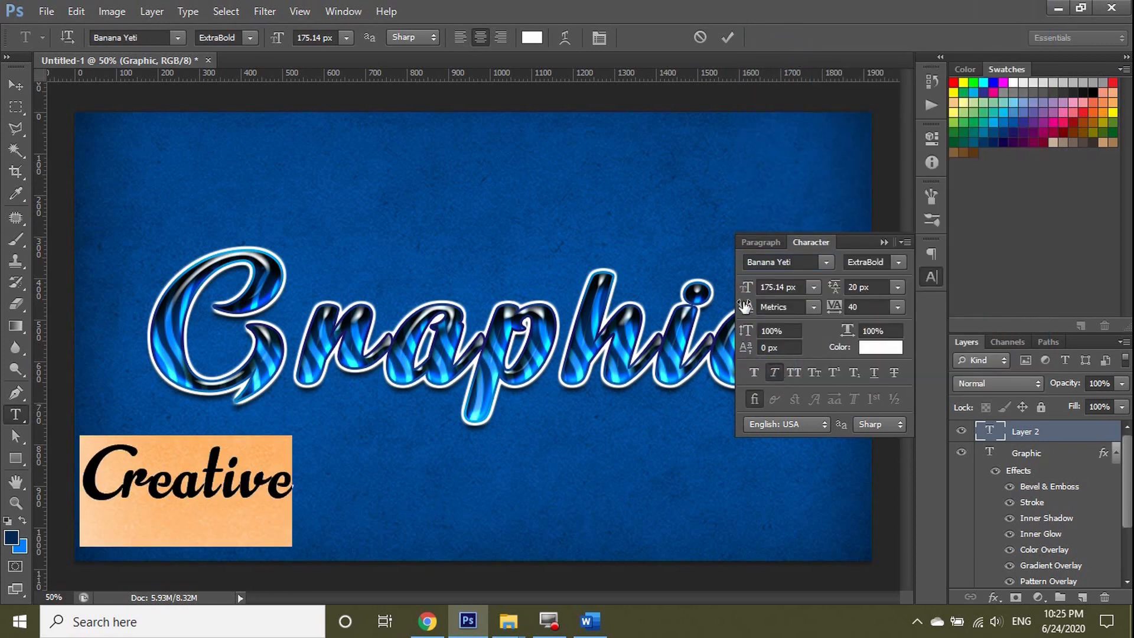
- Scale the "Creative" text down further and move it above the "ra" of "Graphic"
left_click_drag(747, 288, 687, 294)
left_click(16, 85)
left_click_drag(177, 484, 354, 281)
- Change the font of the "Graphic" text to Baloo Da and reduce its size to fit within the canvas
key("t")
left_click(581, 348)
key("ctrl+a")
left_click(110, 36)
type("Baloo Da")
key("Return")
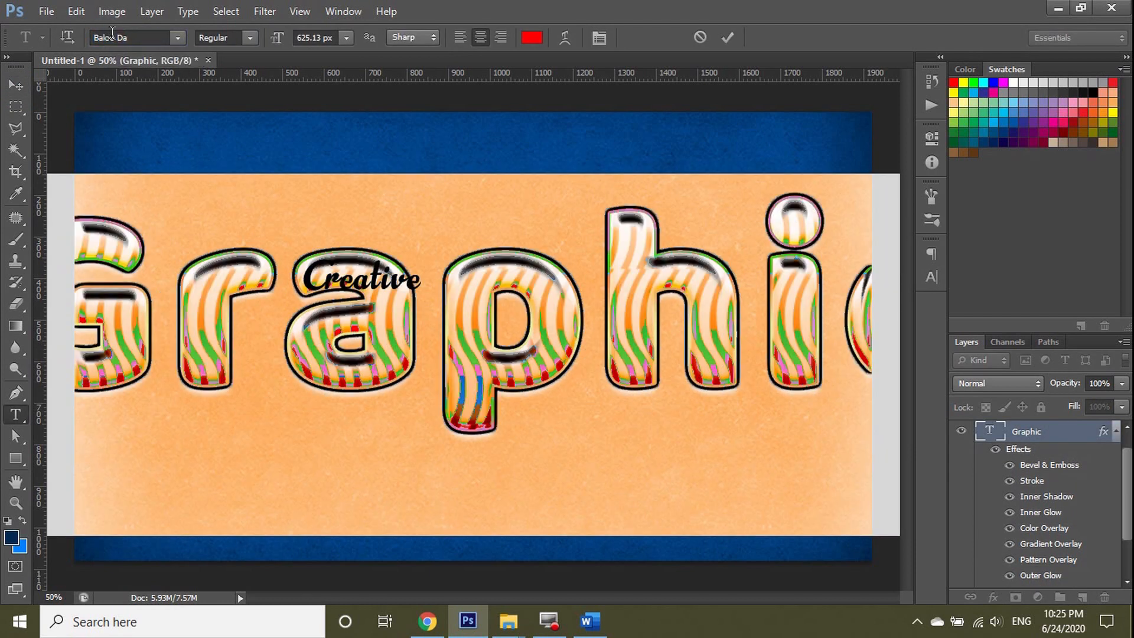
left_click_drag(284, 44, 71, 96)
left_click(16, 85)
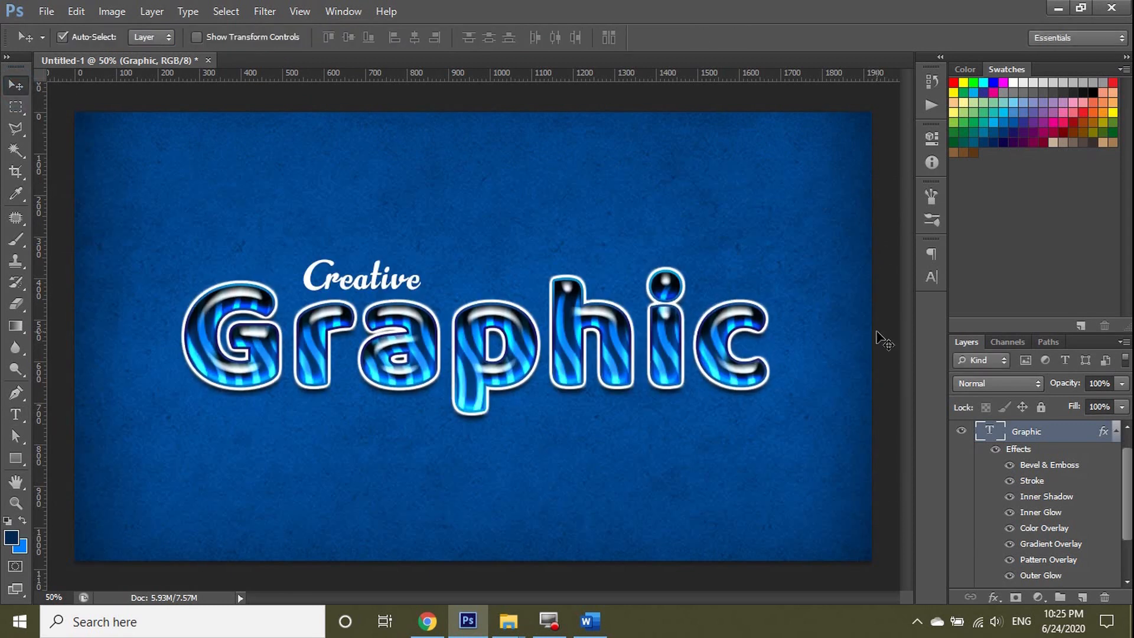
- Set the "Graphic" text in all caps and move "Creative" above its last two letters
left_click(931, 277)
left_click(793, 372)
left_click_drag(362, 283, 754, 277)
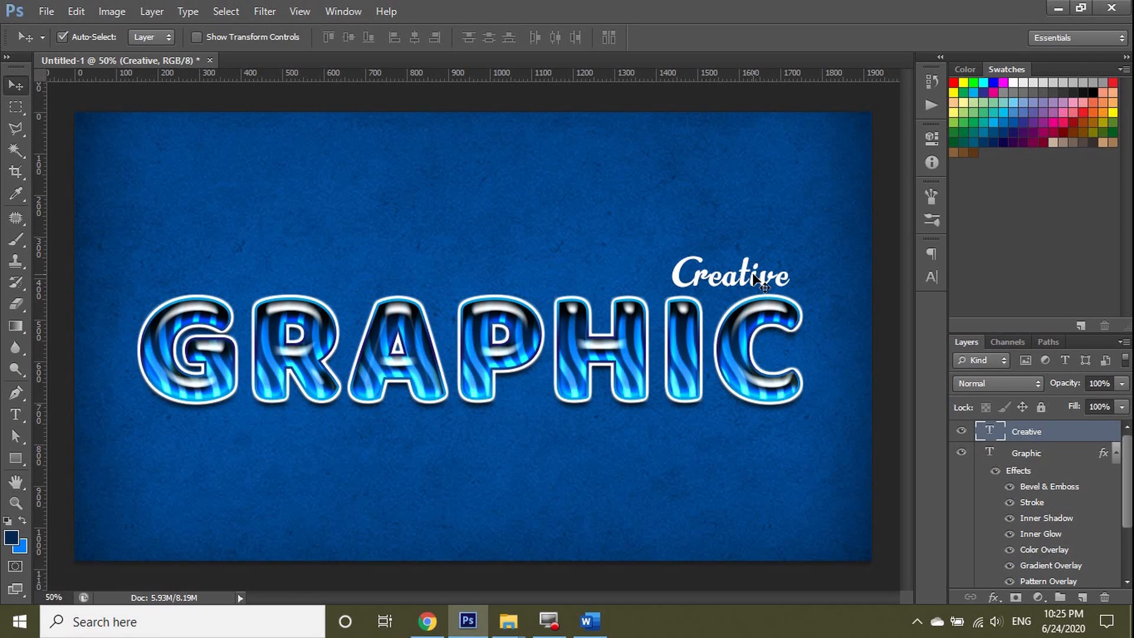